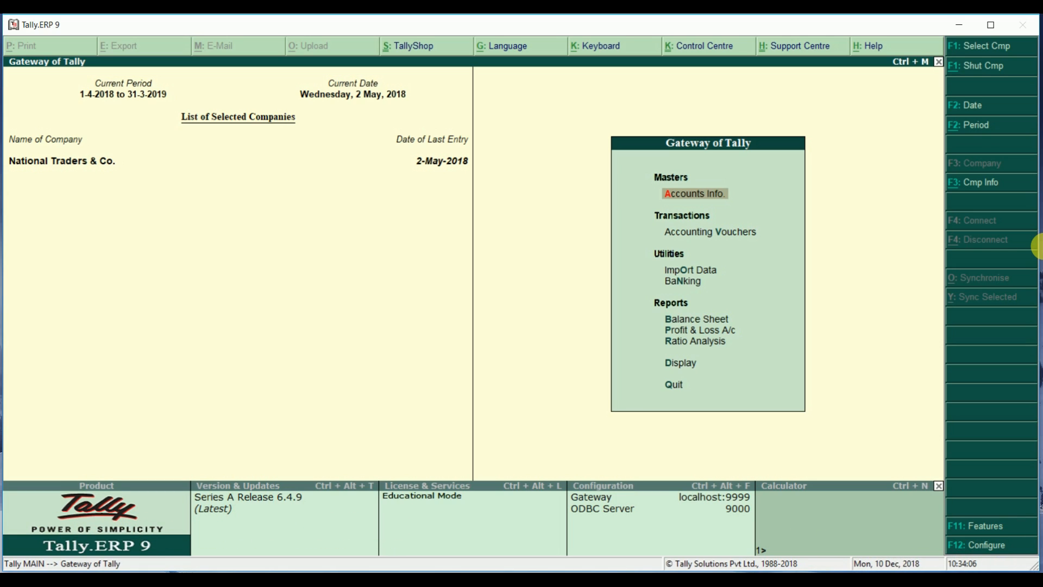
Activate interest calculation and the use of advanced parameters in the company's accounting features
{"action": "key", "text": "F11"}
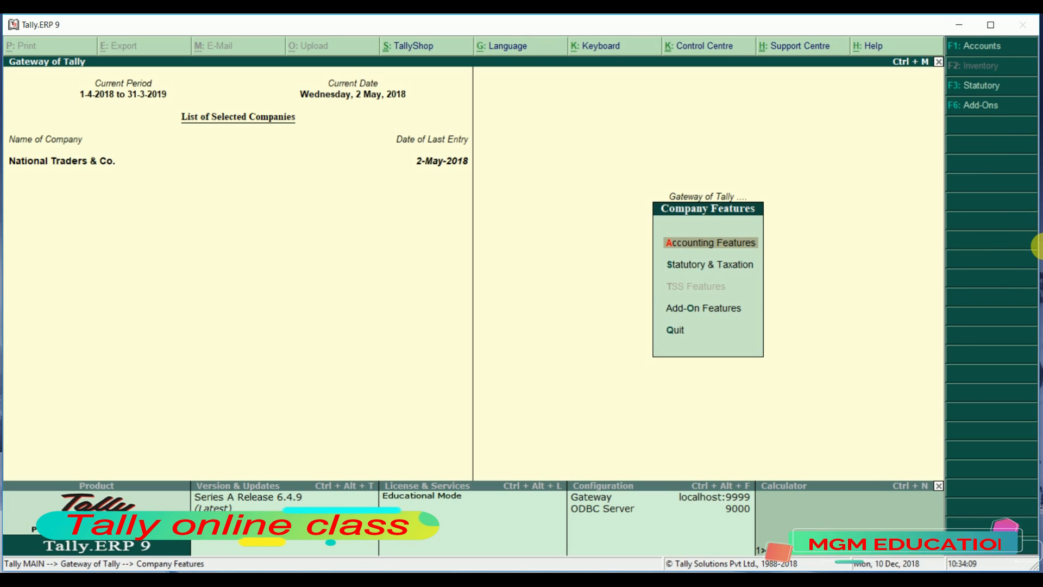
{"action": "key", "text": "Return"}
{"action": "key", "text": "Down"}
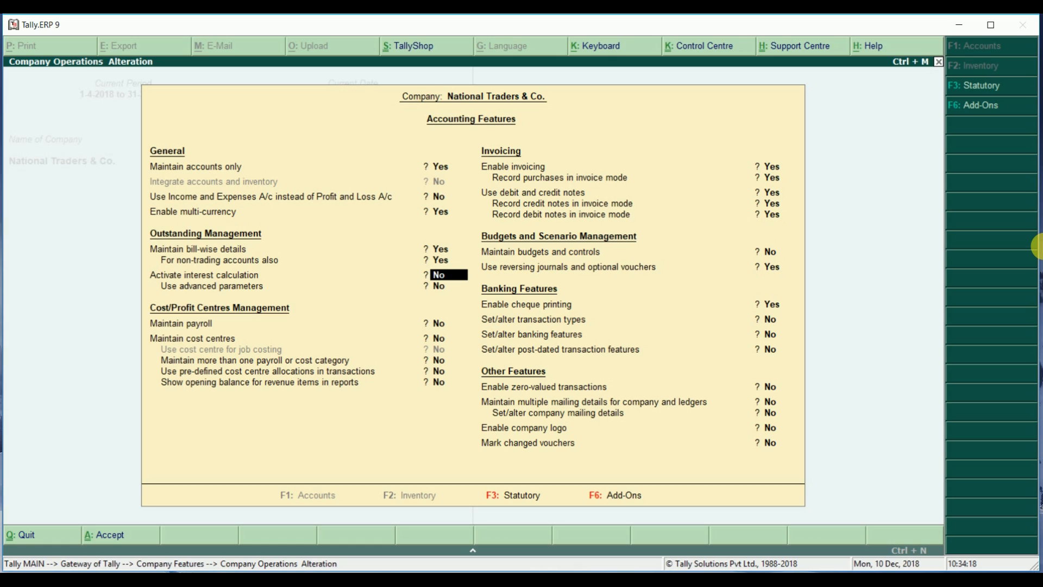
{"action": "key", "text": "Down"}
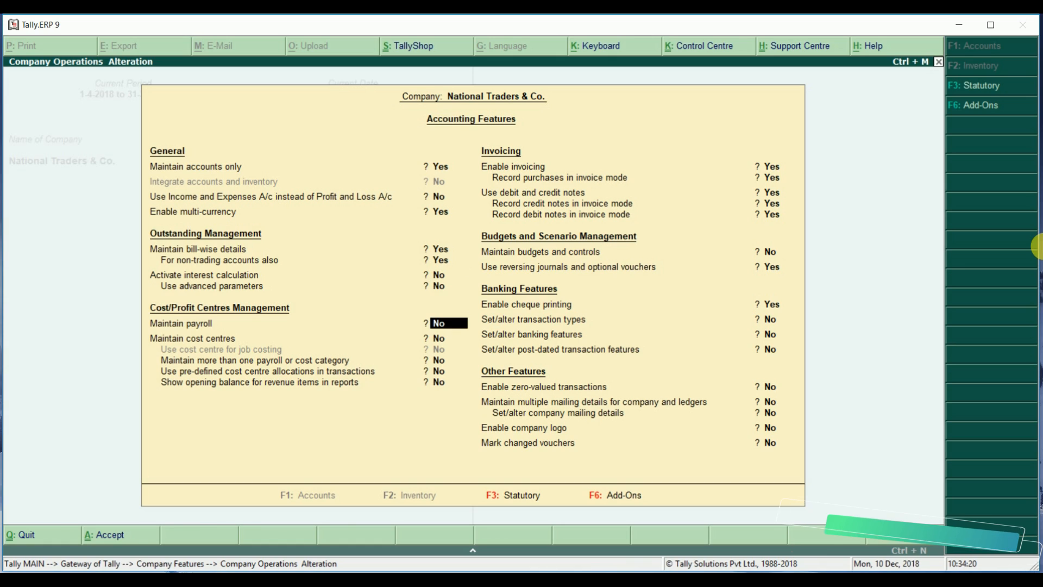
{"action": "key", "text": "Up"}
{"action": "key", "text": "Up"}
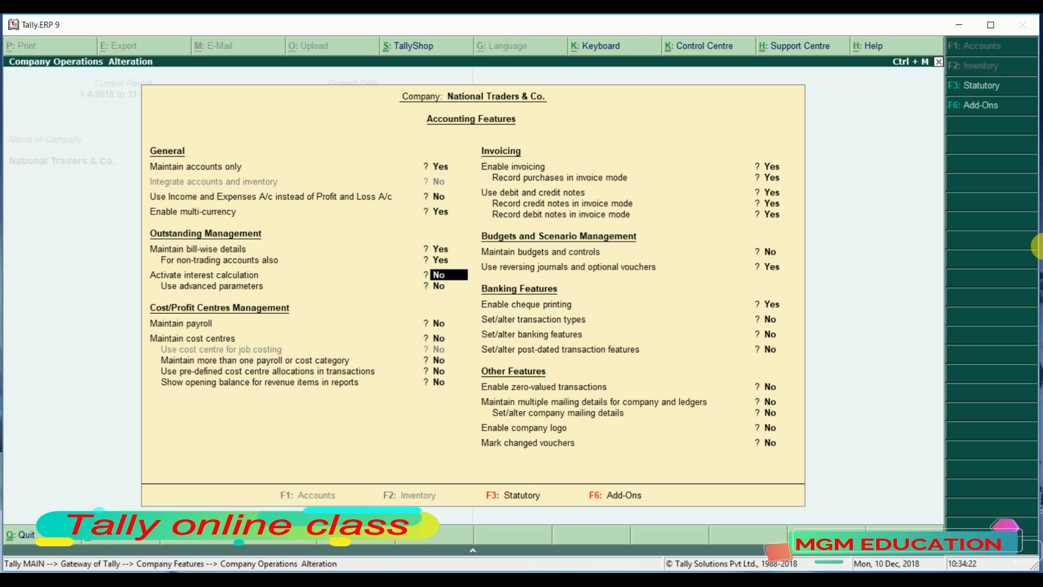
{"action": "key", "text": "Up"}
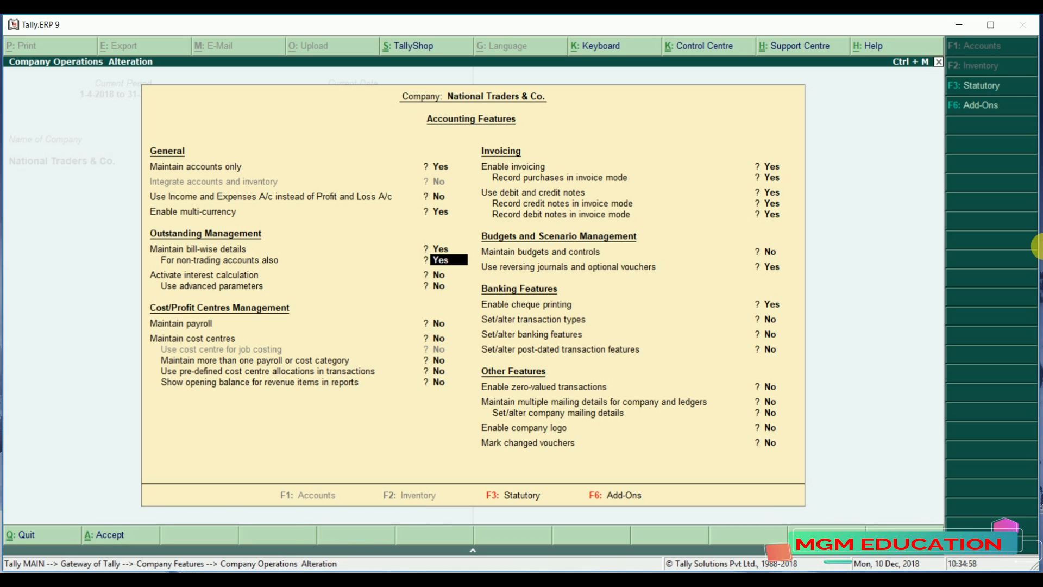
{"action": "key", "text": "Return"}
{"action": "key", "text": "y"}
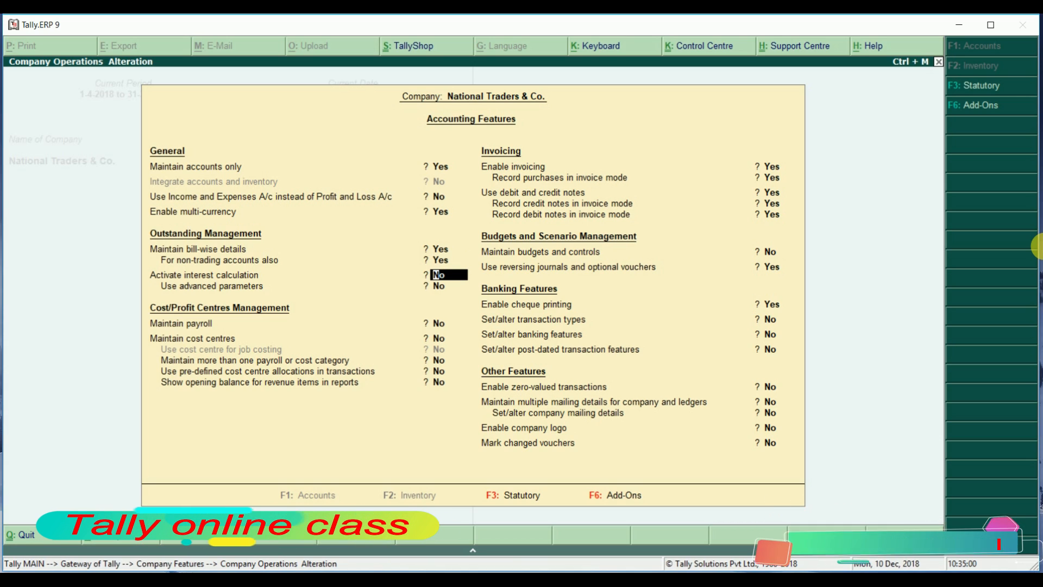
{"action": "key", "text": "Return"}
{"action": "key", "text": "Return"}
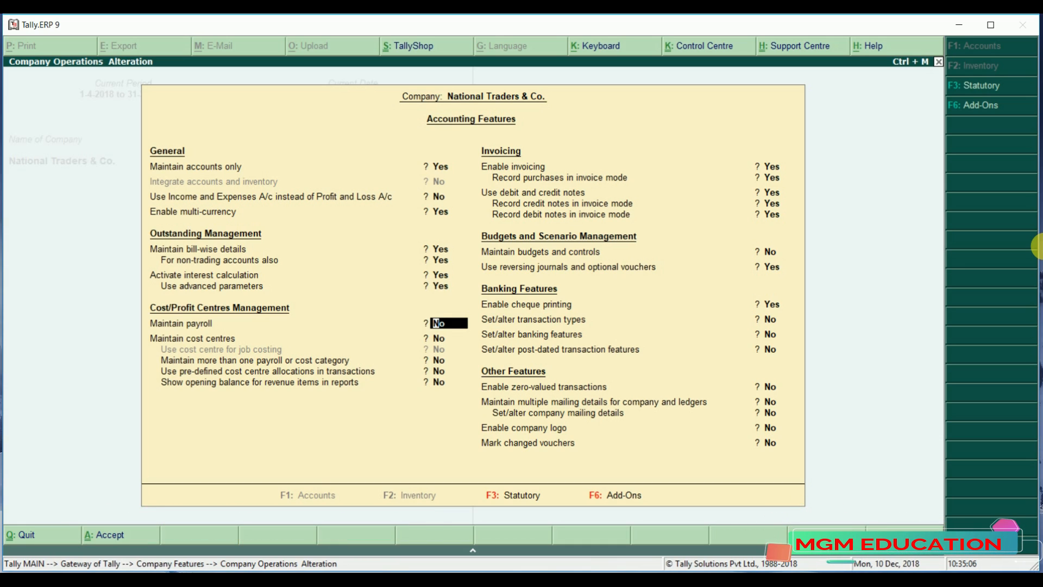
Keep the remaining accounting features as they are, accept the settings and return to the Gateway of Tally
{"action": "key", "text": "Up"}
{"action": "key", "text": "Up"}
{"action": "key", "text": "Up"}
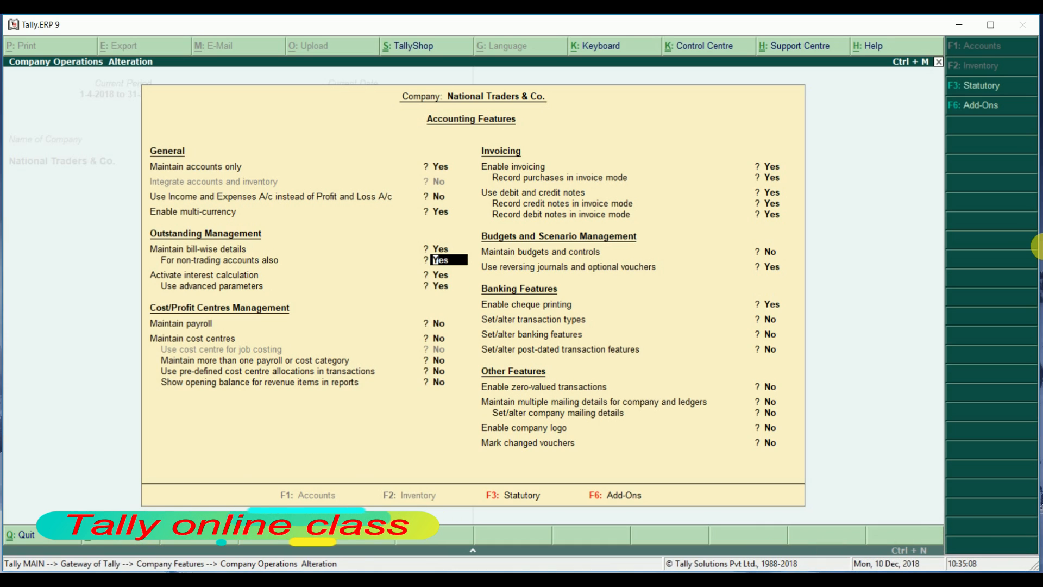
{"action": "key", "text": "Down"}
{"action": "key", "text": "Down"}
{"action": "key", "text": "Down"}
{"action": "key", "text": "Down"}
{"action": "key", "text": "Down"}
{"action": "key", "text": "Down"}
{"action": "key", "text": "Down"}
{"action": "key", "text": "Down"}
{"action": "key", "text": "Down"}
{"action": "key", "text": "Down"}
{"action": "key", "text": "Down"}
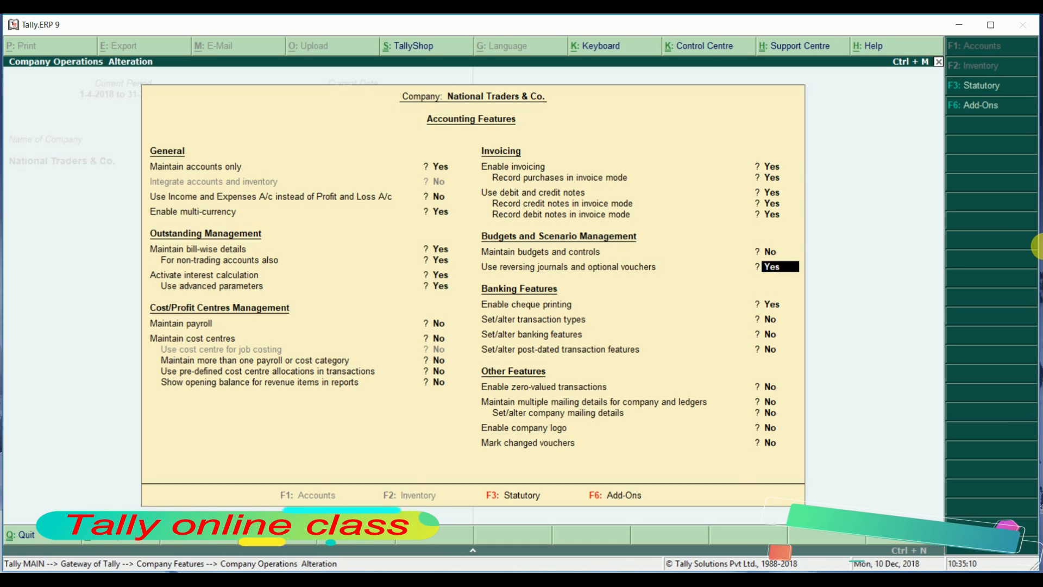
{"action": "key", "text": "Down"}
{"action": "key", "text": "Down"}
{"action": "key", "text": "Down"}
{"action": "key", "text": "Down"}
{"action": "key", "text": "Down"}
{"action": "key", "text": "Down"}
{"action": "key", "text": "Down"}
{"action": "key", "text": "Down"}
{"action": "key", "text": "Return"}
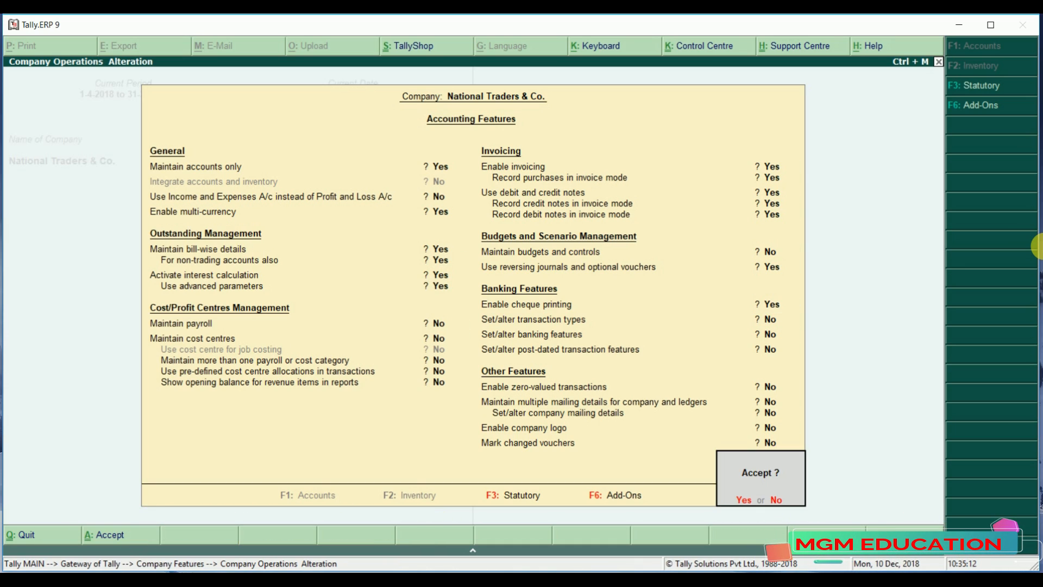
{"action": "key", "text": "Return"}
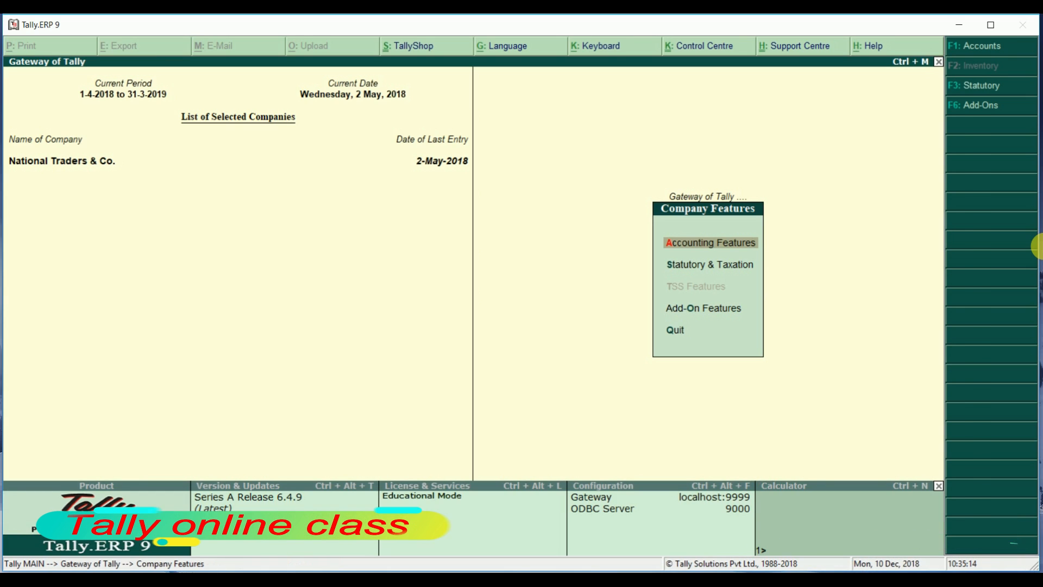
{"action": "key", "text": "Escape"}
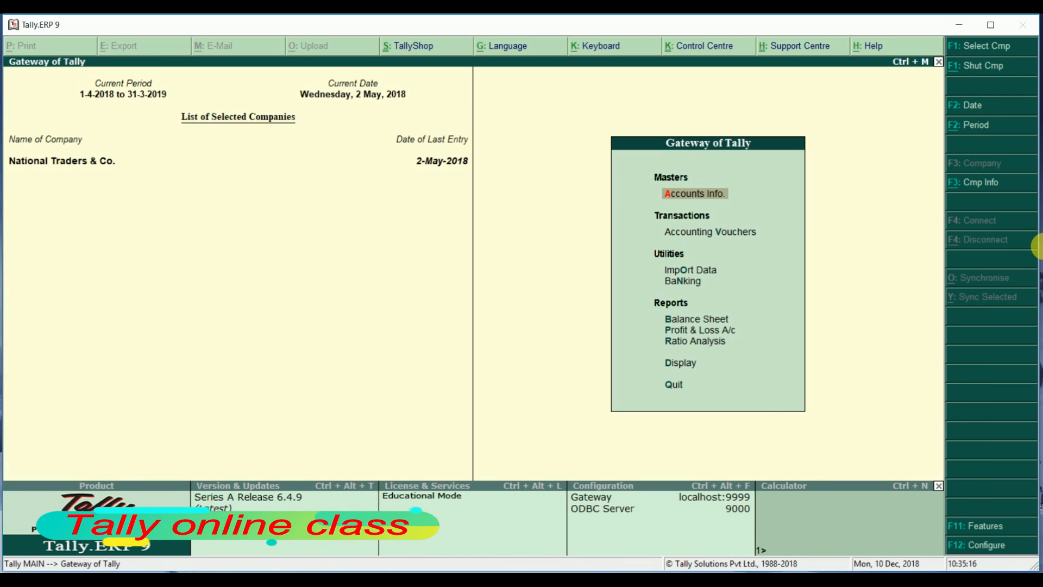
Start creating a single ledger named "Pankaj & Co." without an alias
{"action": "key", "text": "Return"}
{"action": "key", "text": "l"}
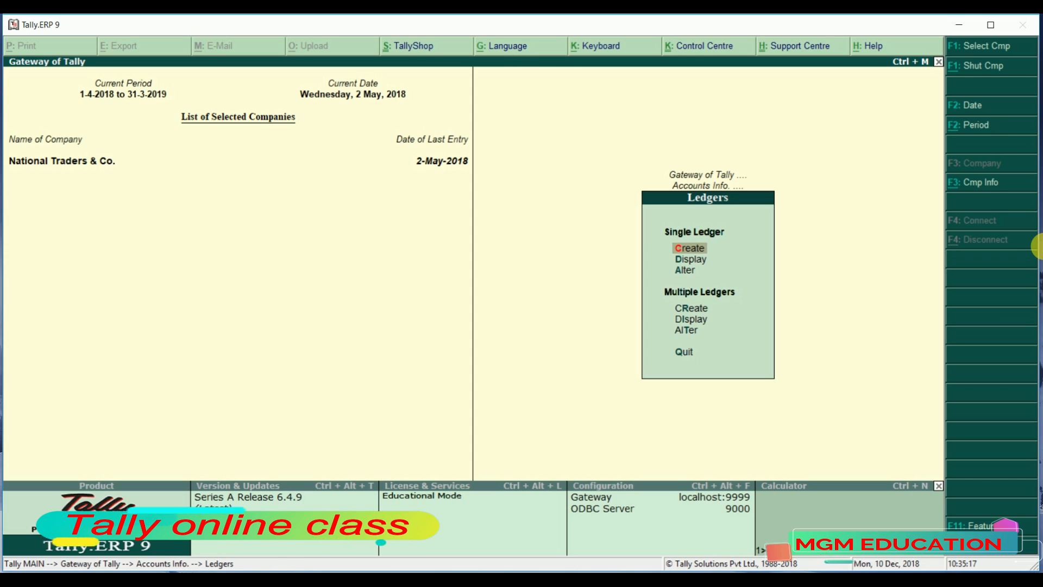
{"action": "key", "text": "Return"}
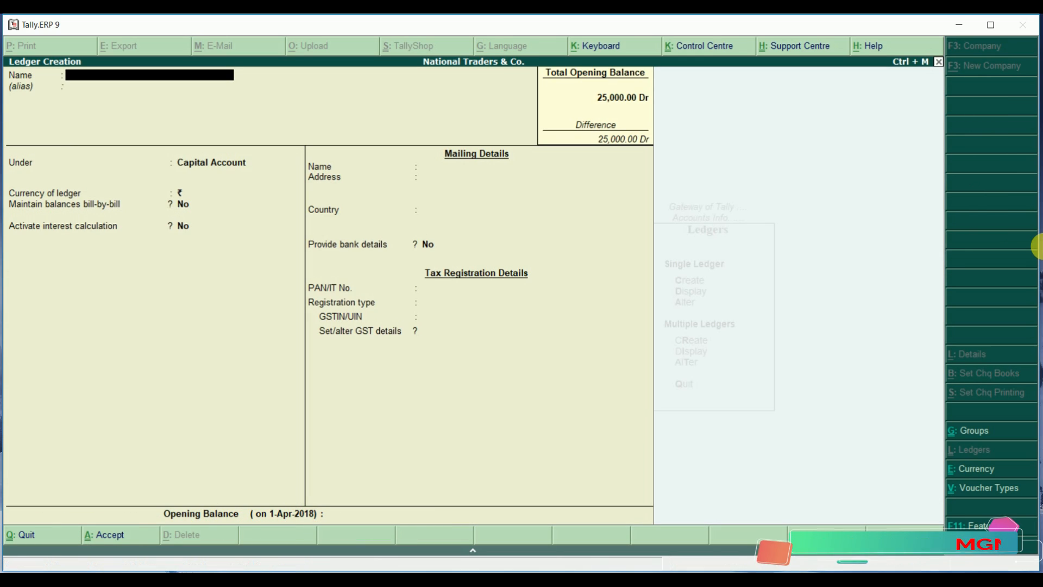
{"action": "type", "text": "Pankaj"}
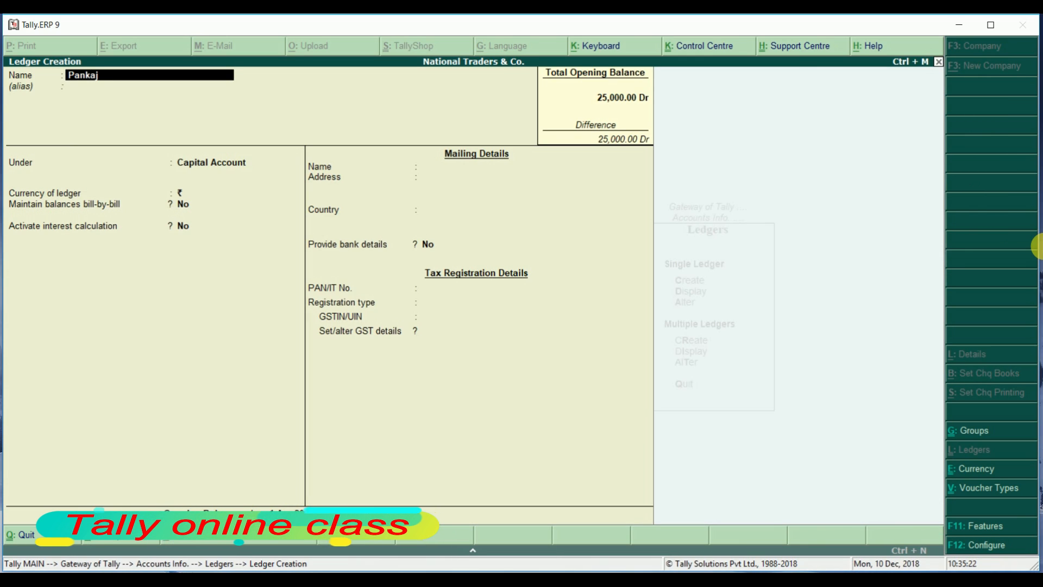
{"action": "type", "text": " & Co."}
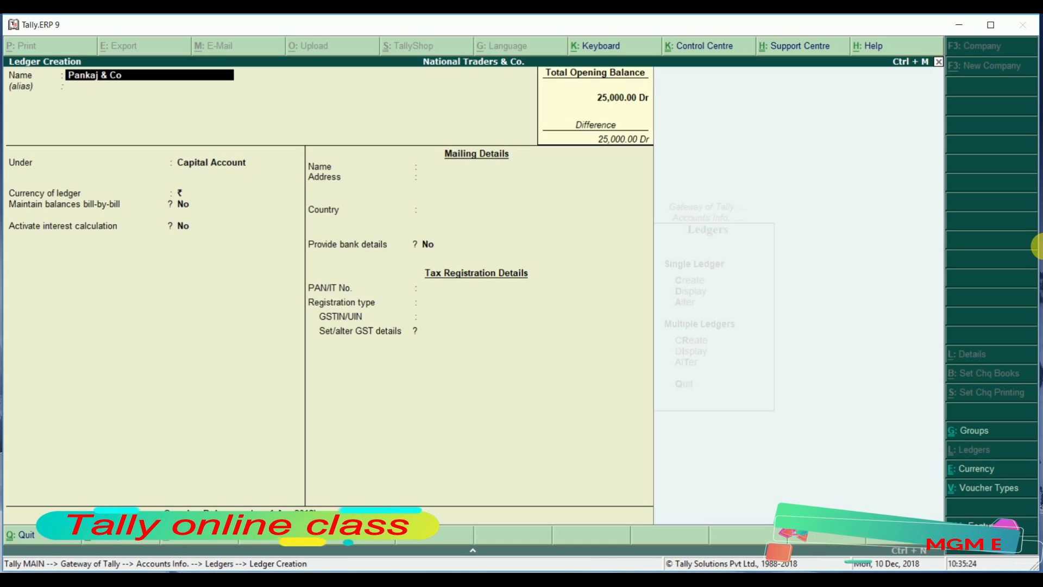
{"action": "key", "text": "Return"}
{"action": "key", "text": "Return"}
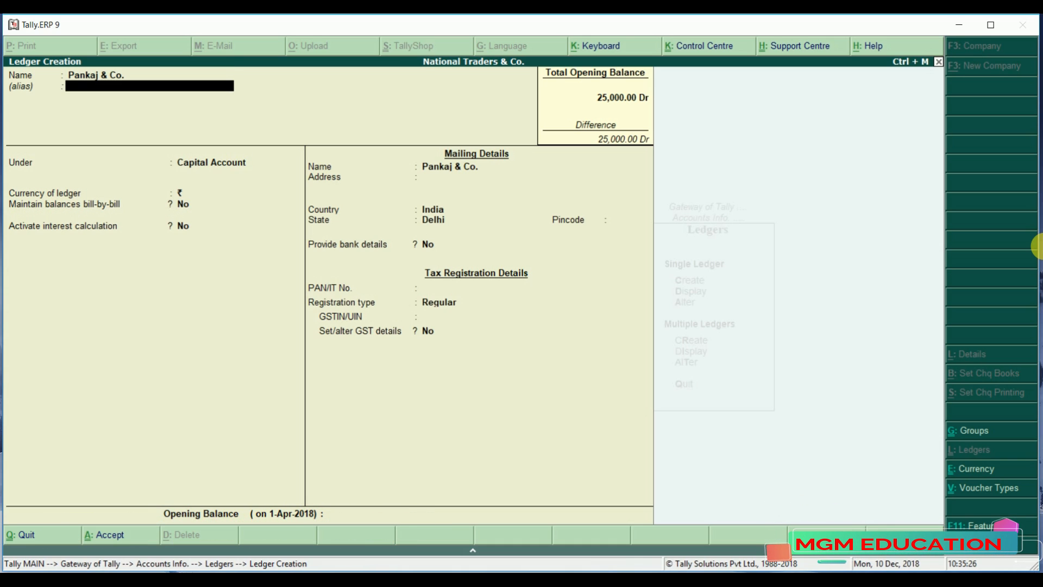
Place the new ledger under the Sundry Debtors group
{"action": "type", "text": "S"}
{"action": "key", "text": "Down"}
{"action": "key", "text": "Down"}
{"action": "key", "text": "Down"}
{"action": "key", "text": "Down"}
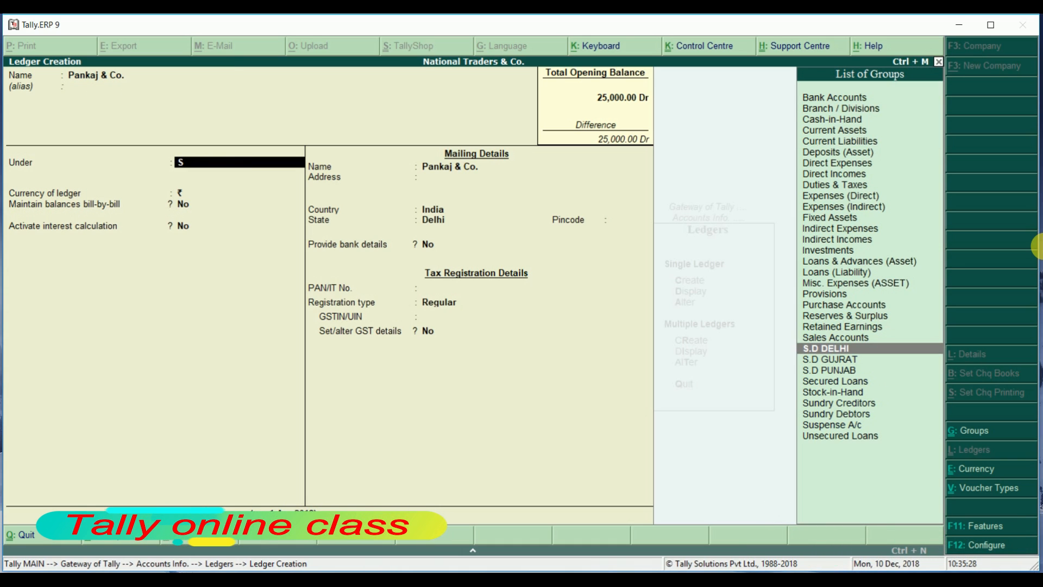
{"action": "key", "text": "Down"}
{"action": "key", "text": "Down"}
{"action": "key", "text": "Down"}
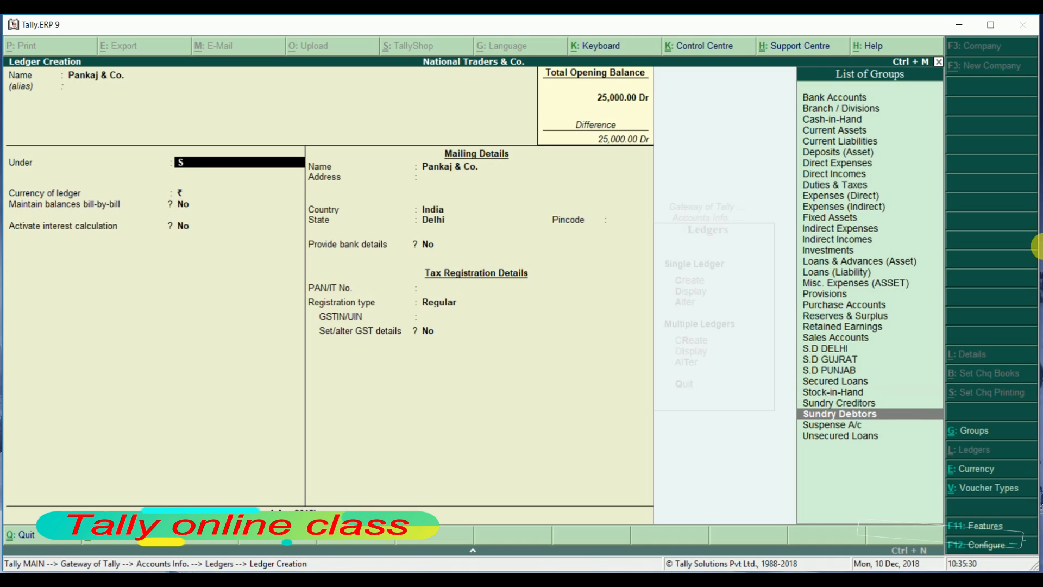
{"action": "key", "text": "Return"}
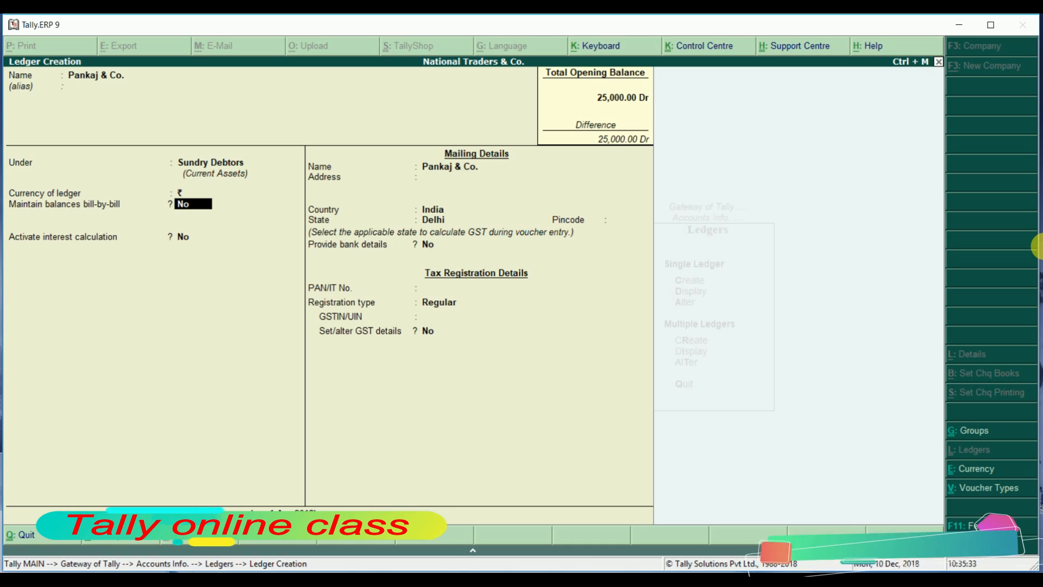
Maintain the ledger's balances bill-by-bill with a default credit period of 30 Days and no credit days check during voucher entry
{"action": "key", "text": "Return"}
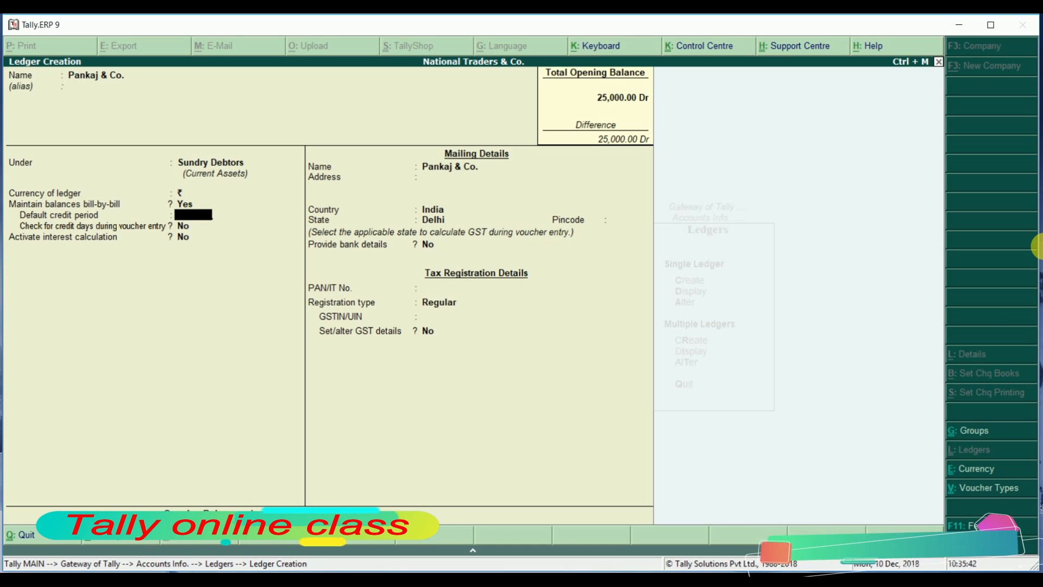
{"action": "key", "text": "Return"}
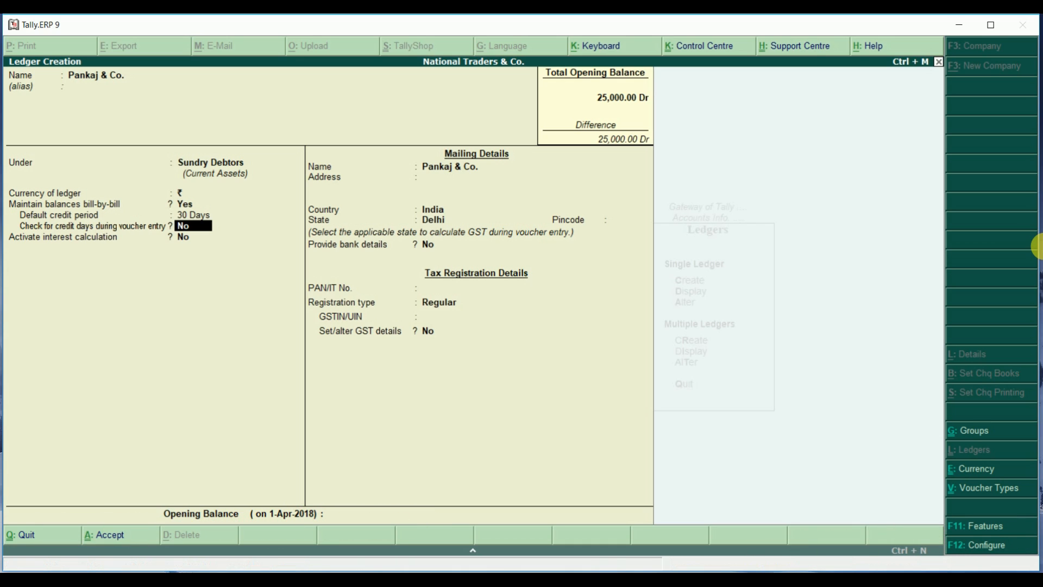
{"action": "key", "text": "Return"}
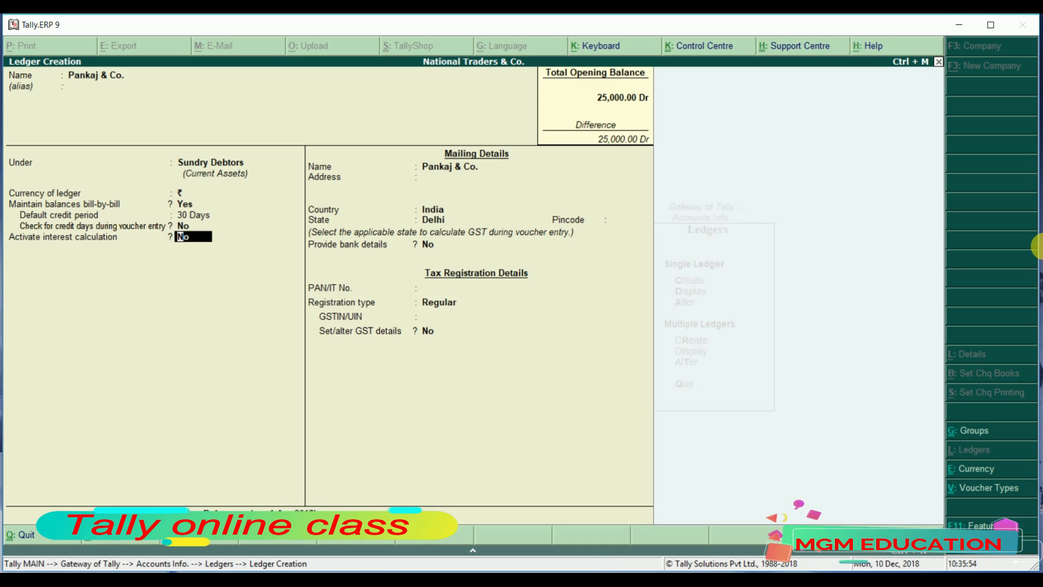
Activate the ledger's interest calculation transaction-by-transaction, allow overriding normal and advanced parameters, and exclude the transaction date for amounts added and deducted
{"action": "key", "text": "y"}
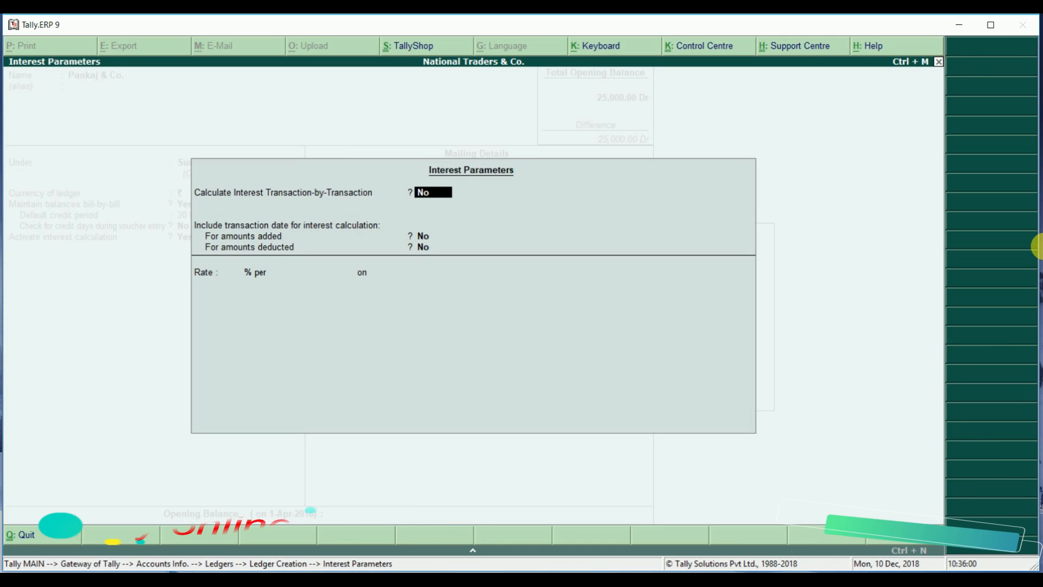
{"action": "key", "text": "y"}
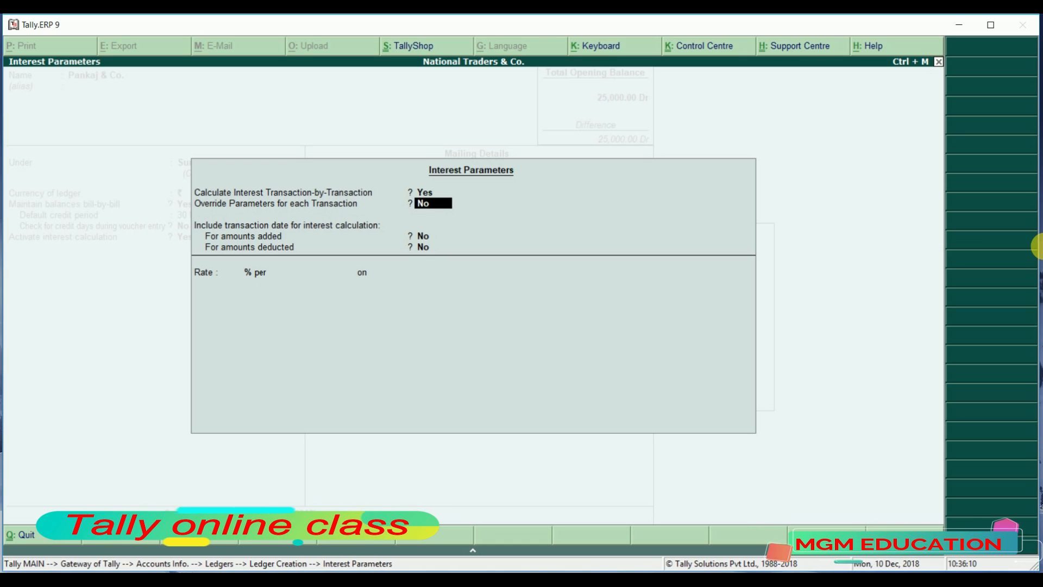
{"action": "key", "text": "y"}
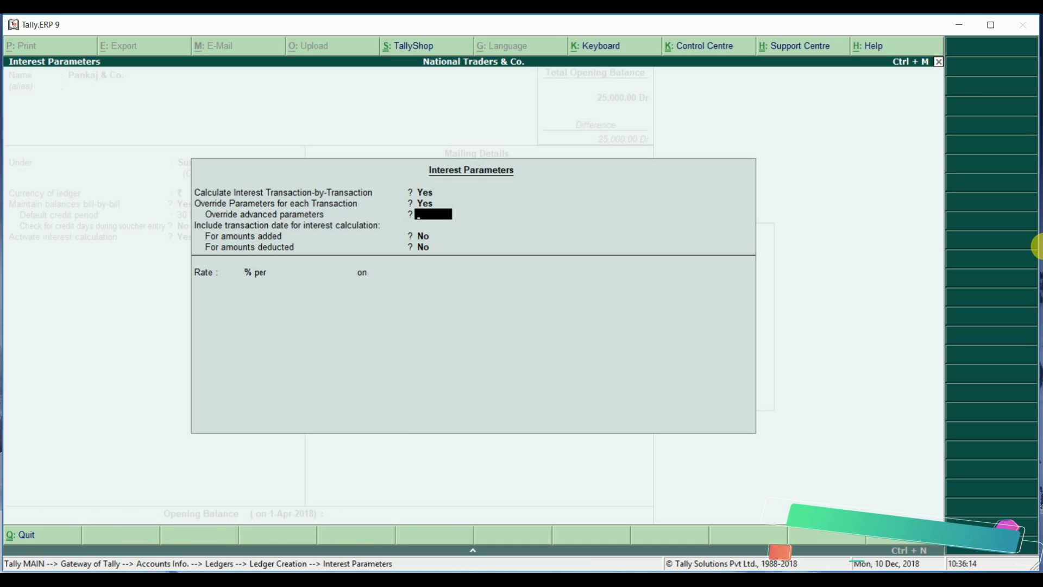
{"action": "key", "text": "y"}
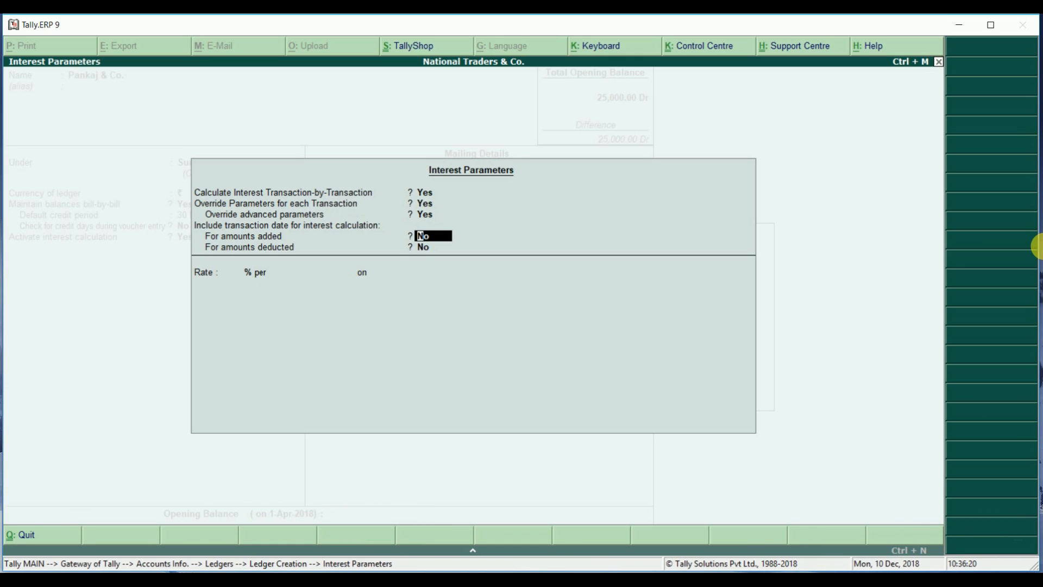
{"action": "key", "text": "Return"}
{"action": "key", "text": "Return"}
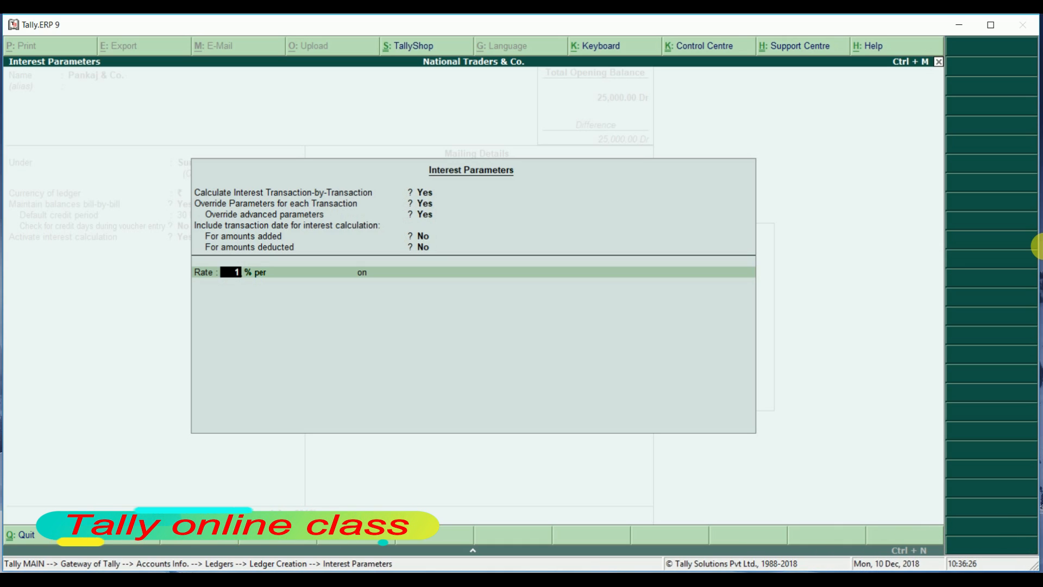
Set the interest rate to 10% per 30-Day Month on All Balances
{"action": "type", "text": "10"}
{"action": "key", "text": "Return"}
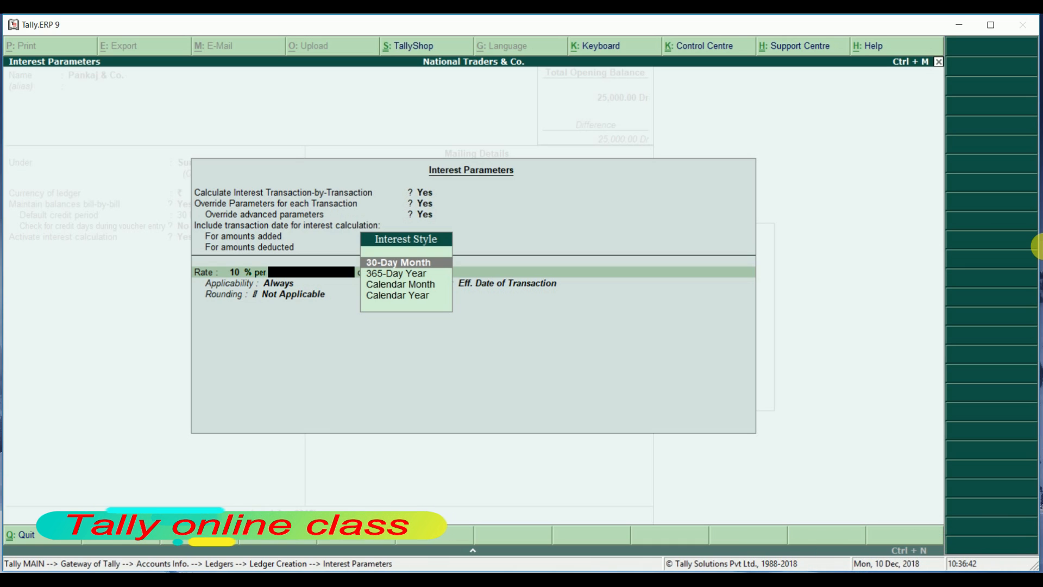
{"action": "key", "text": "Down"}
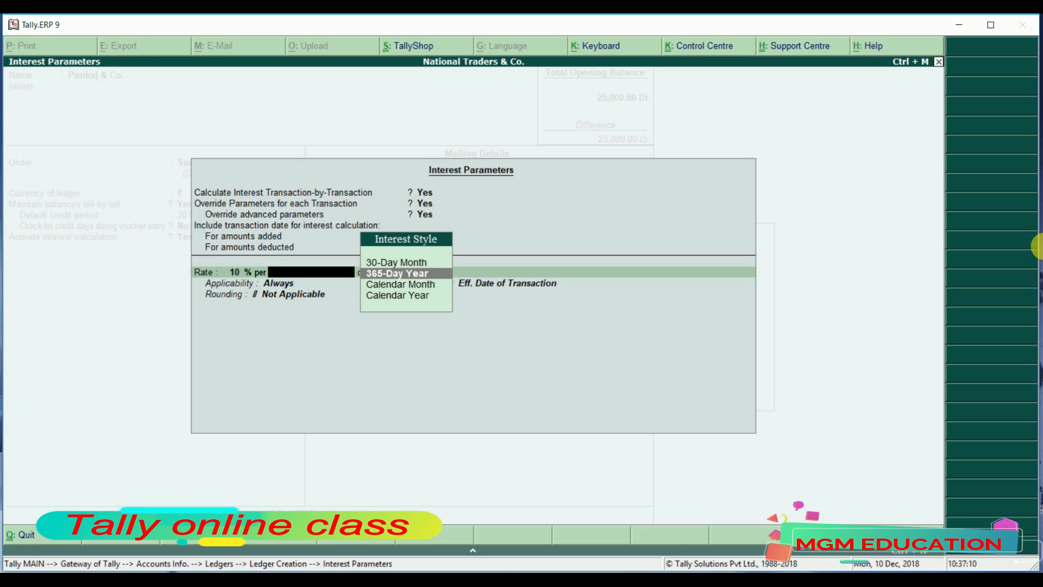
{"action": "key", "text": "Up"}
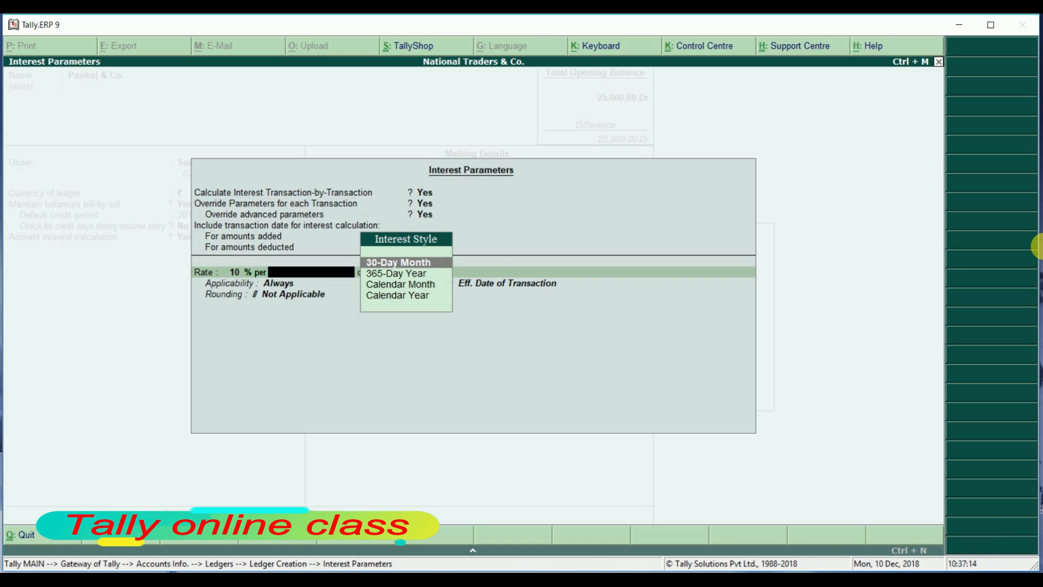
{"action": "key", "text": "Return"}
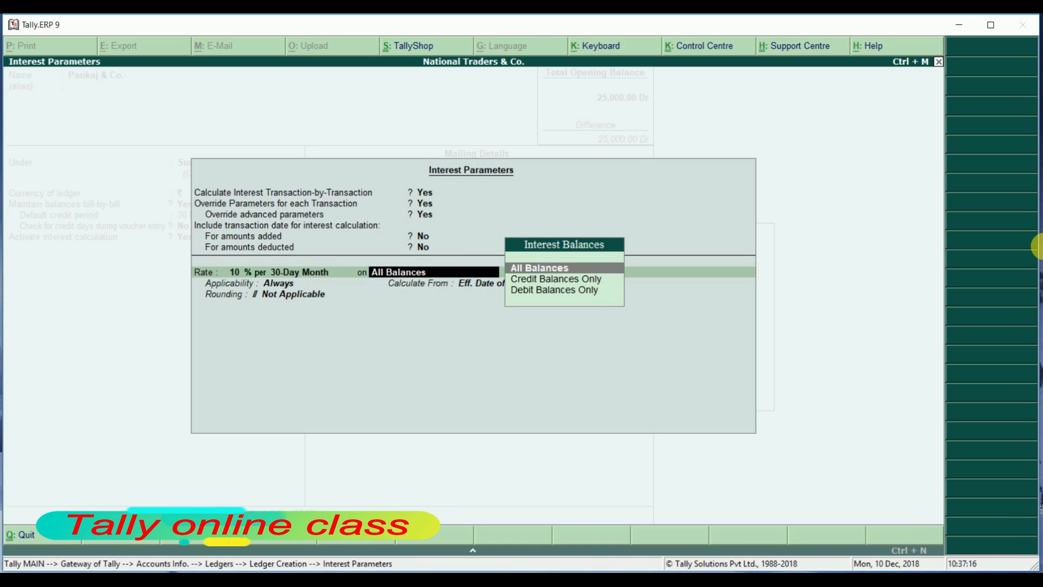
{"action": "key", "text": "Return"}
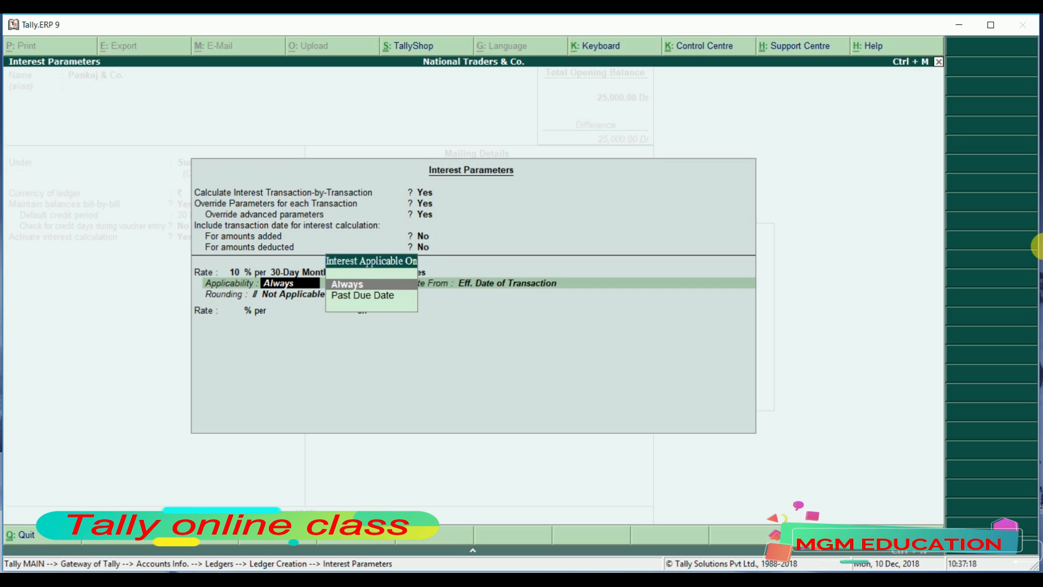
Set the interest applicability to Always and calculate the interest from the Due Date of Invoice/Ref
{"action": "key", "text": "Return"}
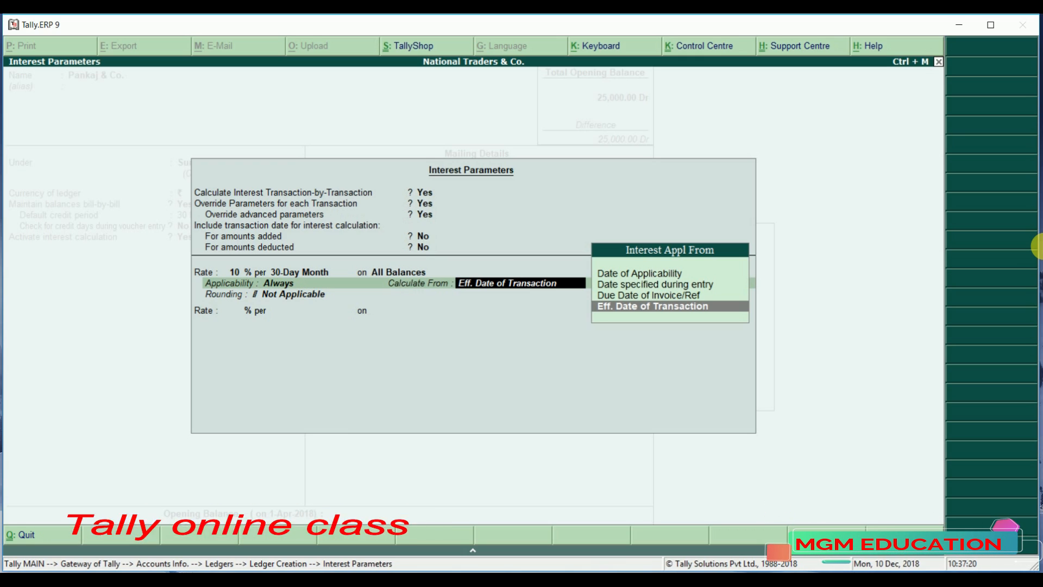
{"action": "key", "text": "Up"}
{"action": "key", "text": "Up"}
{"action": "key", "text": "Up"}
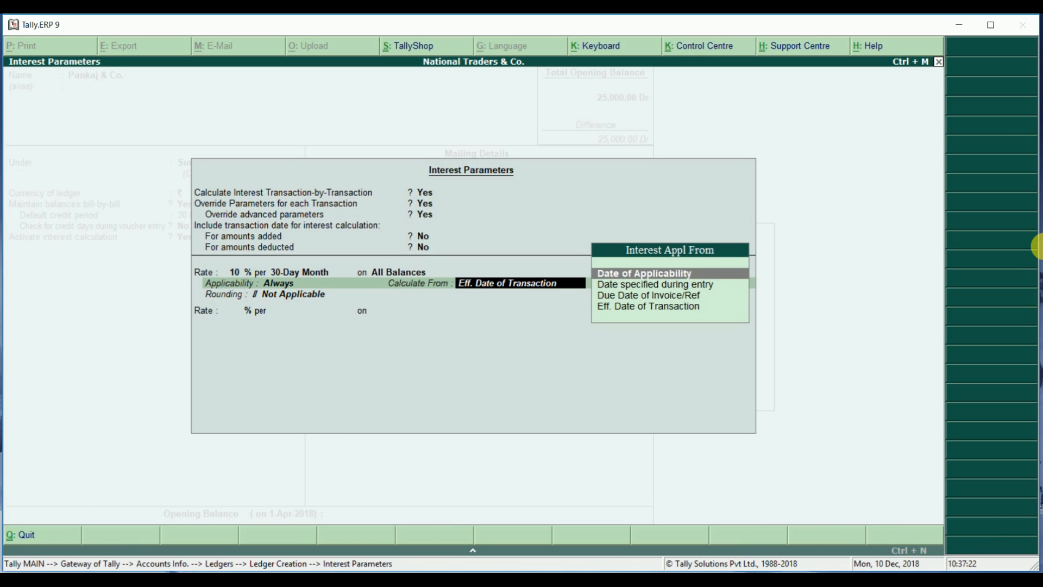
{"action": "key", "text": "Down"}
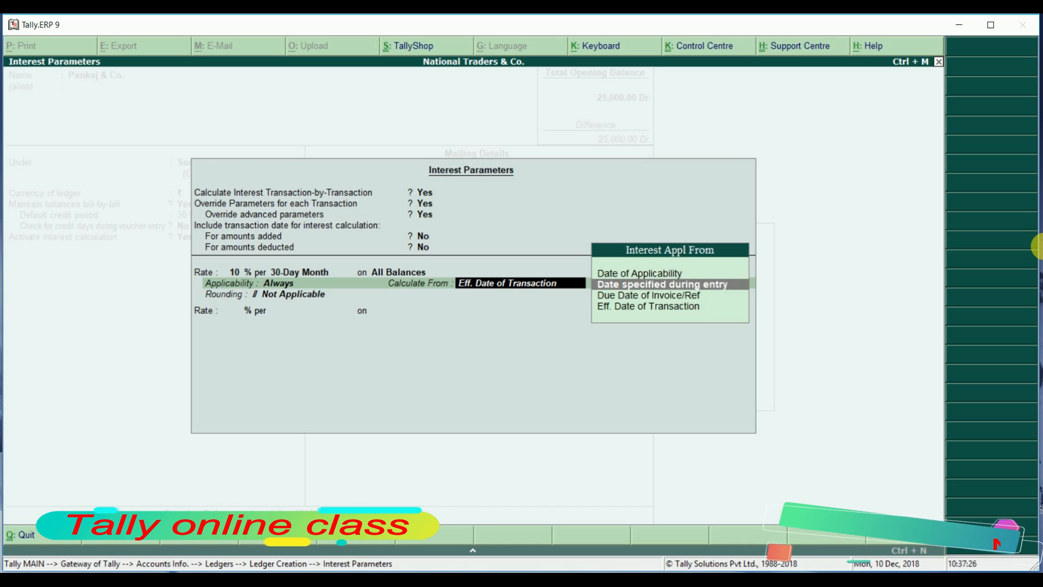
{"action": "key", "text": "Up"}
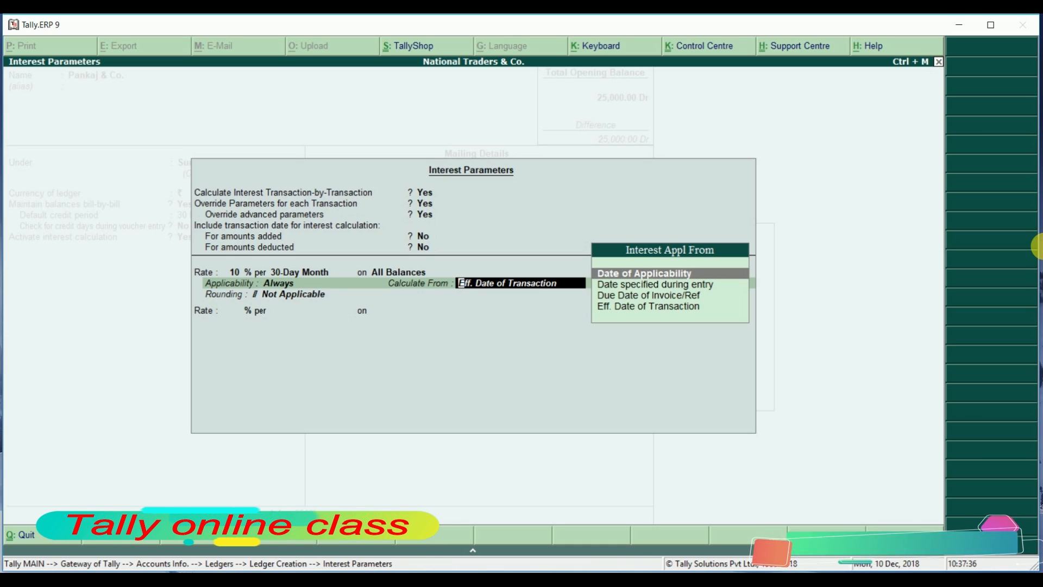
{"action": "key", "text": "Down"}
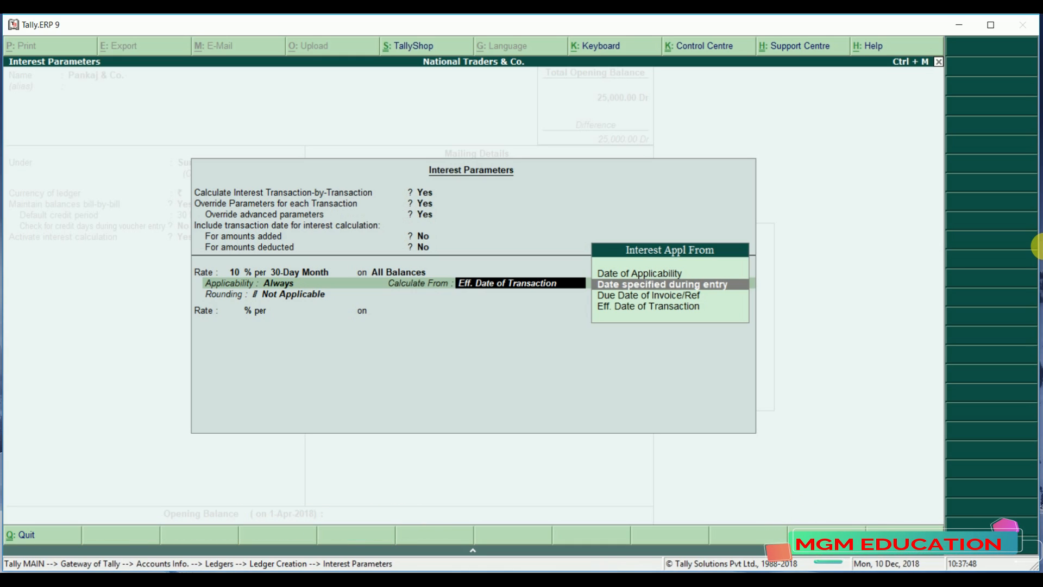
{"action": "key", "text": "Down"}
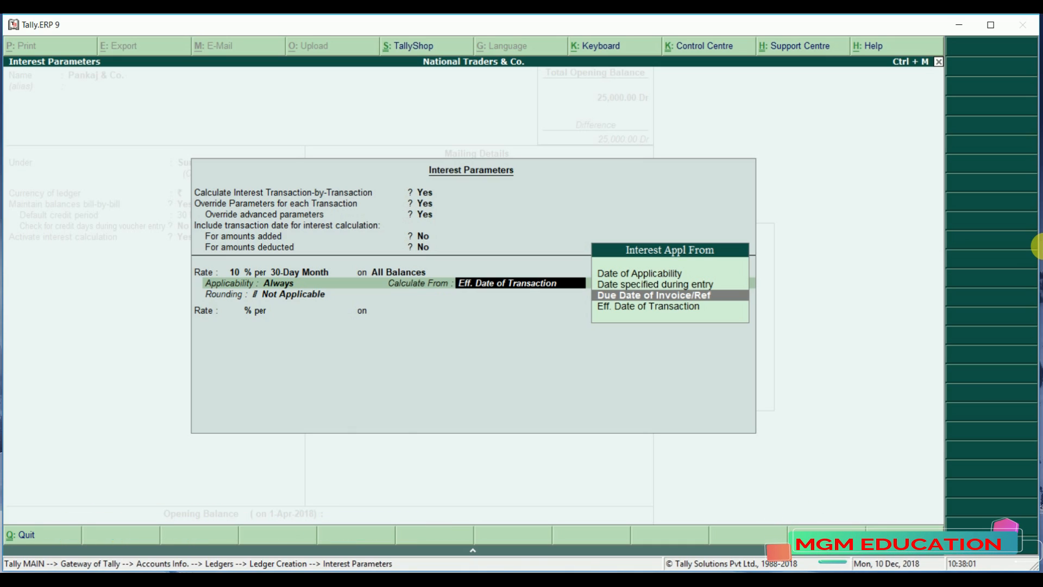
{"action": "key", "text": "Down"}
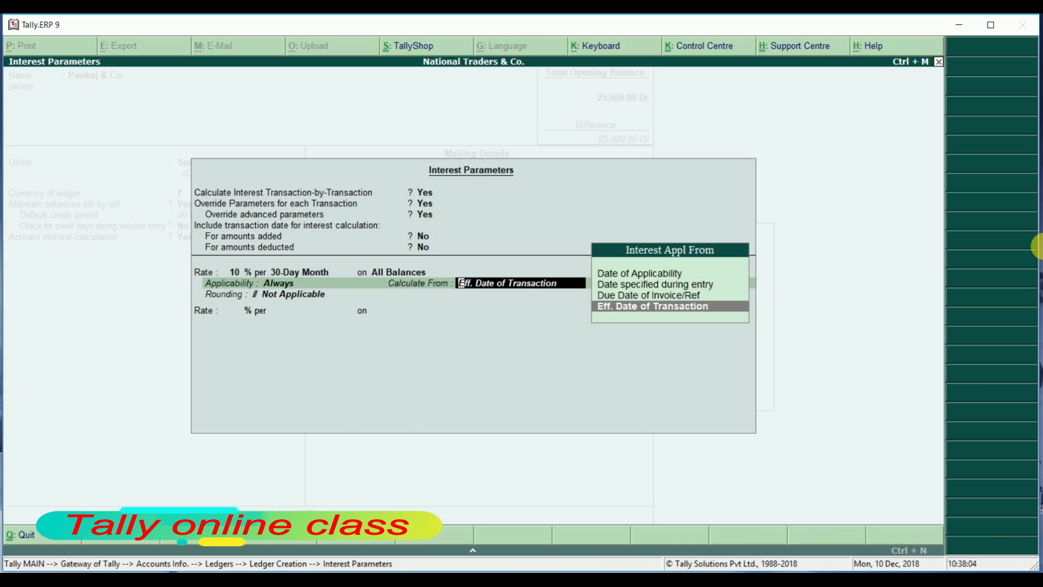
{"action": "key", "text": "Up"}
{"action": "key", "text": "Up"}
{"action": "key", "text": "Up"}
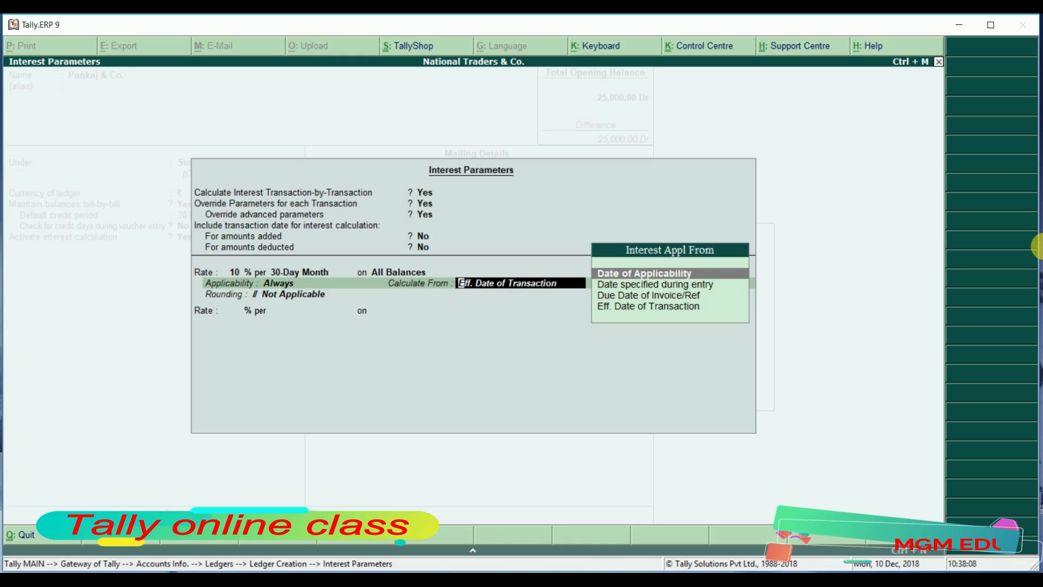
{"action": "key", "text": "Down"}
{"action": "key", "text": "Down"}
{"action": "key", "text": "Down"}
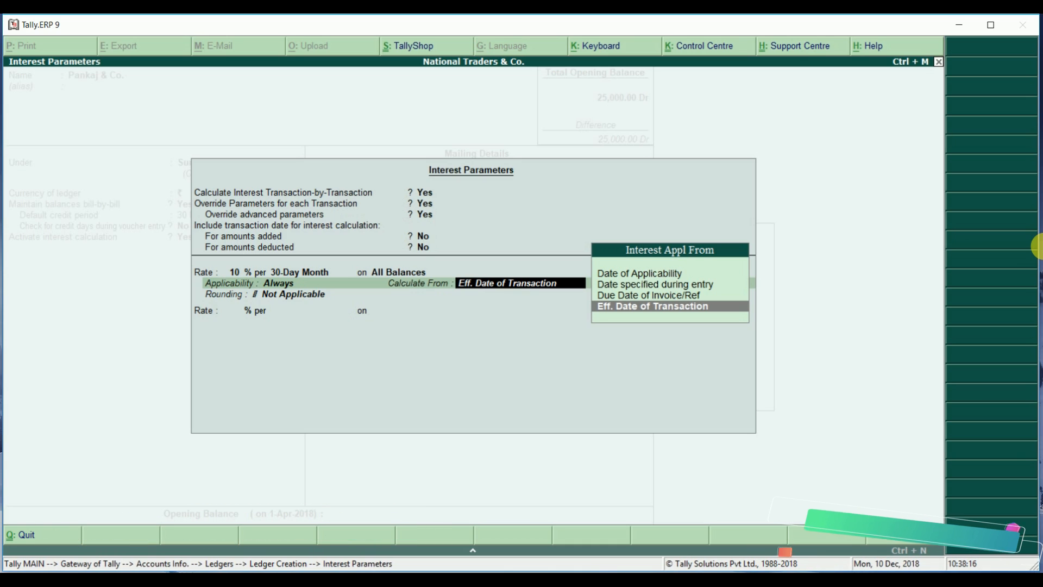
{"action": "key", "text": "Up"}
{"action": "key", "text": "Up"}
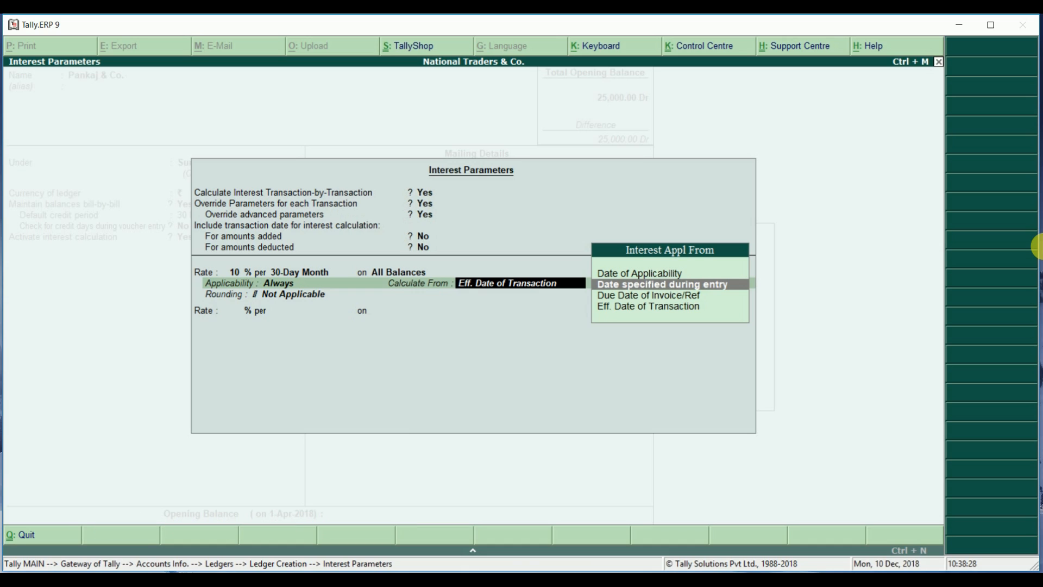
{"action": "key", "text": "Down"}
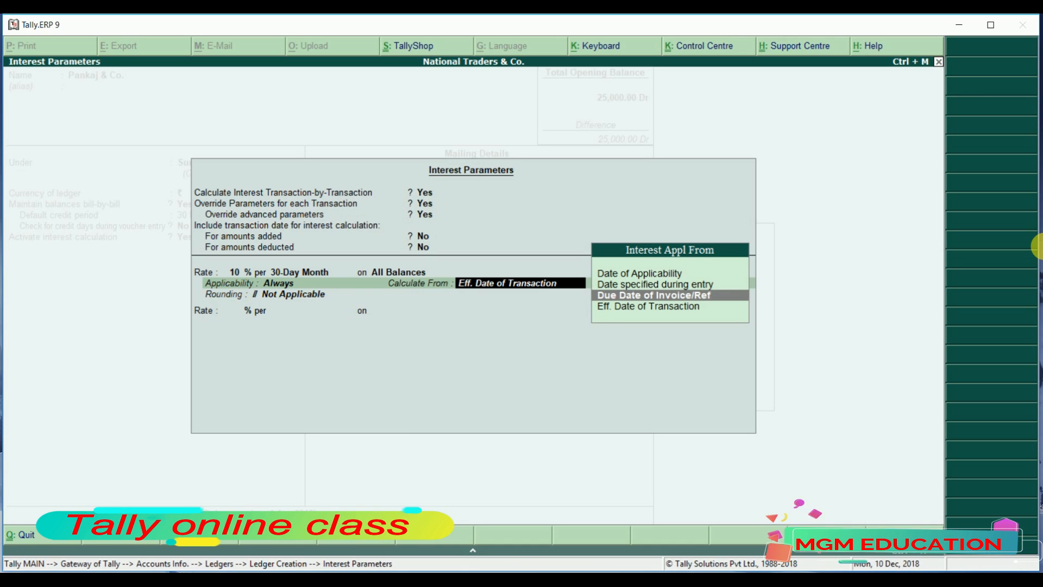
{"action": "key", "text": "Return"}
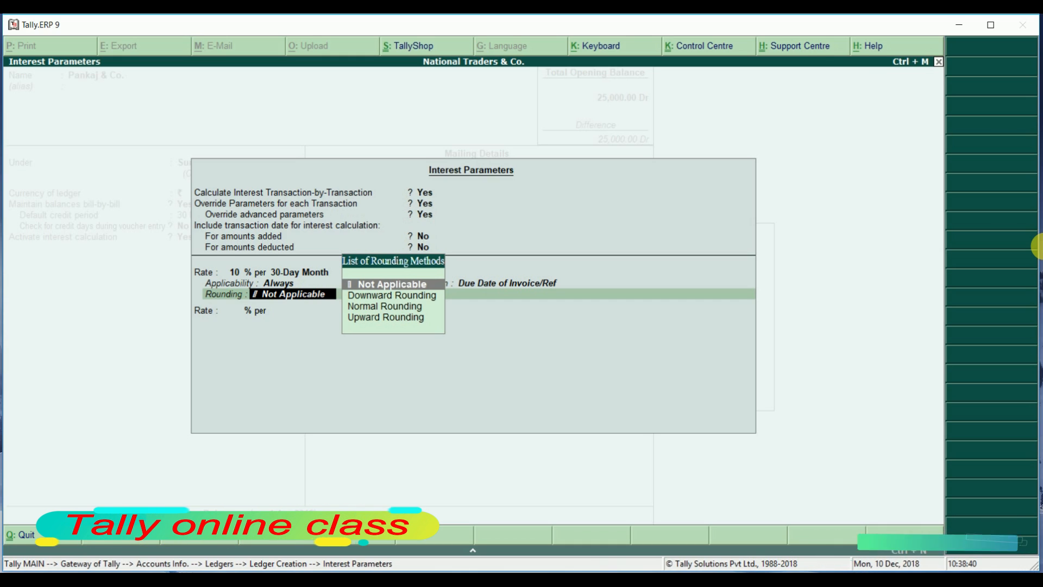
Set the interest rounding method to Normal Rounding with a limit of 1
{"action": "key", "text": "Down"}
{"action": "key", "text": "Down"}
{"action": "key", "text": "Return"}
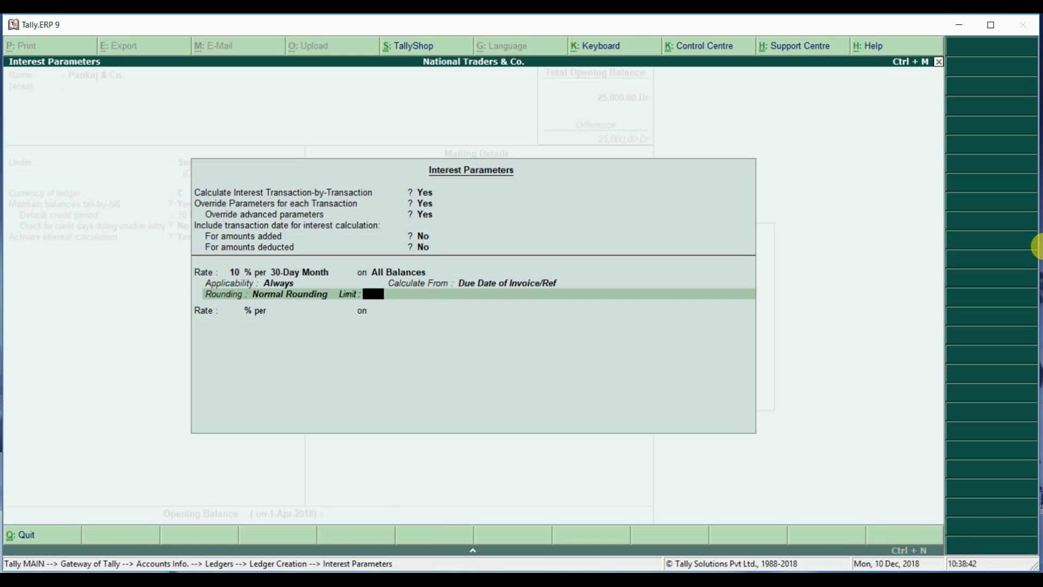
{"action": "type", "text": "1"}
{"action": "key", "text": "Return"}
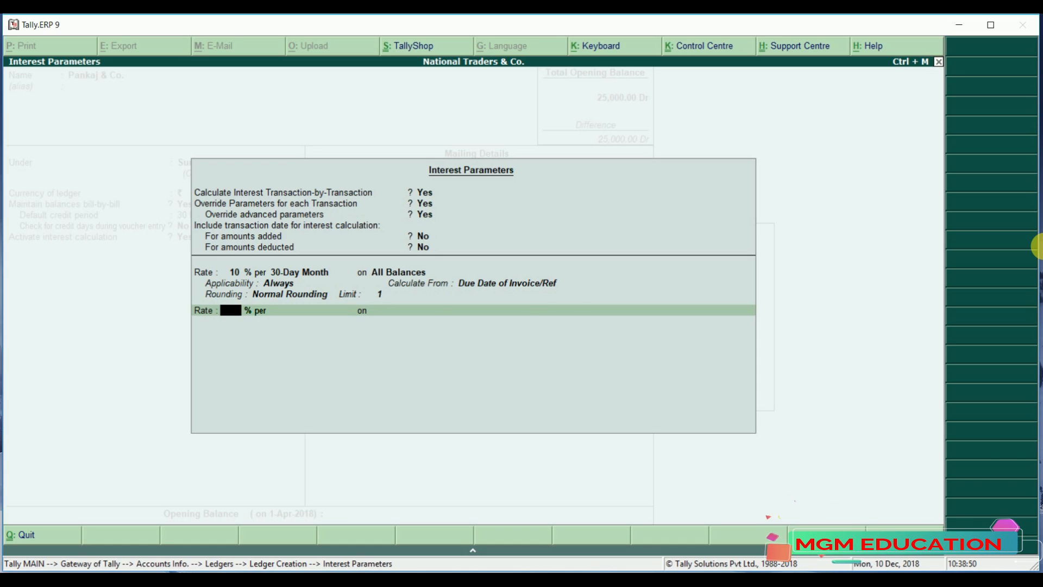
Finish the interest parameters, keep the default mailing and tax registration details, and save the Pankaj & Co. ledger
{"action": "key", "text": "Return"}
{"action": "key", "text": "Return"}
{"action": "key", "text": "Return"}
{"action": "key", "text": "Return"}
{"action": "key", "text": "Return"}
{"action": "key", "text": "Return"}
{"action": "key", "text": "Return"}
{"action": "key", "text": "Return"}
{"action": "key", "text": "Return"}
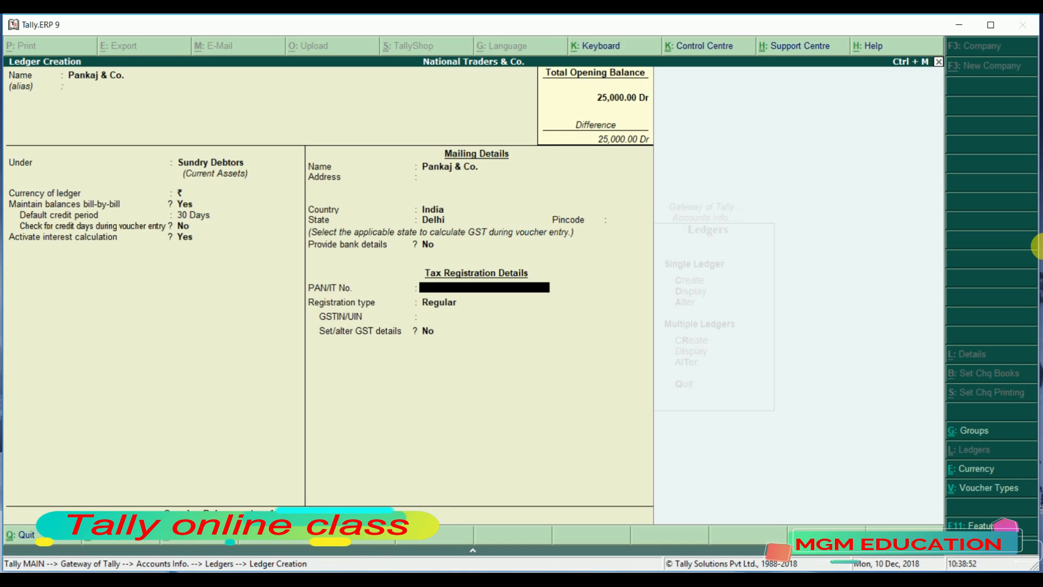
{"action": "key", "text": "Return"}
{"action": "key", "text": "Return"}
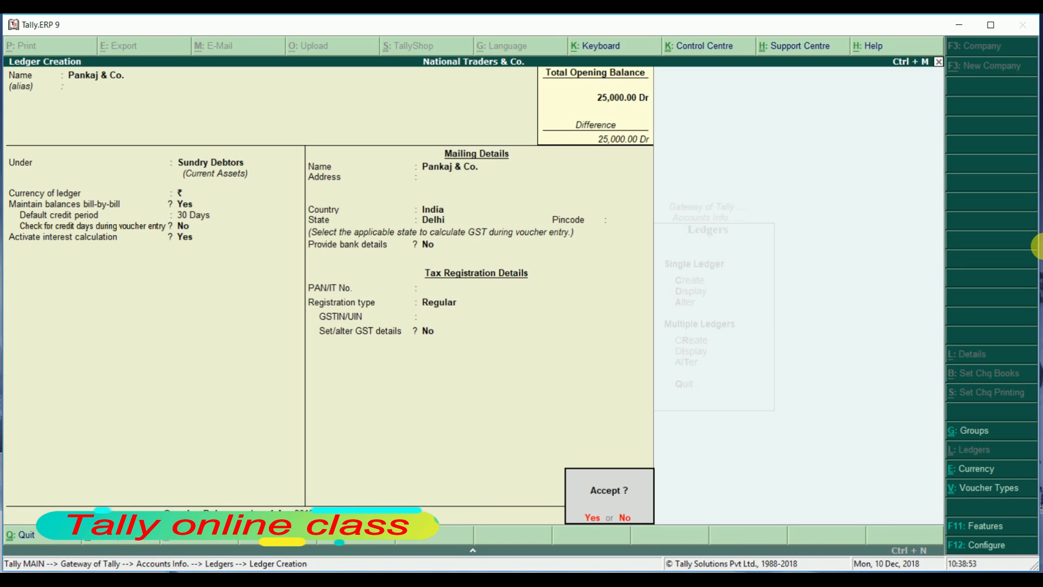
{"action": "key", "text": "Return"}
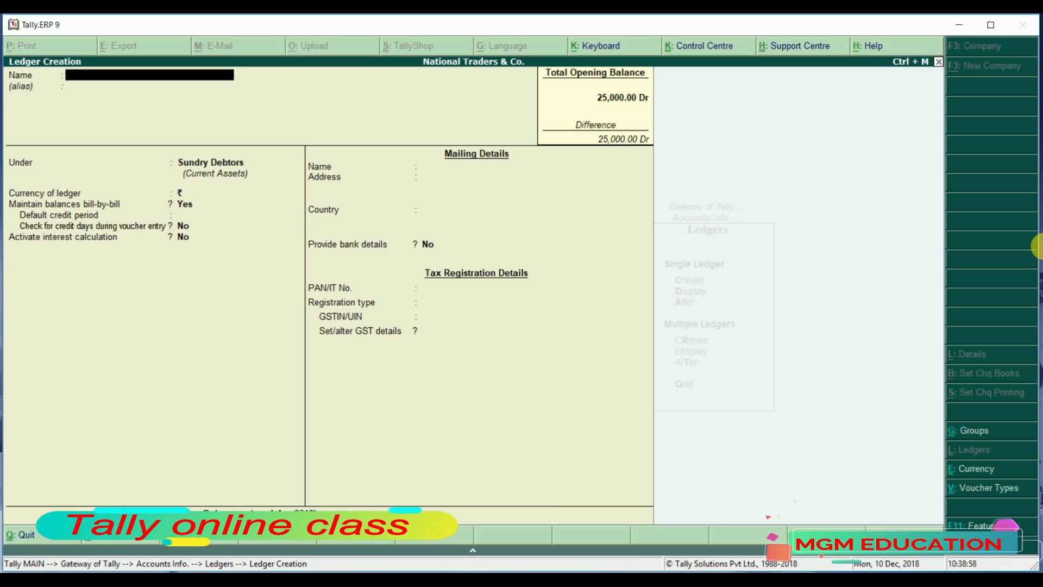
Leave ledger creation and start a new Sales accounting voucher
{"action": "key", "text": "Escape"}
{"action": "key", "text": "Return"}
{"action": "key", "text": "Escape"}
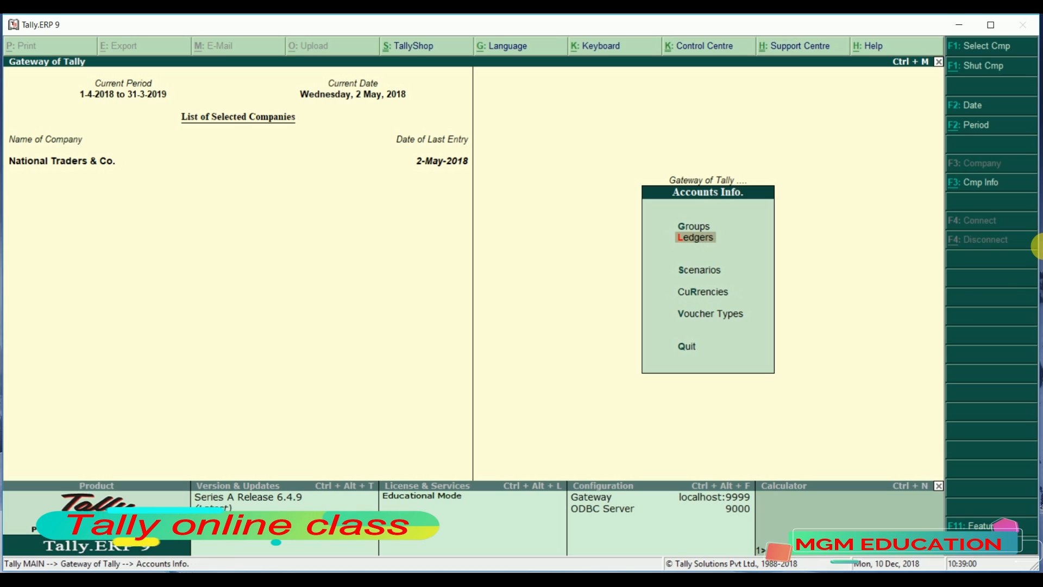
{"action": "key", "text": "Escape"}
{"action": "key", "text": "Down"}
{"action": "key", "text": "Return"}
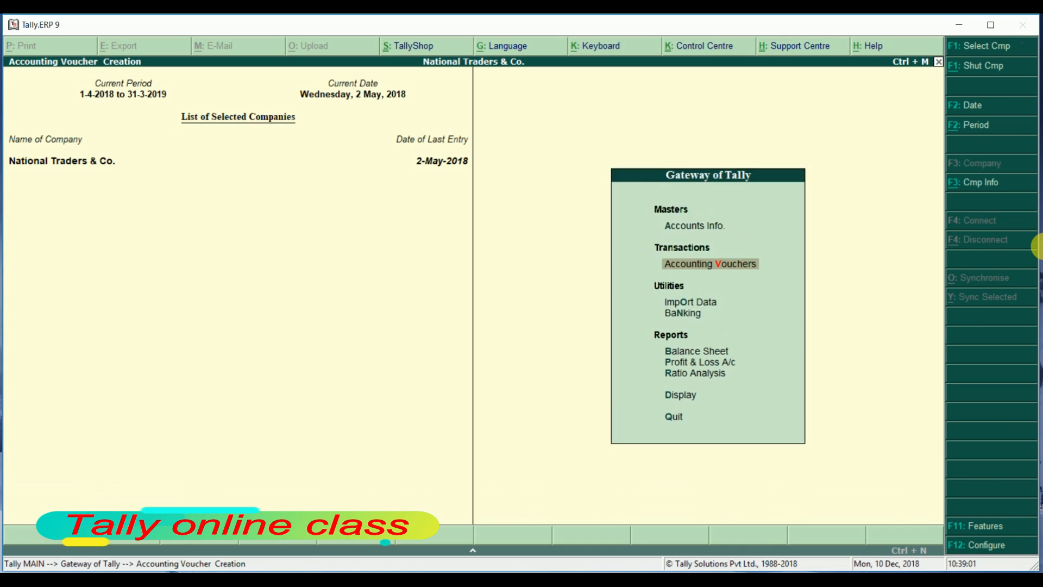
{"action": "key", "text": "F8"}
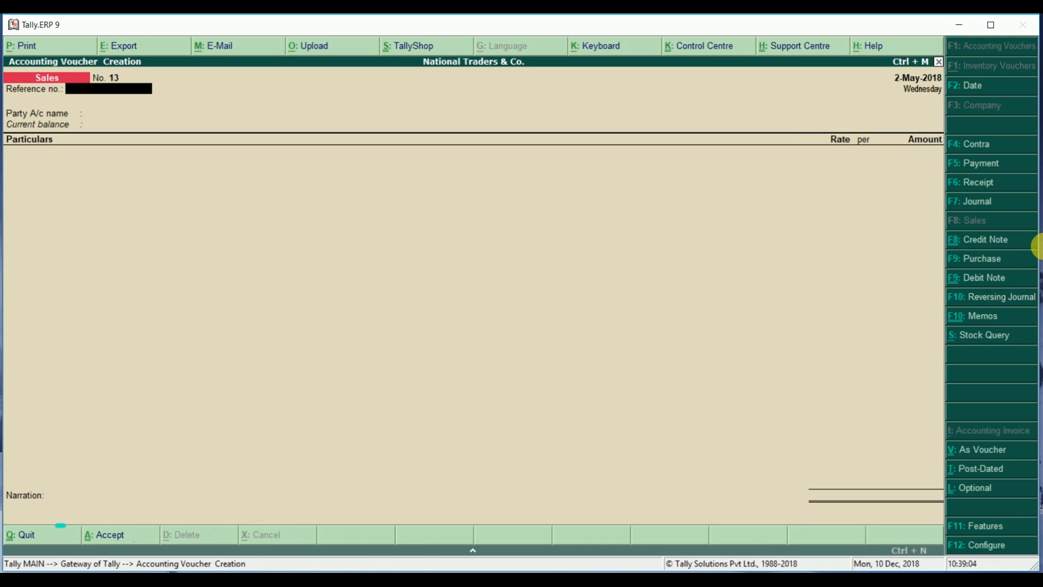
Enter reference number 301 and Pankaj & Co. as the party account, accepting the default party details
{"action": "type", "text": "301"}
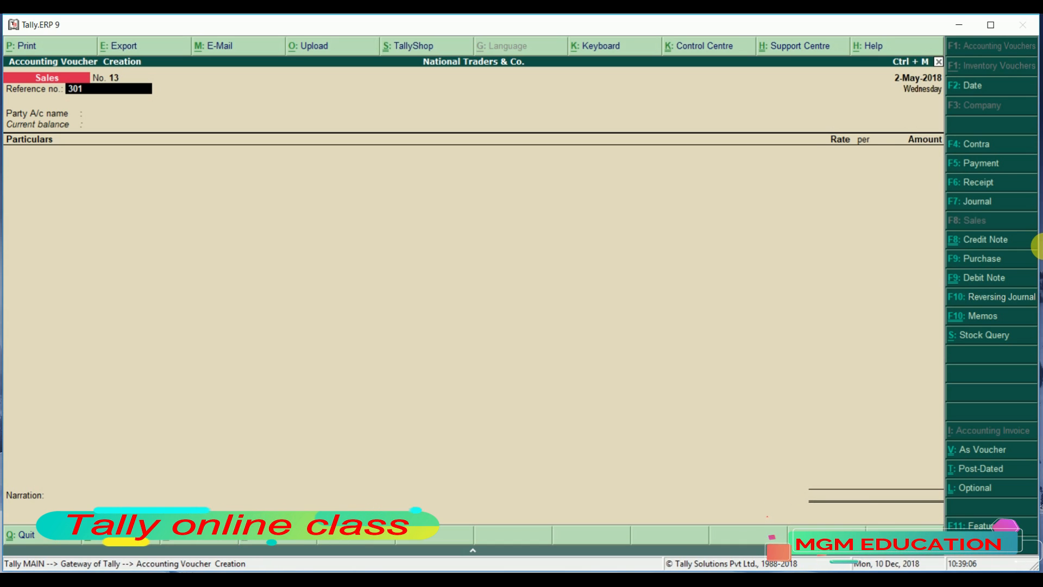
{"action": "key", "text": "Return"}
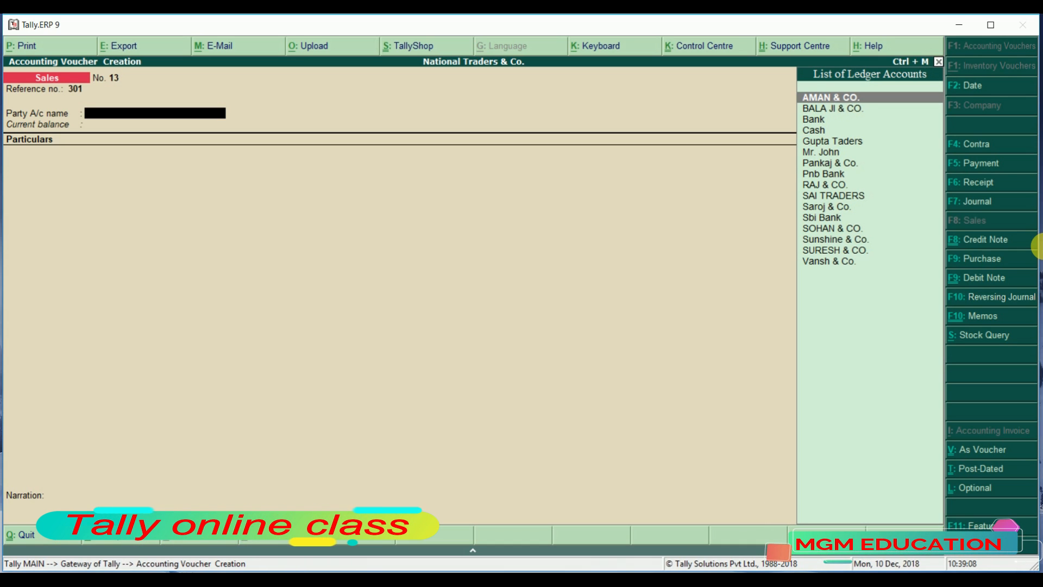
{"action": "type", "text": "Pan"}
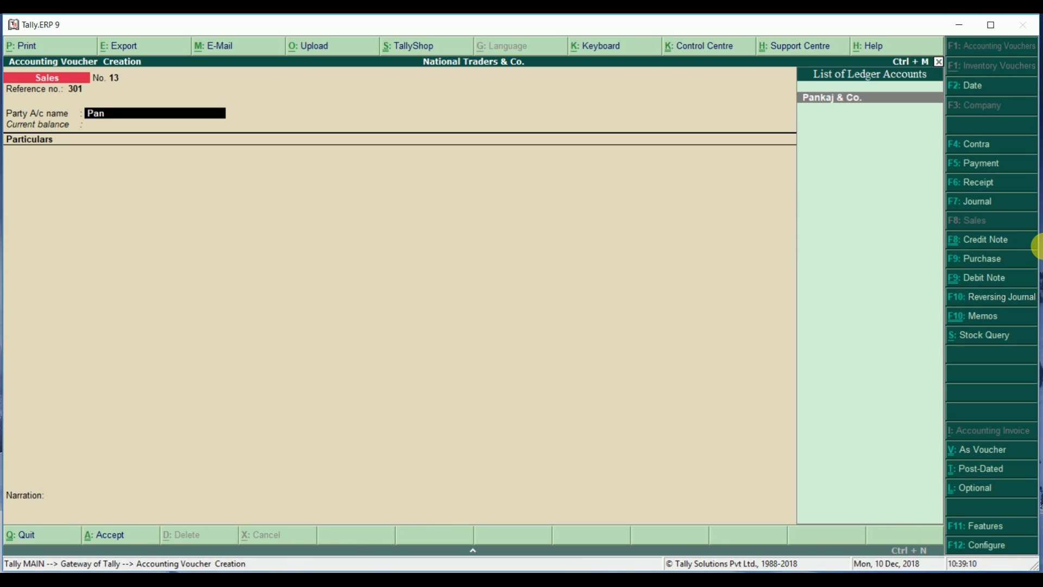
{"action": "key", "text": "Return"}
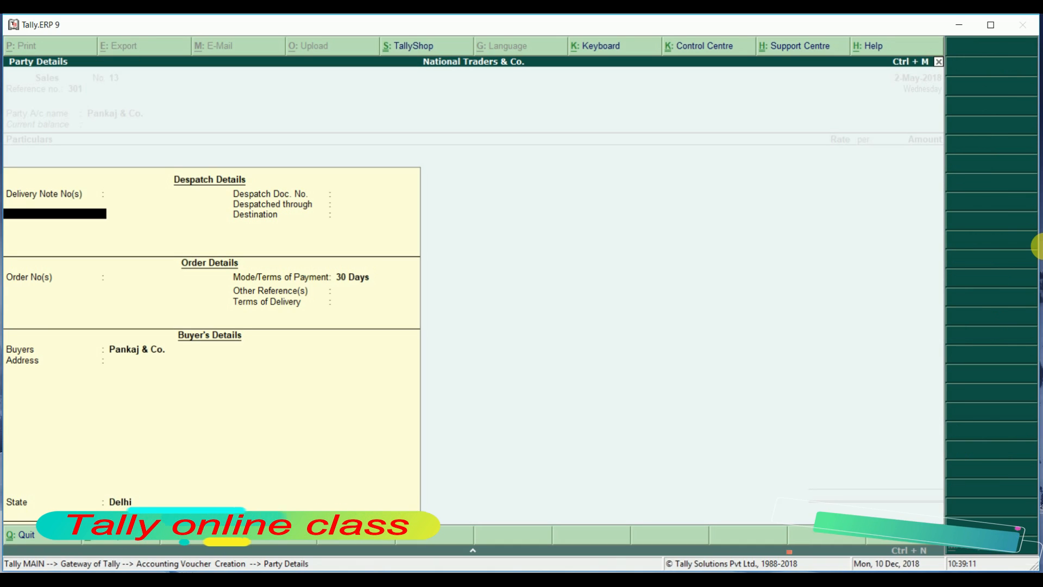
{"action": "key", "text": "ctrl+a"}
Set the sales voucher's date to 1-4-2018
{"action": "key", "text": "F2"}
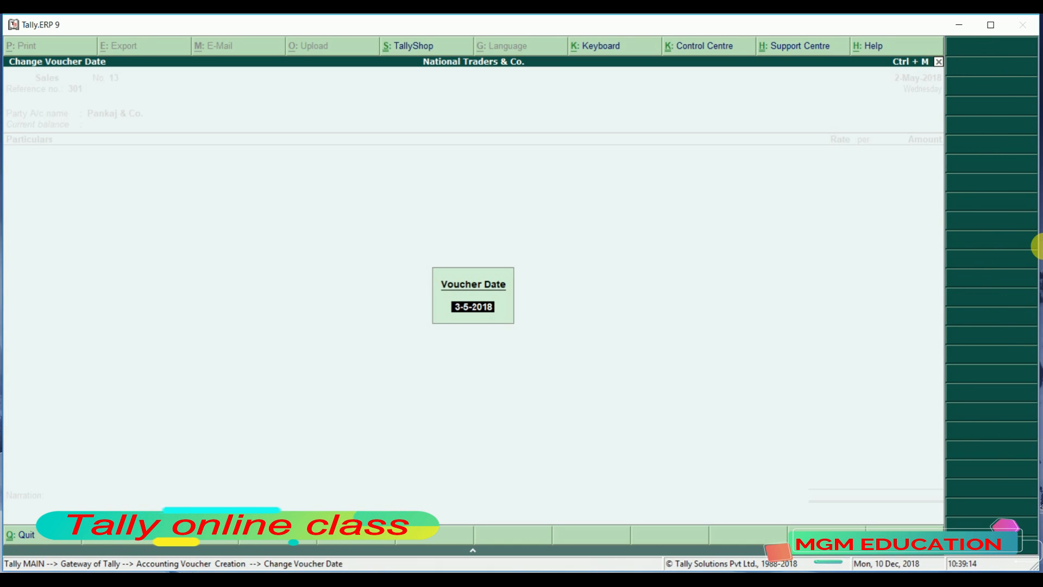
{"action": "type", "text": "1-4"}
{"action": "key", "text": "Return"}
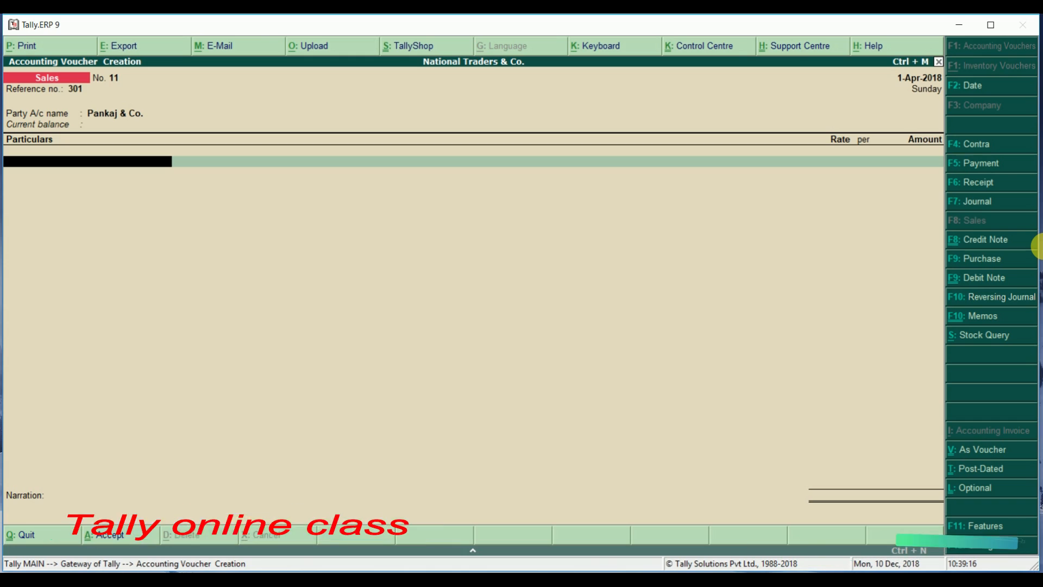
Add the Sales ledger to the voucher with an amount of 50000 and finish the particulars list
{"action": "type", "text": "Sa"}
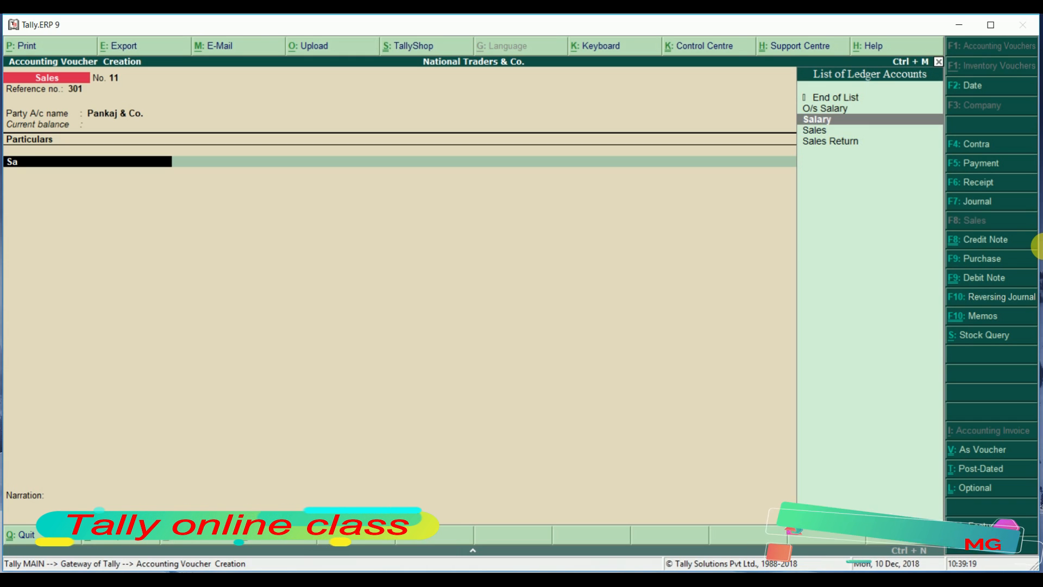
{"action": "key", "text": "Down"}
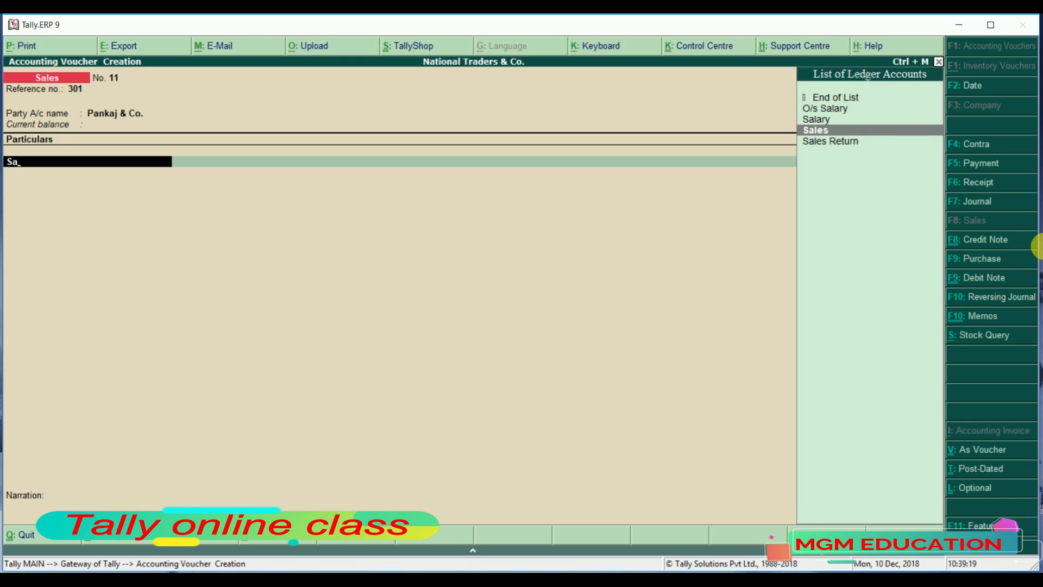
{"action": "key", "text": "Return"}
{"action": "type", "text": "50000"}
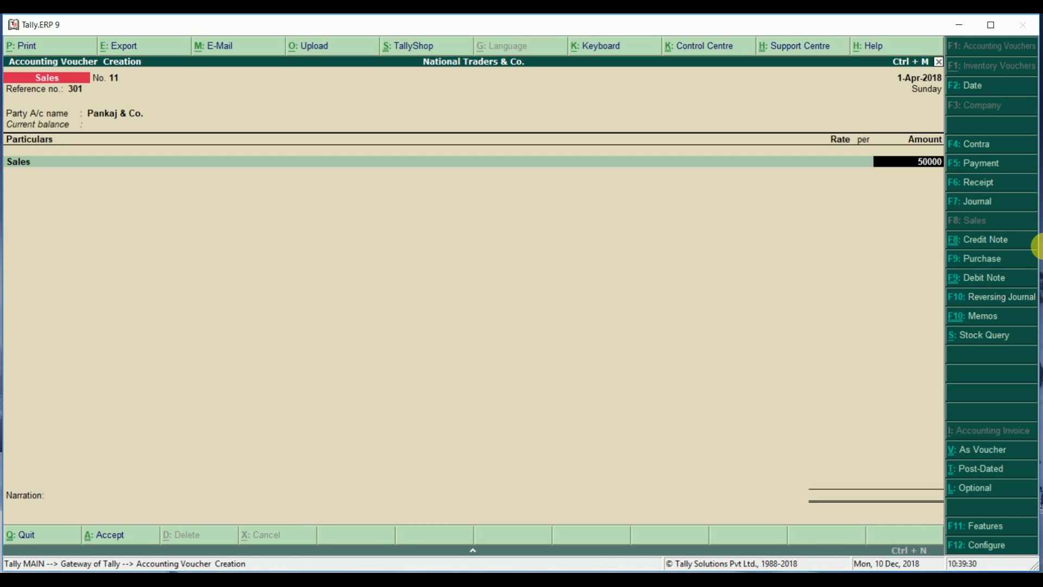
{"action": "key", "text": "Return"}
{"action": "key", "text": "Return"}
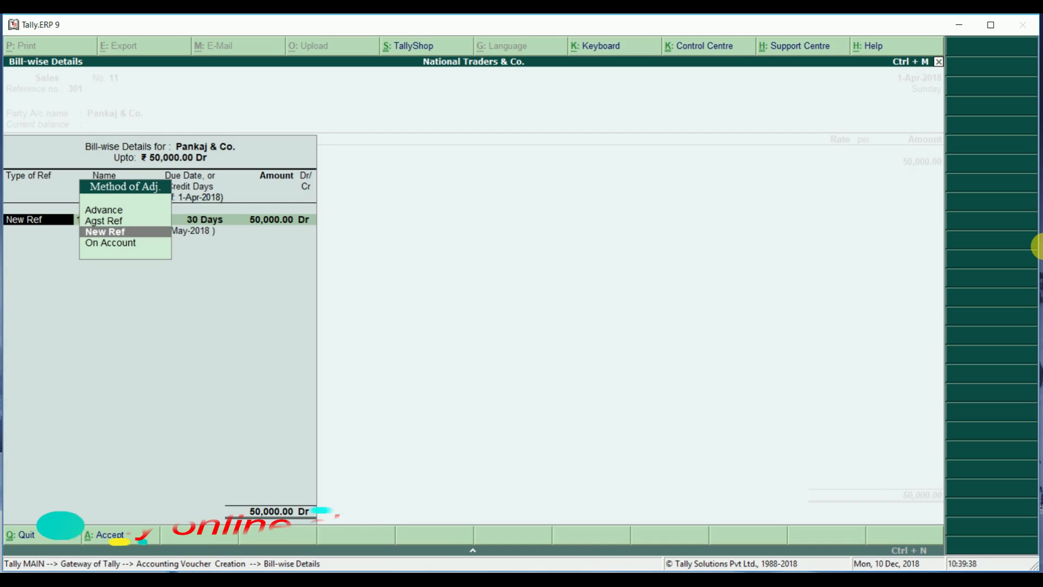
Record the bill-wise details as New Ref 11 with 30 Days credit for 50,000.00 Dr
{"action": "key", "text": "Return"}
{"action": "key", "text": "Return"}
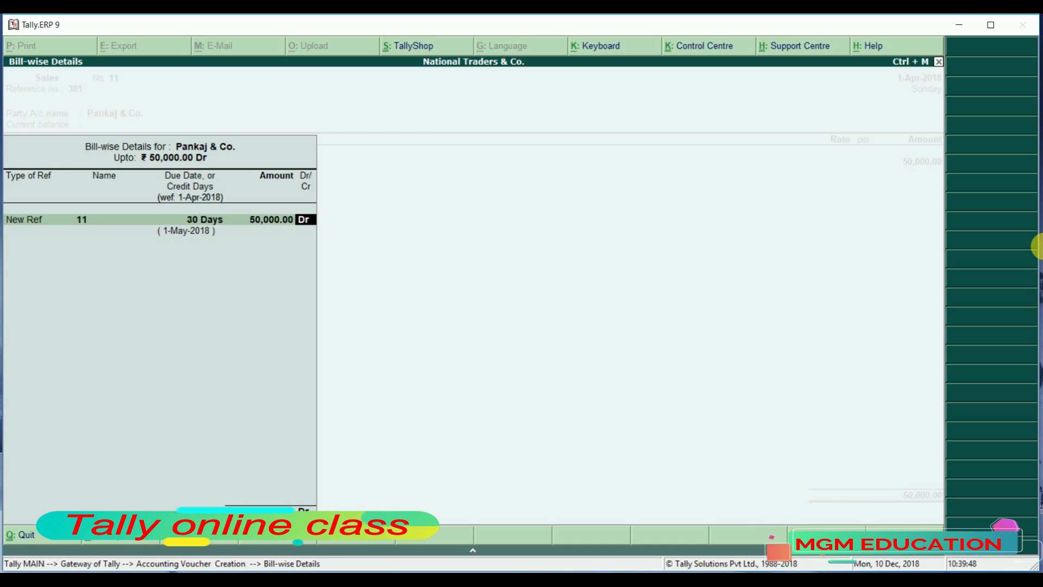
{"action": "key", "text": "Return"}
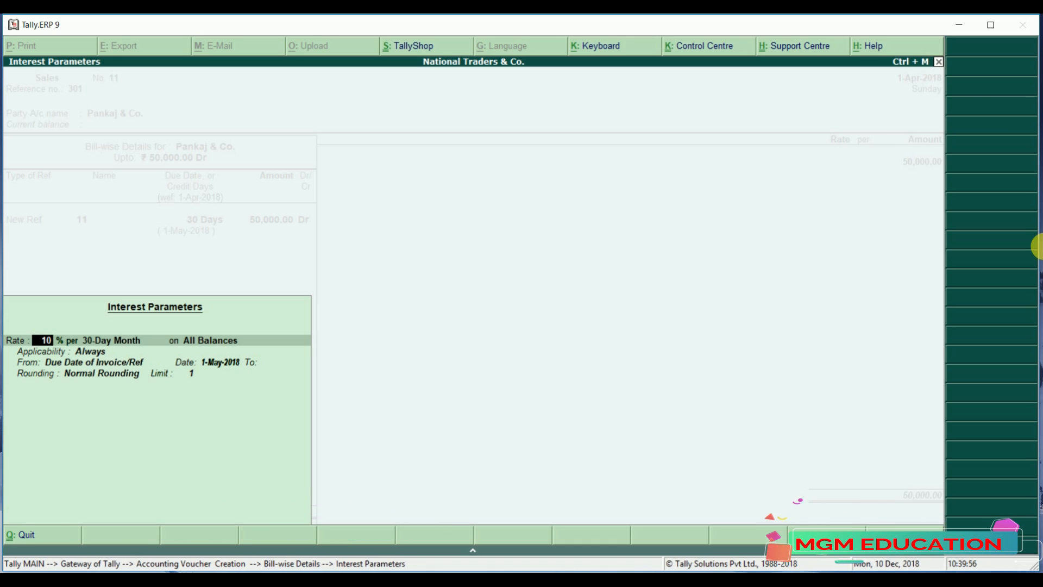
Accept interest at 10% per 30-Day Month on All Balances, applicable Always, from the Due Date of Invoice/Ref
{"action": "key", "text": "Return"}
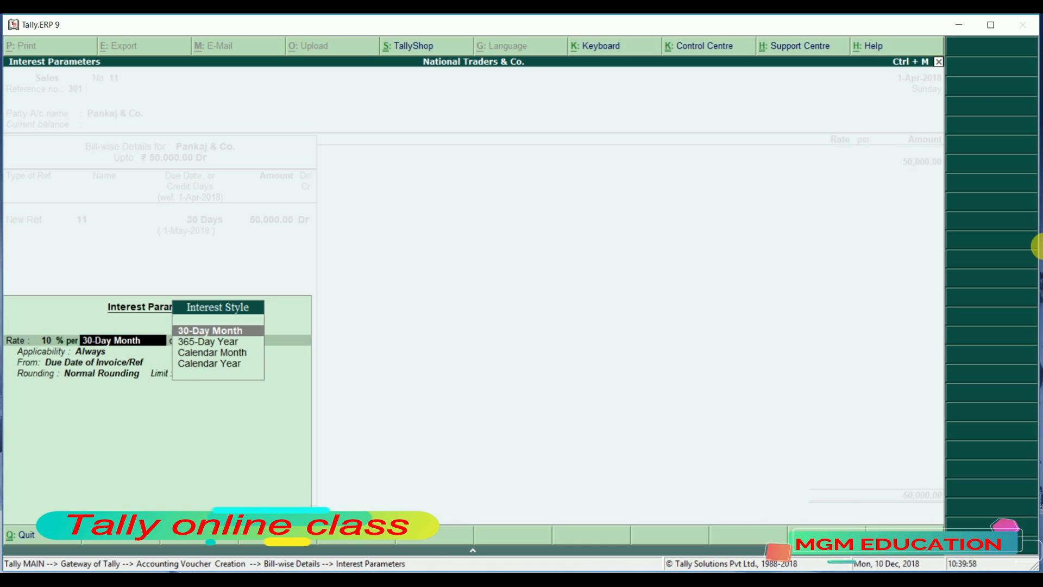
{"action": "key", "text": "Return"}
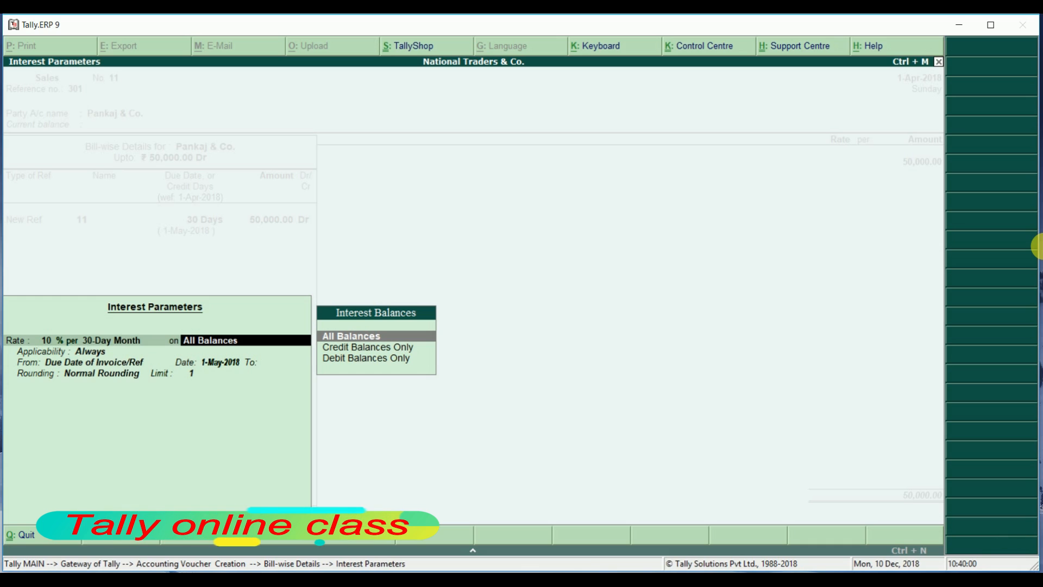
{"action": "key", "text": "Return"}
{"action": "key", "text": "Return"}
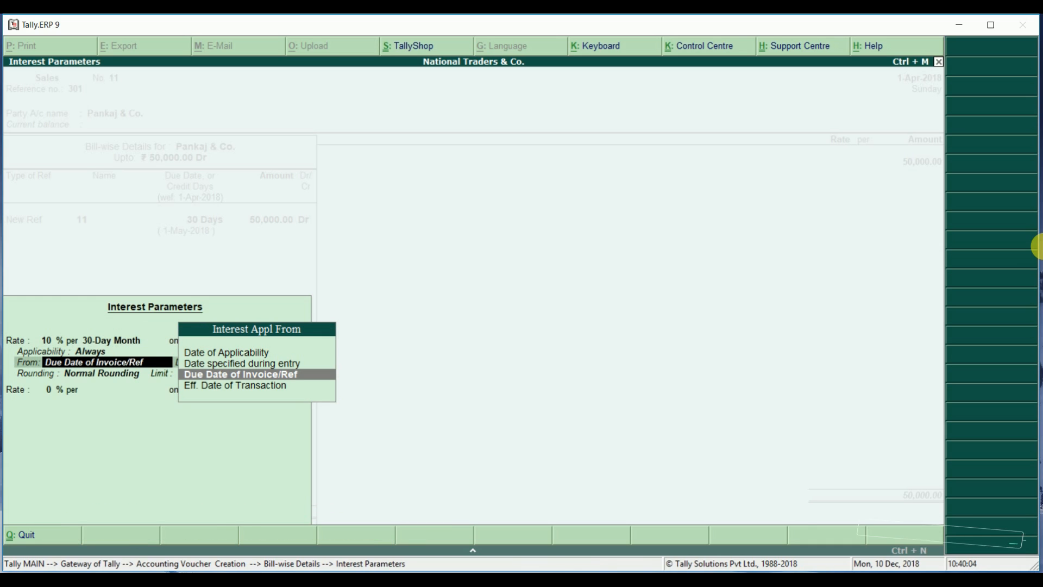
{"action": "key", "text": "Return"}
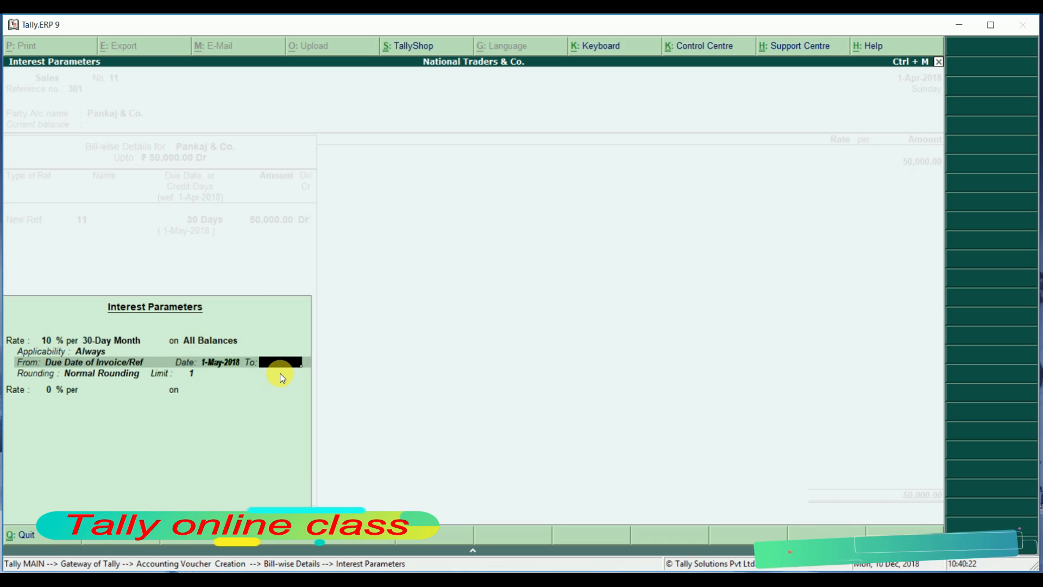
Try Date of Applicability as the starting point for the bill's interest calculation
{"action": "key", "text": "BackSpace"}
{"action": "key", "text": "Up"}
{"action": "key", "text": "Up"}
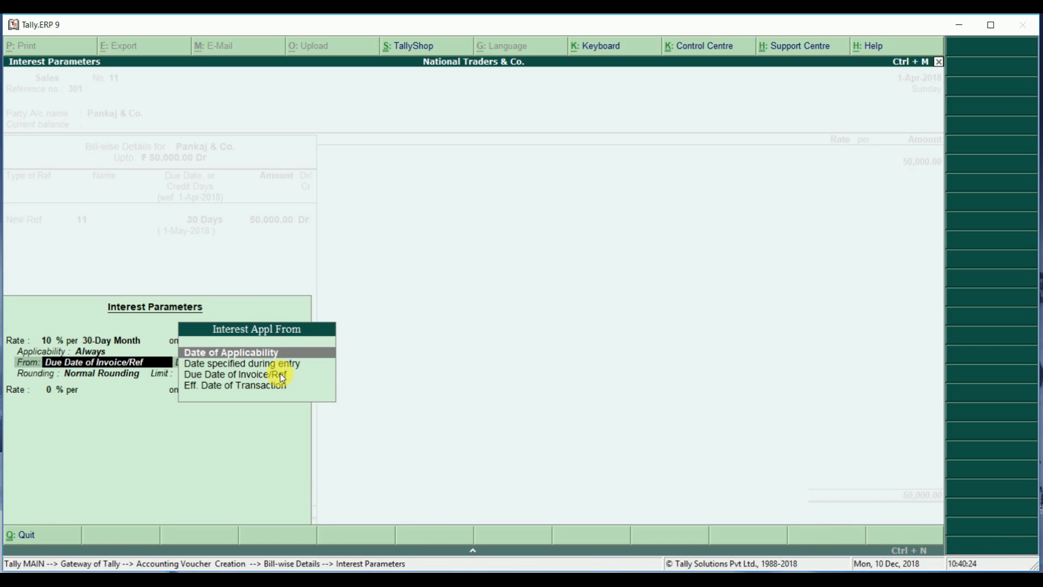
{"action": "key", "text": "Return"}
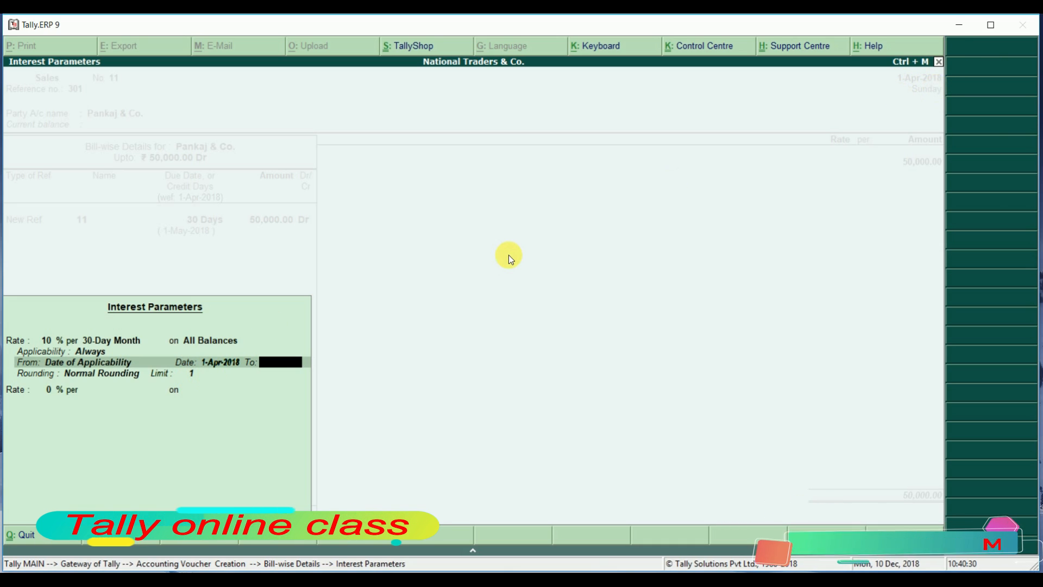
{"action": "key", "text": "BackSpace"}
{"action": "key", "text": "BackSpace"}
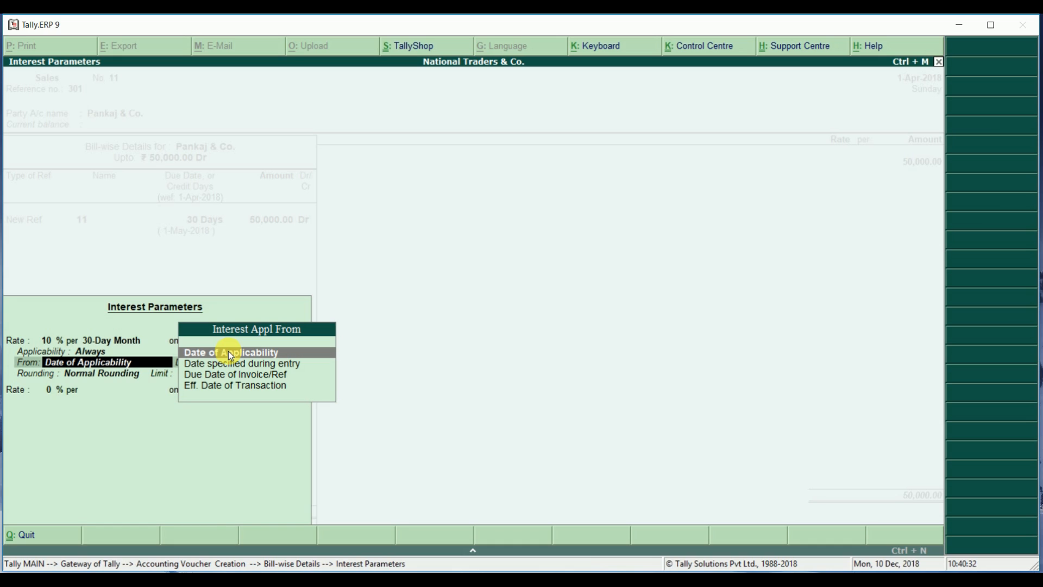
{"action": "left_click", "coordinate": [228, 351]}
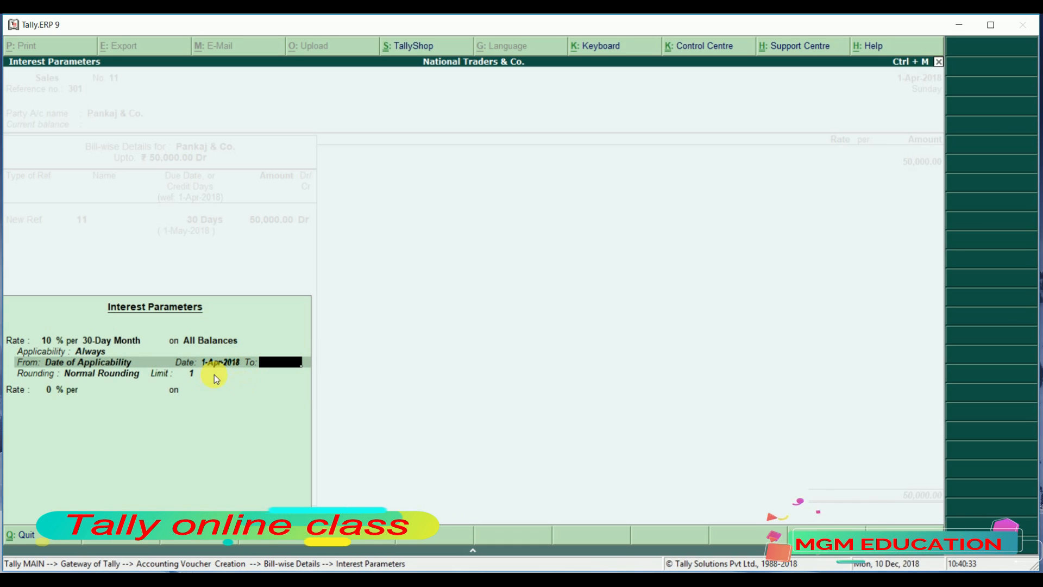
Try Eff. Date of Transaction as the starting point for the bill's interest calculation
{"action": "key", "text": "BackSpace"}
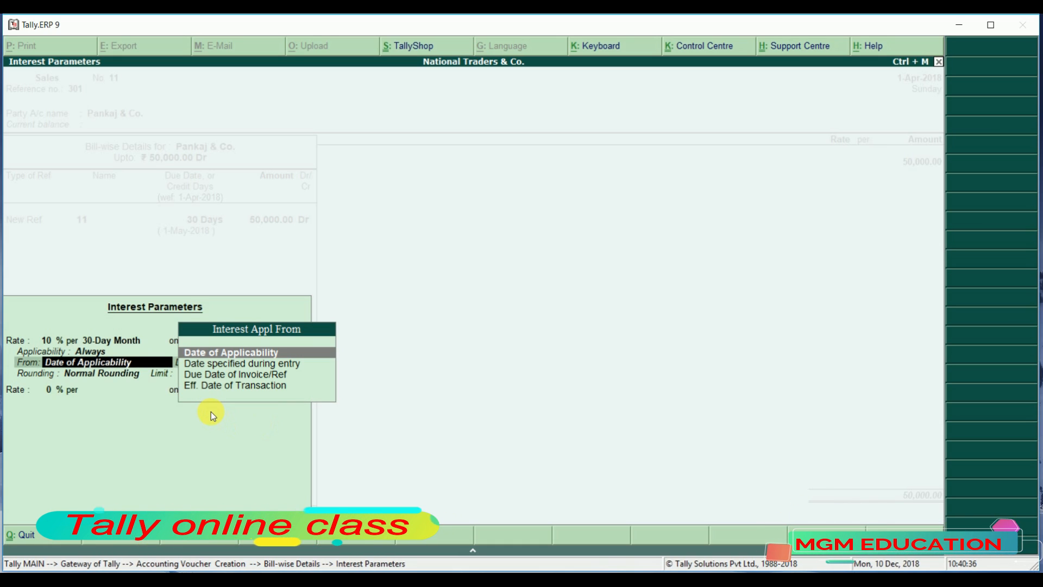
{"action": "key", "text": "Down"}
{"action": "key", "text": "Down"}
{"action": "key", "text": "Down"}
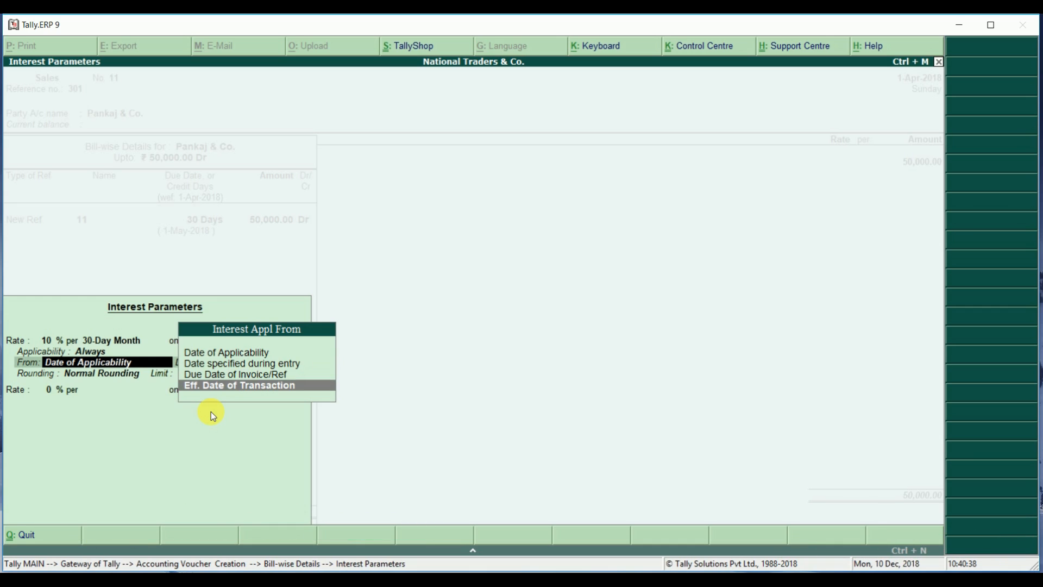
{"action": "key", "text": "Return"}
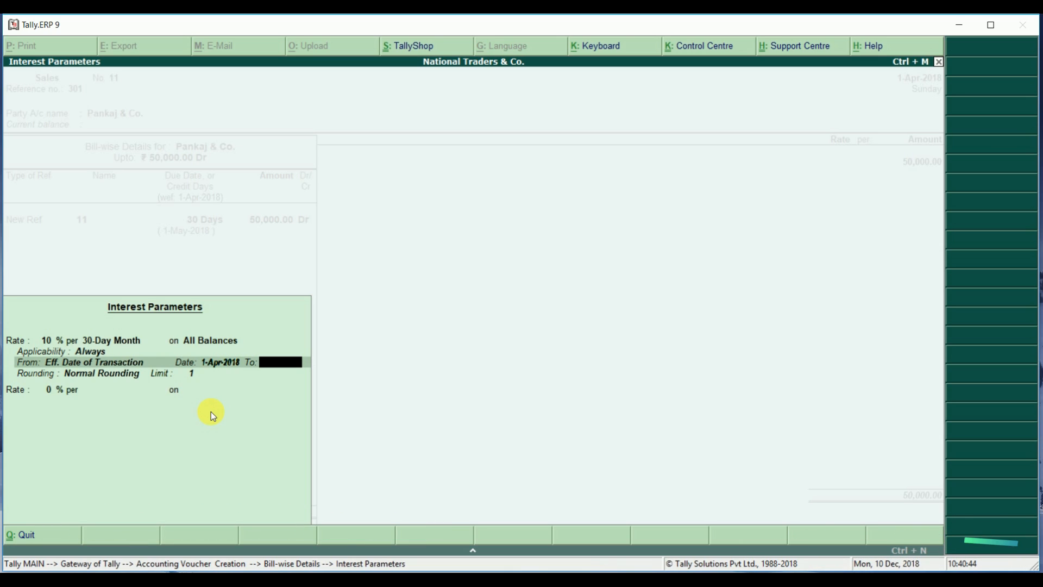
Try Date specified during entry as the starting point for the bill's interest calculation
{"action": "key", "text": "BackSpace"}
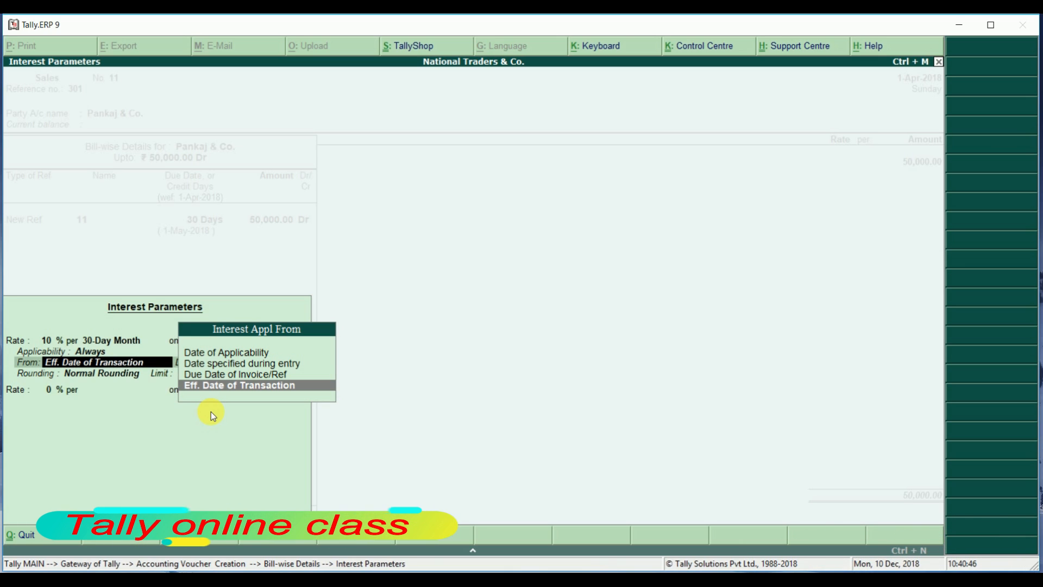
{"action": "key", "text": "Up"}
{"action": "key", "text": "Up"}
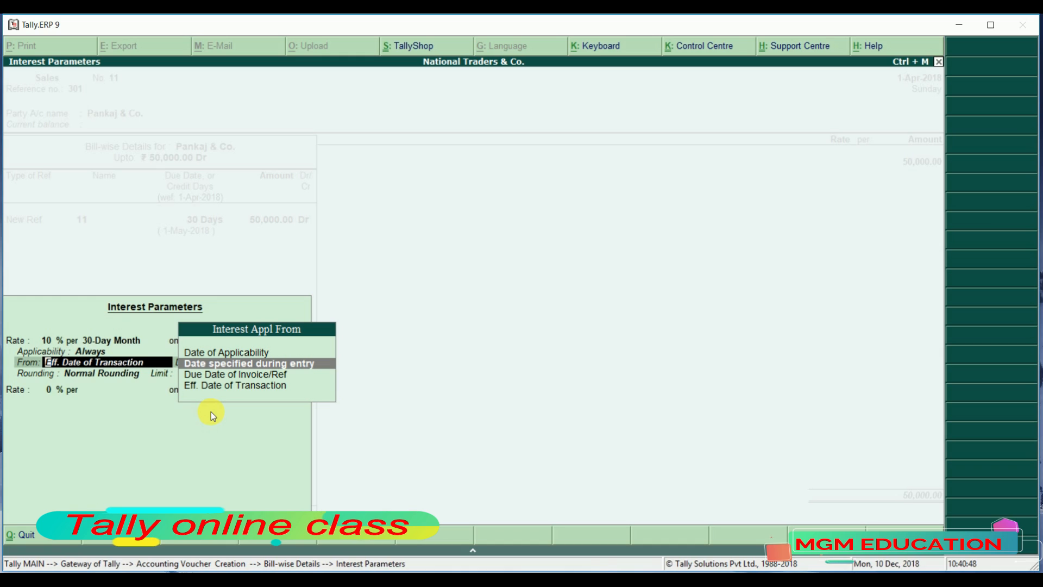
{"action": "key", "text": "Return"}
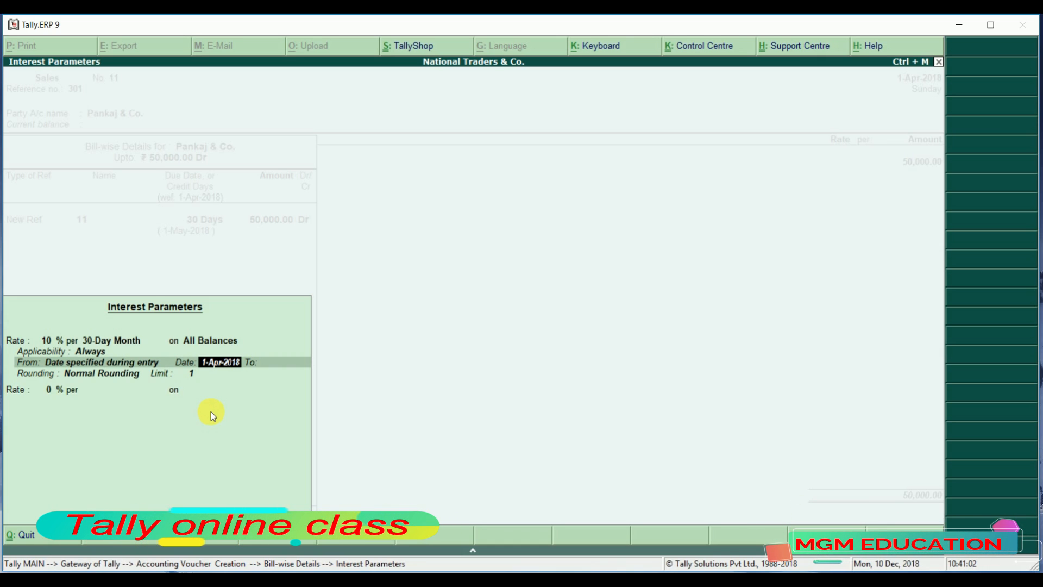
Set interest to run from the Due Date of Invoice/Ref until 31-5, with Normal Rounding and a limit of 1
{"action": "key", "text": "BackSpace"}
{"action": "key", "text": "Down"}
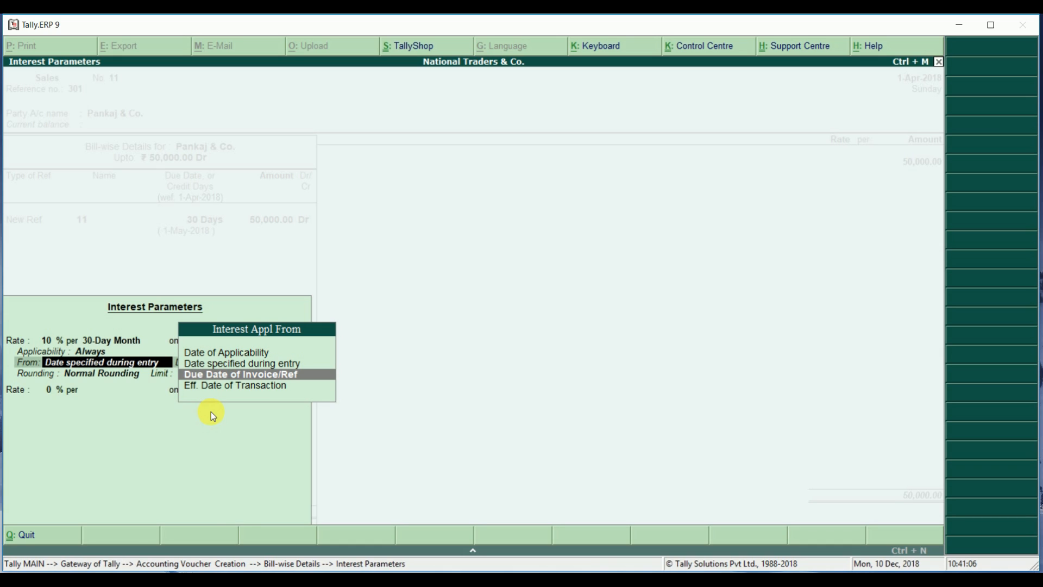
{"action": "key", "text": "Return"}
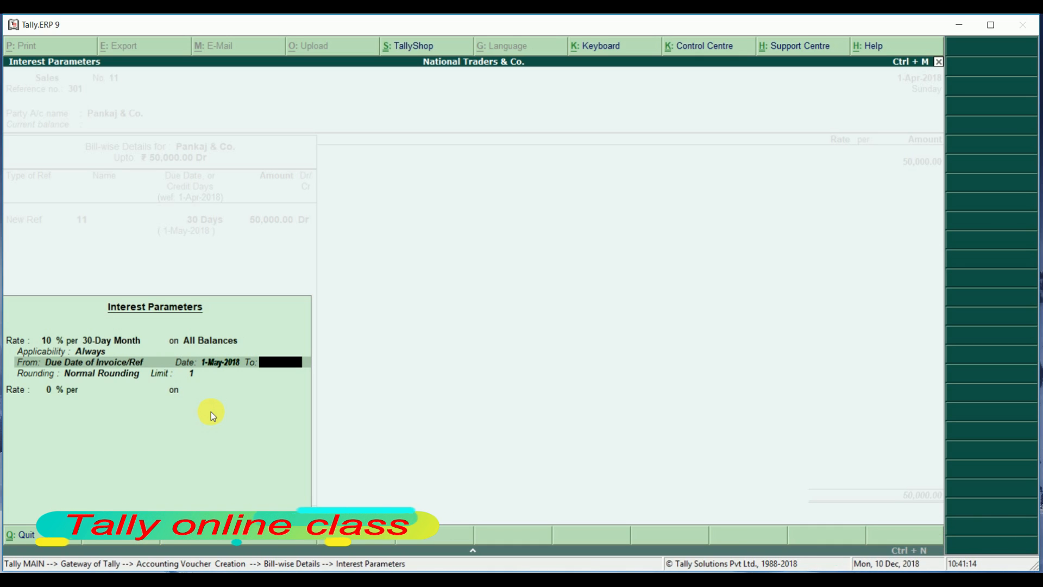
{"action": "type", "text": "31-5"}
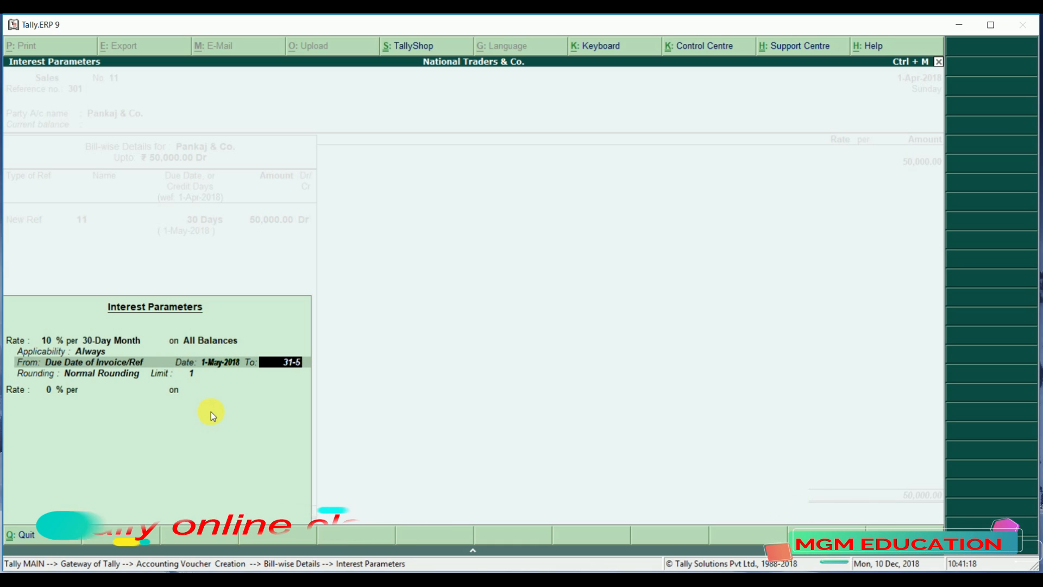
{"action": "key", "text": "Return"}
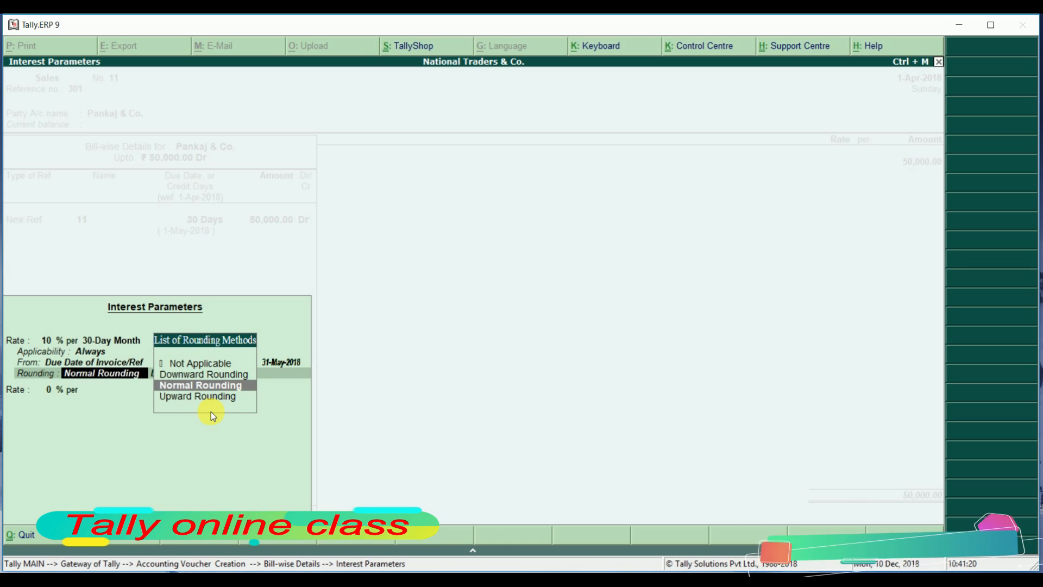
{"action": "key", "text": "Return"}
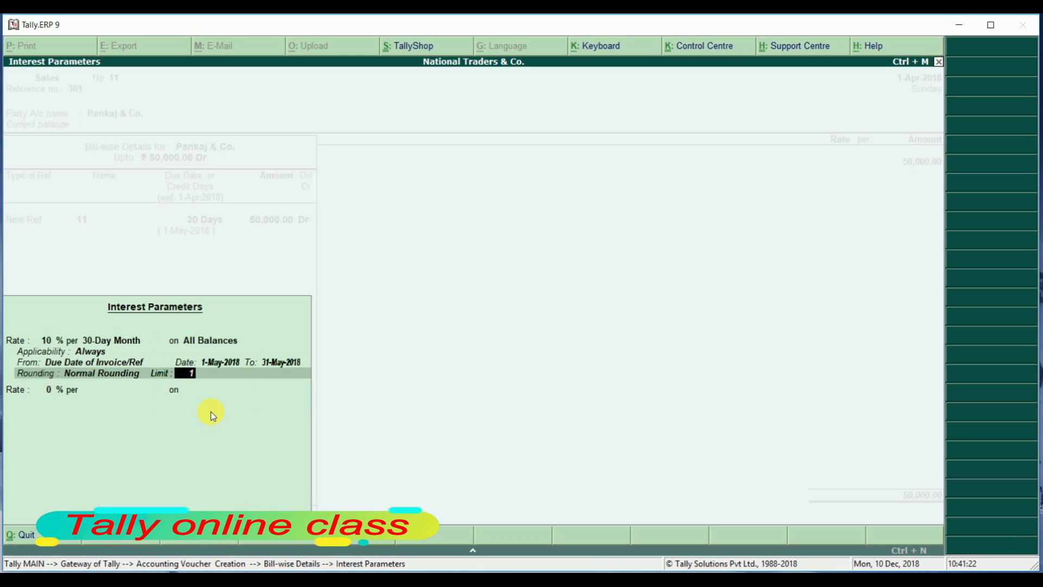
{"action": "key", "text": "Return"}
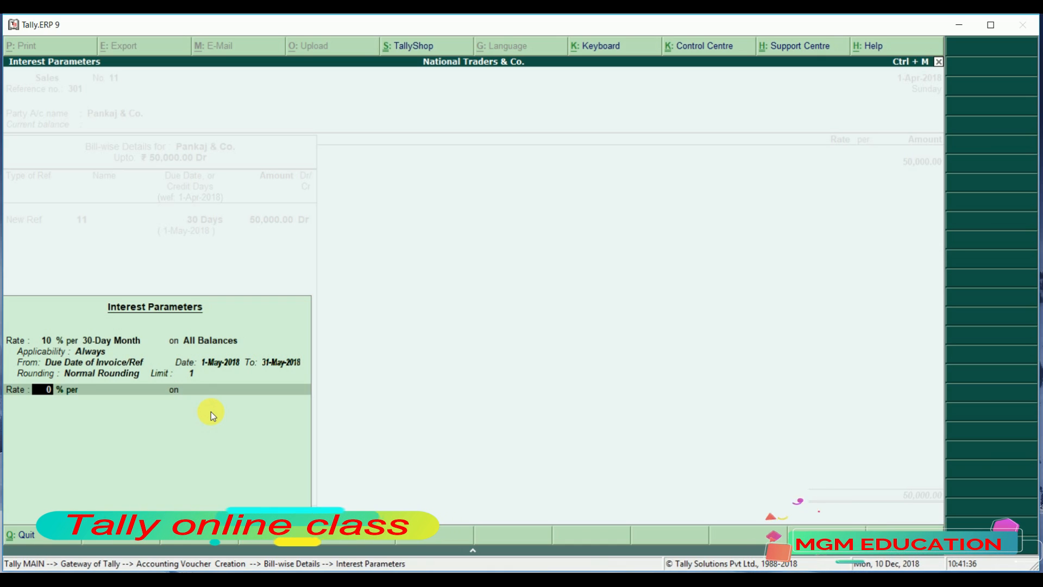
Finish the interest parameters without a second rate and save the sales voucher with a blank narration
{"action": "key", "text": "Return"}
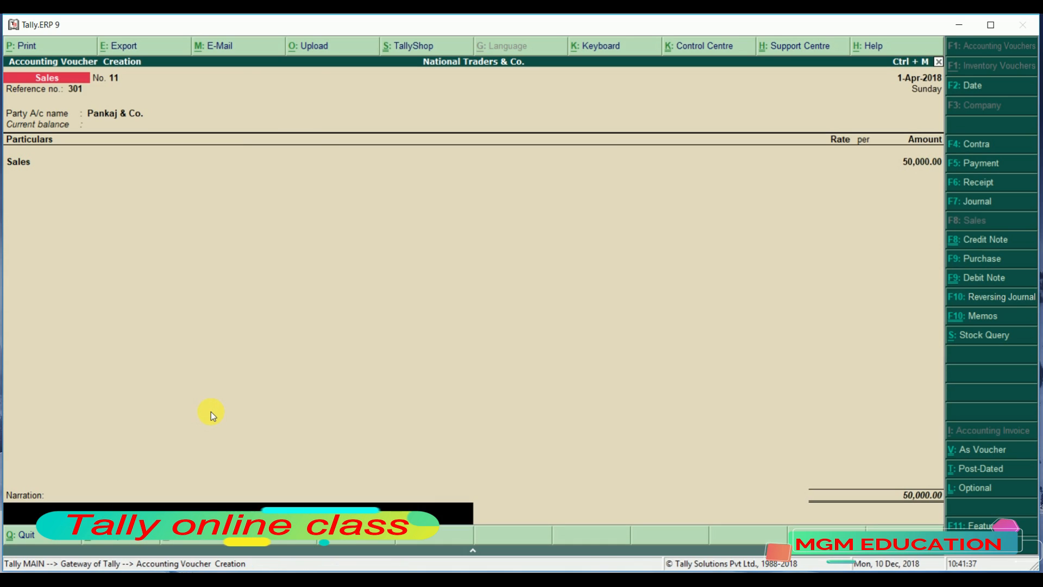
{"action": "key", "text": "Return"}
{"action": "key", "text": "Return"}
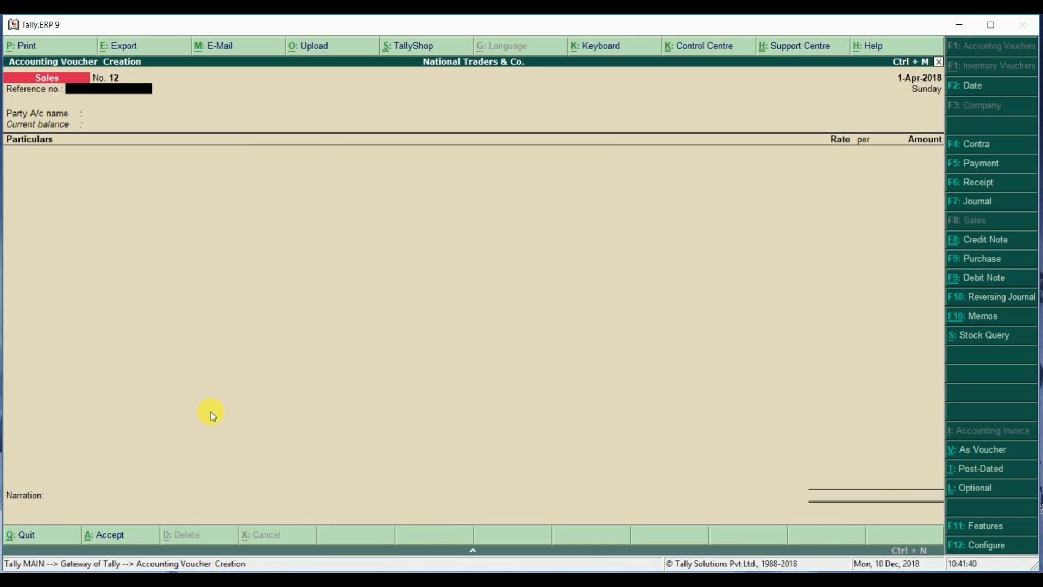
Leave voucher creation and open the Statements of Accounts reports
{"action": "key", "text": "Escape"}
{"action": "key", "text": "Return"}
{"action": "key", "text": "d"}
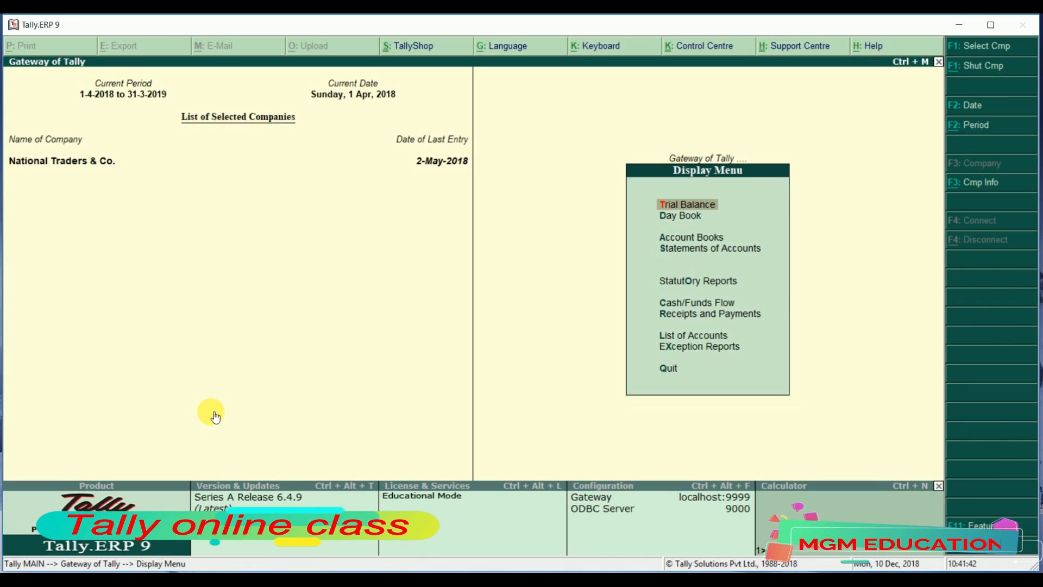
{"action": "key", "text": "Down"}
{"action": "key", "text": "Down"}
{"action": "key", "text": "Down"}
{"action": "key", "text": "Down"}
{"action": "key", "text": "Down"}
{"action": "key", "text": "Down"}
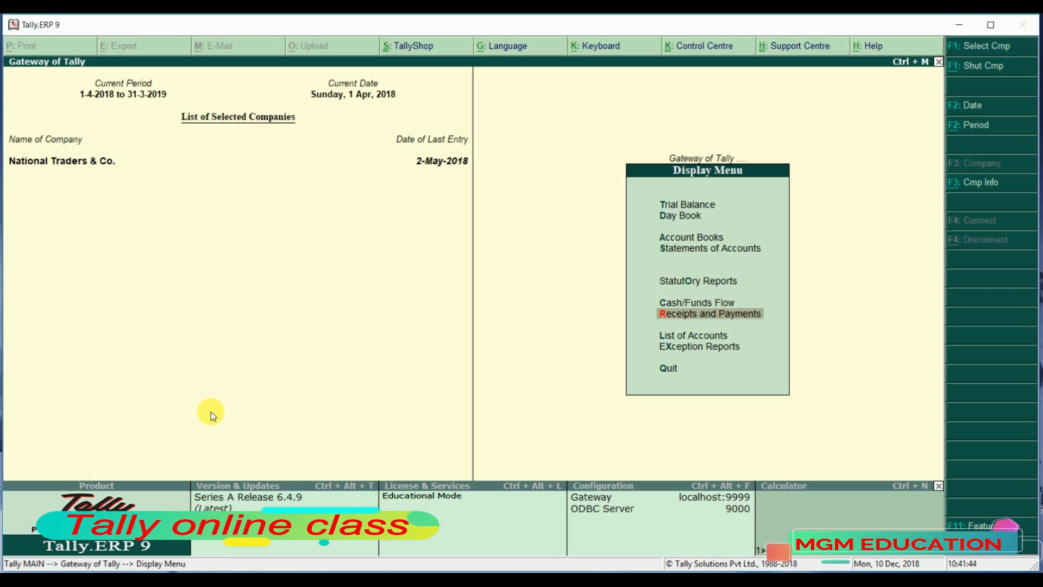
{"action": "key", "text": "Up"}
{"action": "key", "text": "Up"}
{"action": "key", "text": "Up"}
{"action": "key", "text": "Return"}
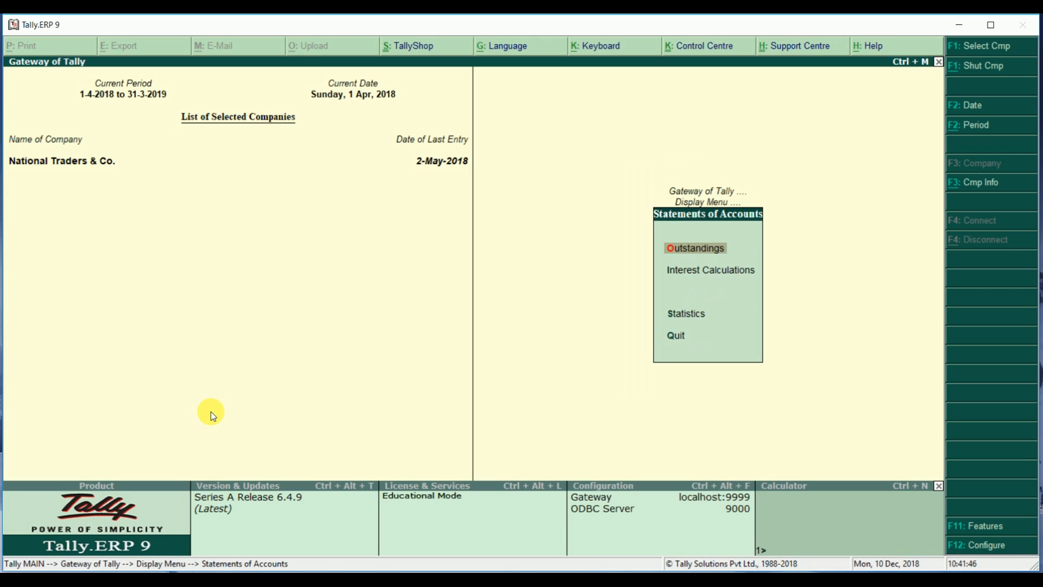
Open the ledger interest calculation report for Pankaj & Co. and show it in detailed form
{"action": "key", "text": "Down"}
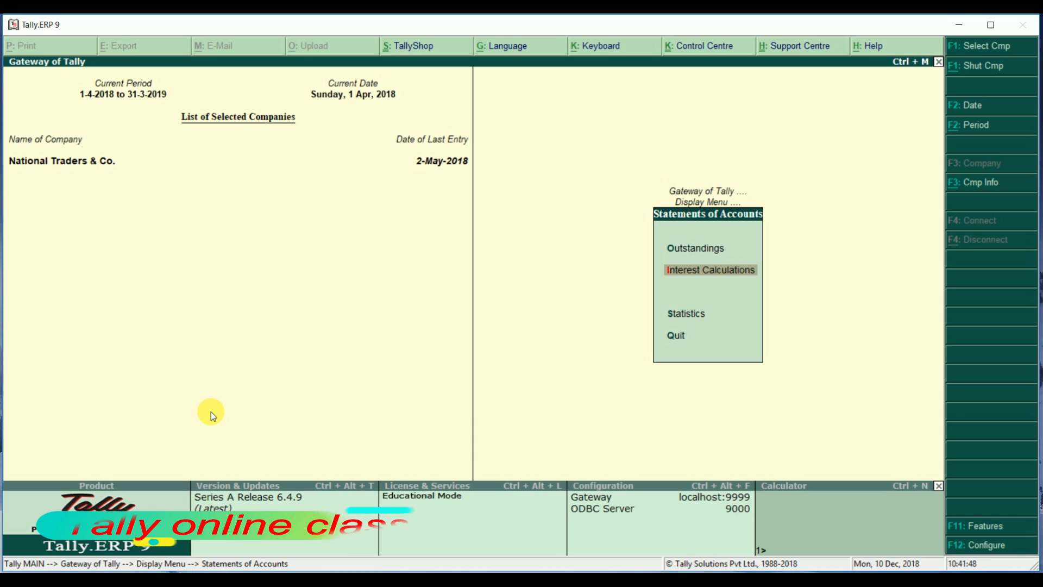
{"action": "key", "text": "Return"}
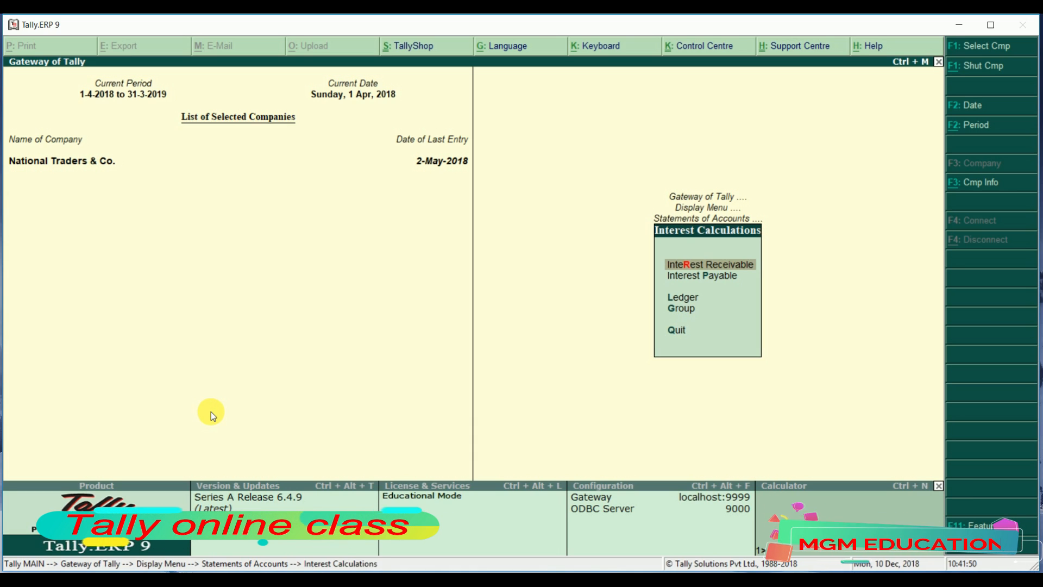
{"action": "key", "text": "Down"}
{"action": "key", "text": "Down"}
{"action": "key", "text": "Return"}
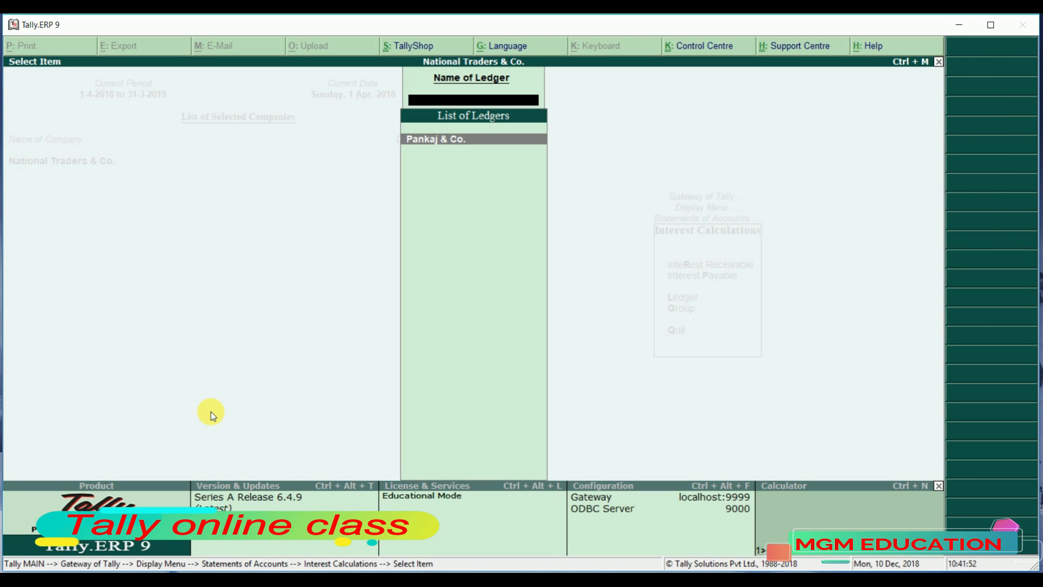
{"action": "key", "text": "Return"}
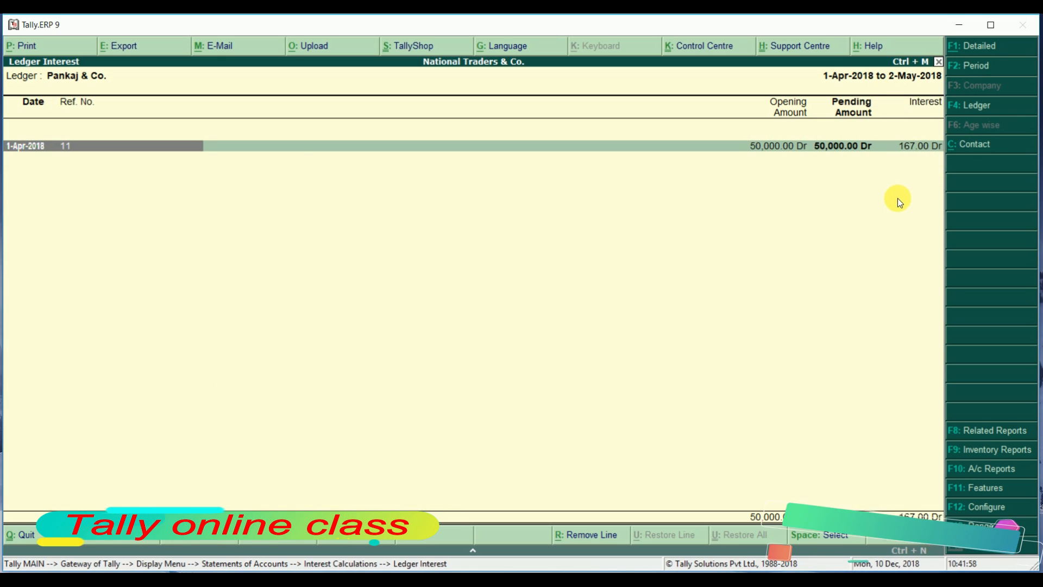
{"action": "key", "text": "alt+F1"}
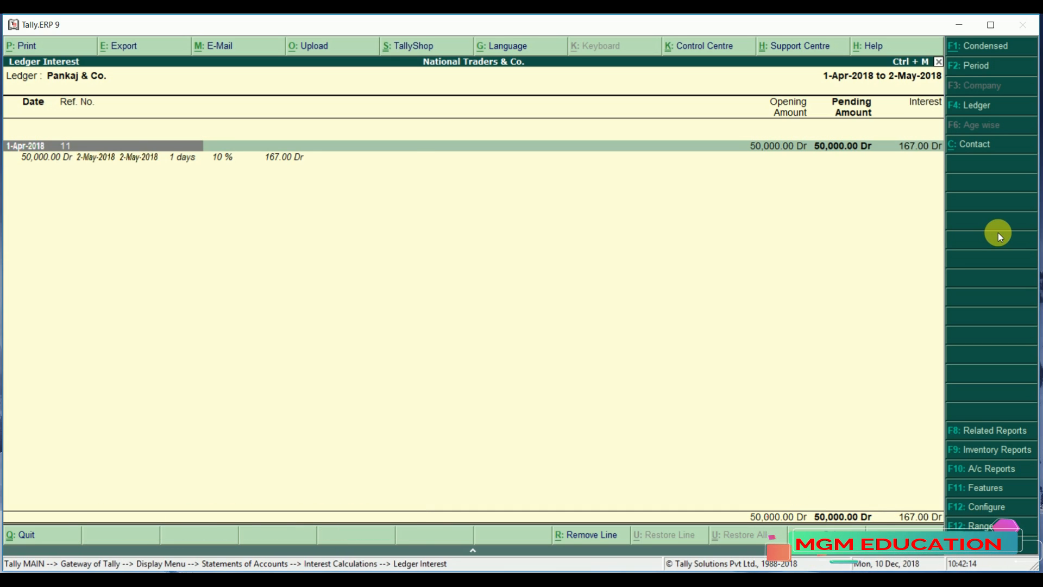
Change the ledger interest report's period to run from 1-5-2018 to 31-5
{"action": "key", "text": "F2"}
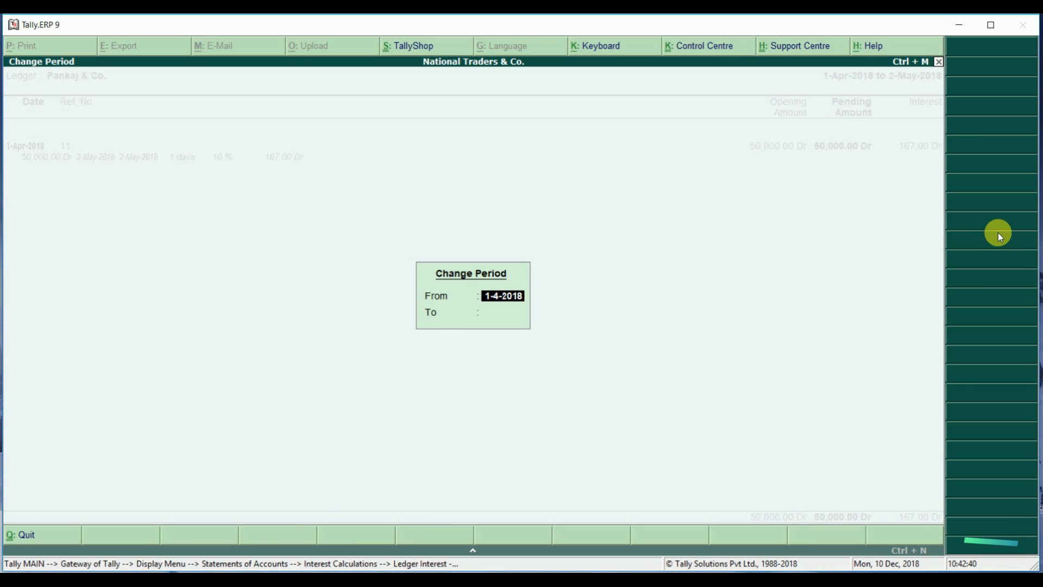
{"action": "type", "text": "-5"}
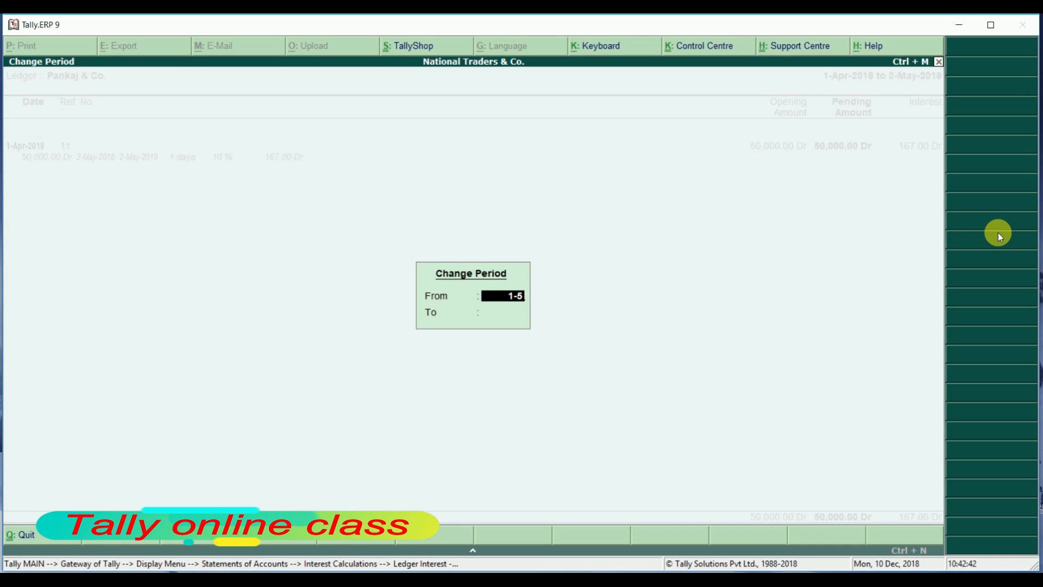
{"action": "key", "text": "Return"}
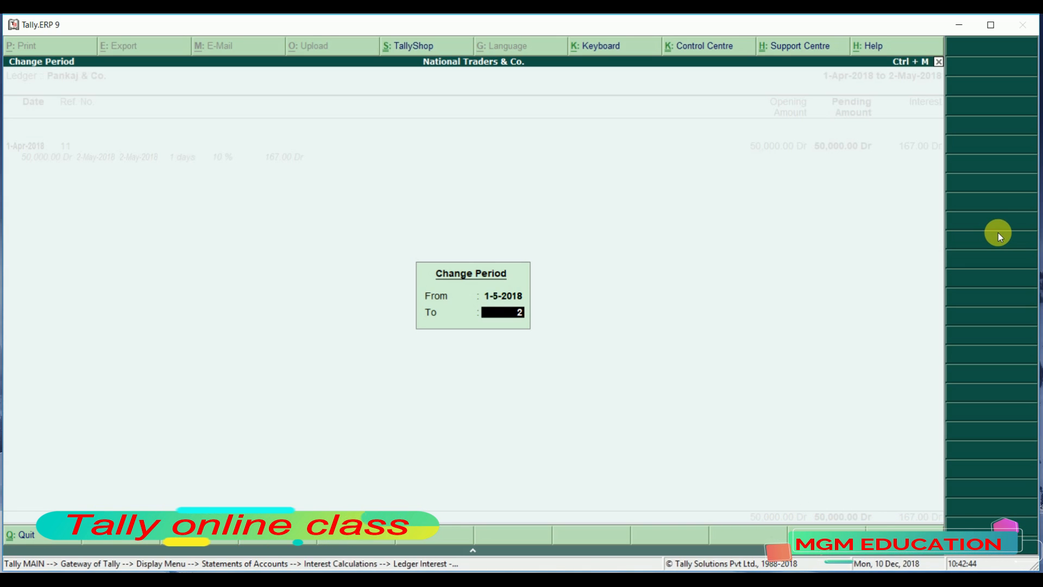
{"action": "type", "text": "20"}
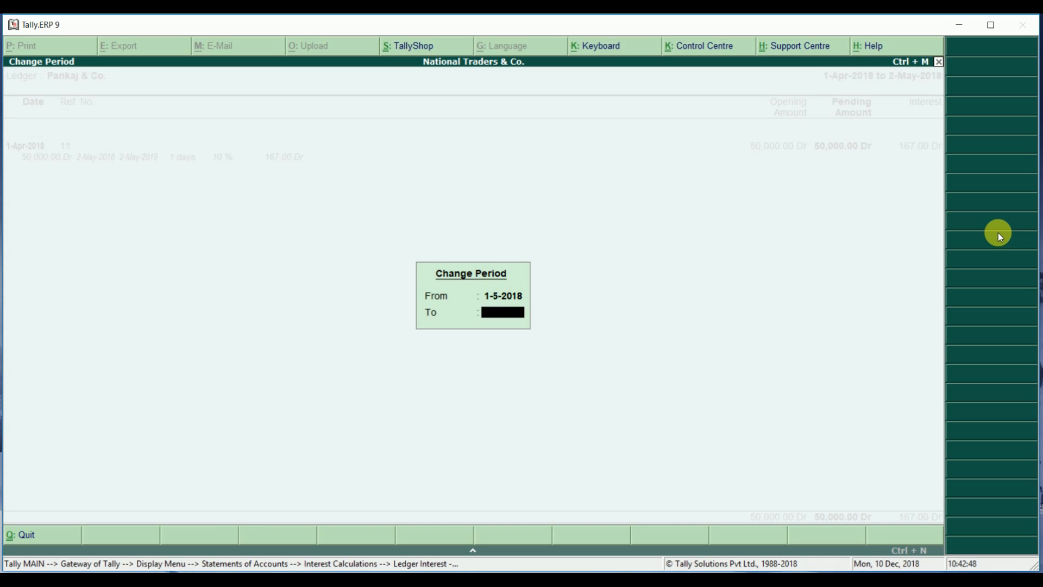
{"action": "type", "text": "31-5"}
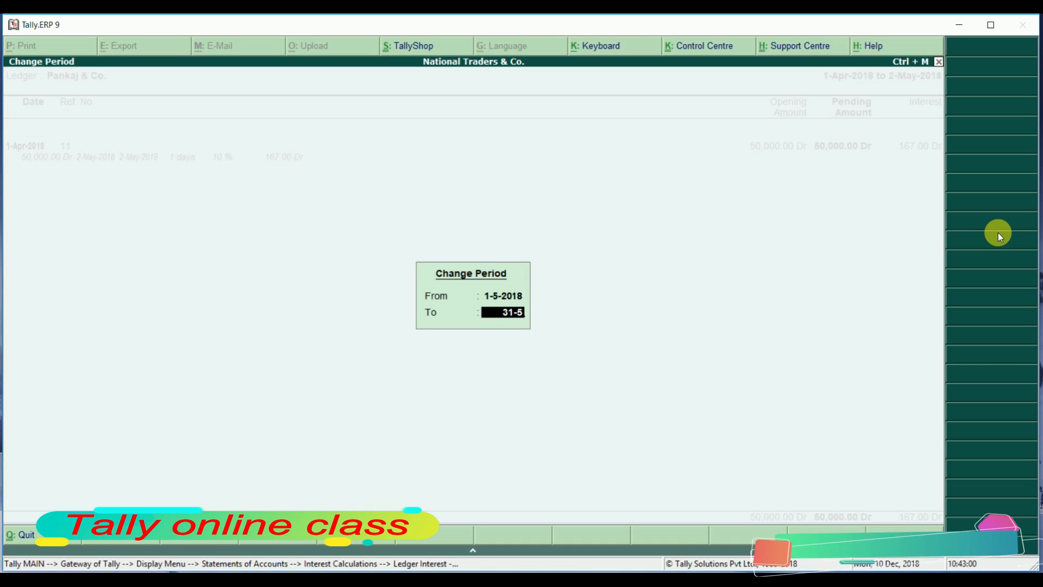
{"action": "key", "text": "Return"}
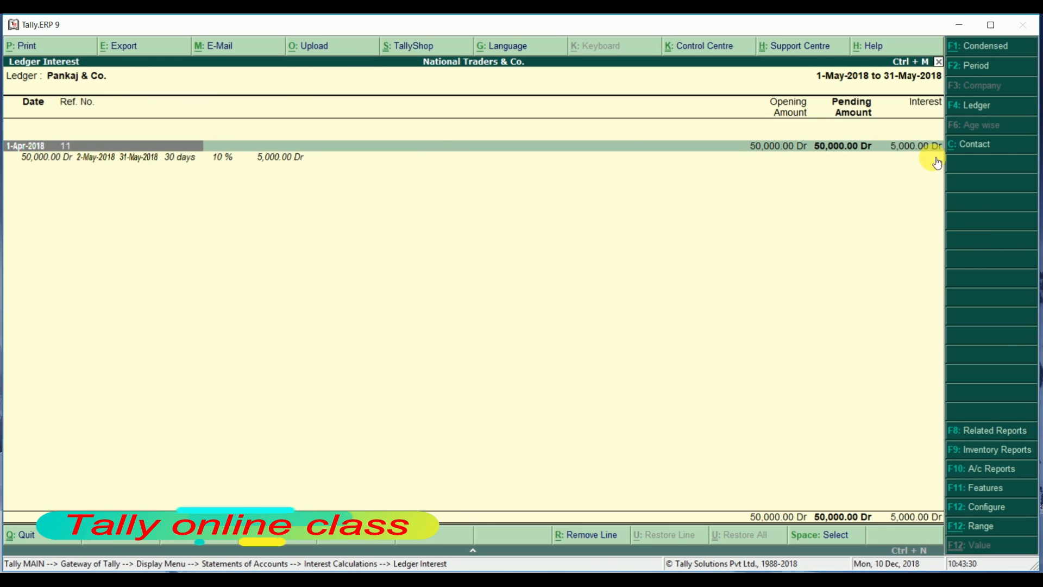
Leave the interest report and open the ledger vouchers of Pankaj & Co. from the Account Books
{"action": "key", "text": "Escape"}
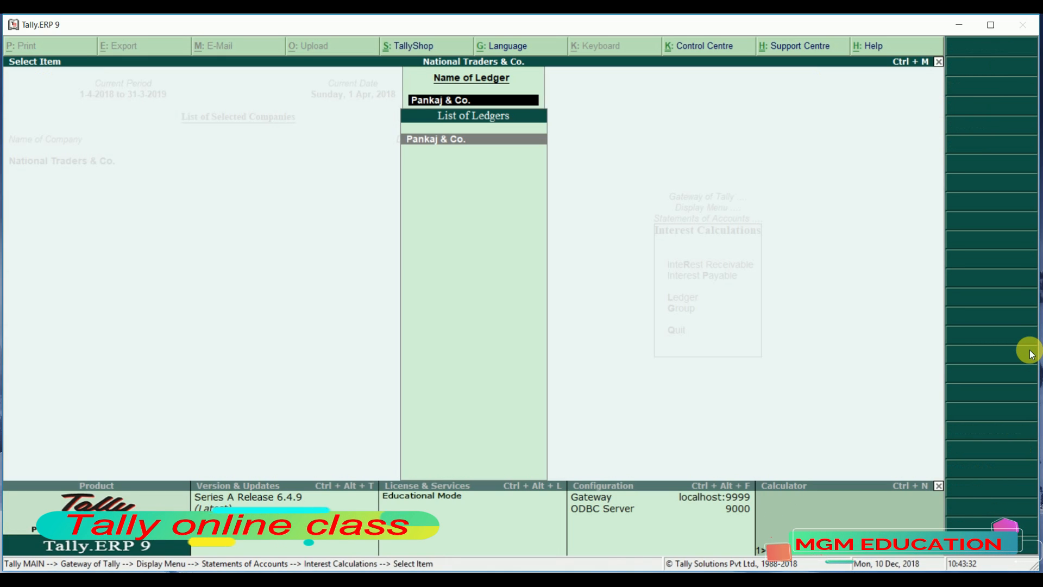
{"action": "key", "text": "Escape"}
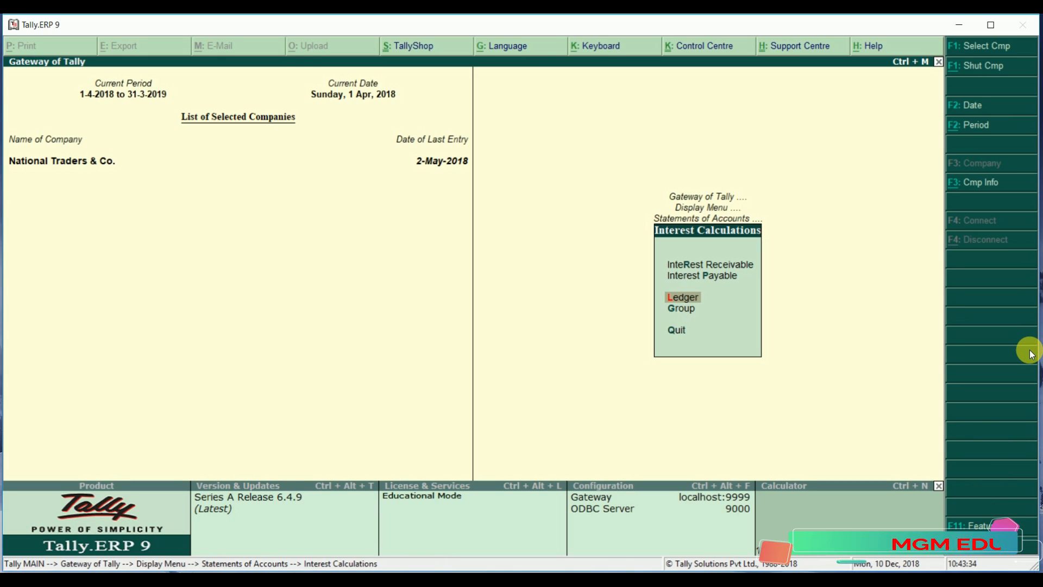
{"action": "key", "text": "Escape"}
{"action": "key", "text": "Escape"}
{"action": "key", "text": "Up"}
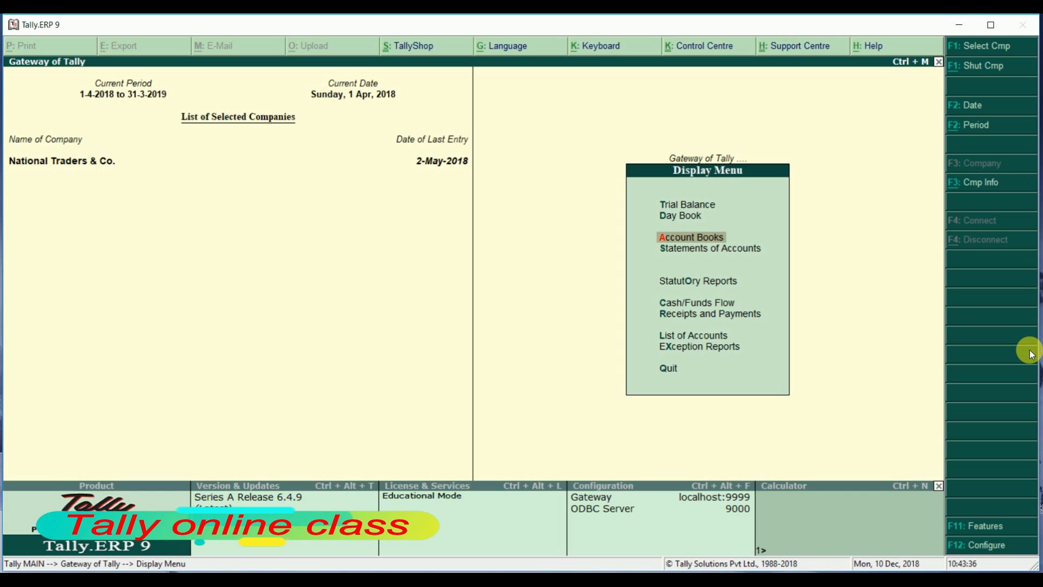
{"action": "key", "text": "Return"}
{"action": "key", "text": "Return"}
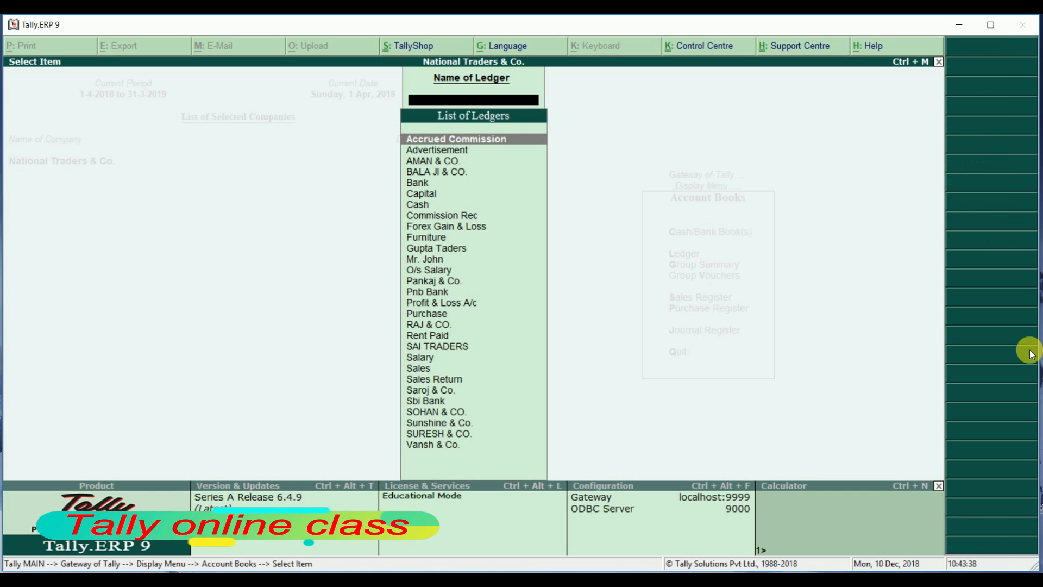
{"action": "type", "text": "P"}
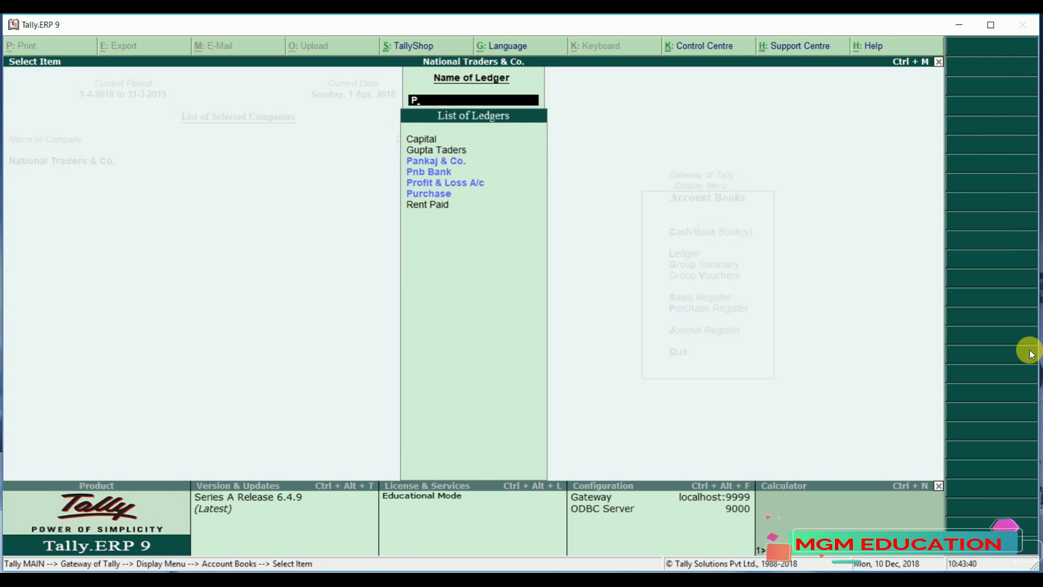
{"action": "key", "text": "Down"}
{"action": "key", "text": "Up"}
{"action": "key", "text": "Return"}
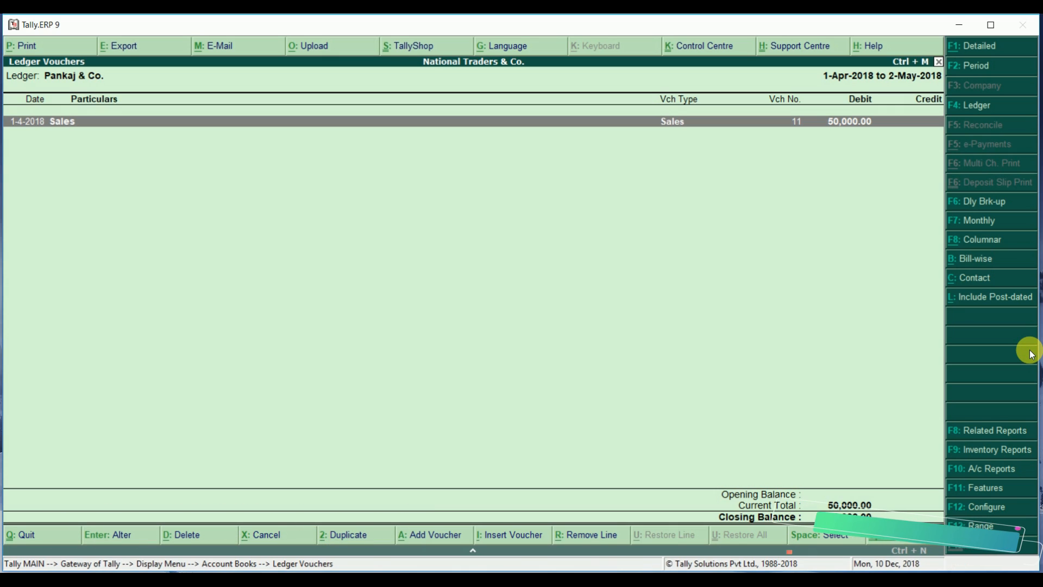
Leave the ledger vouchers report and start a new Debit Note voucher
{"action": "key", "text": "Escape"}
{"action": "key", "text": "Escape"}
{"action": "key", "text": "Escape"}
{"action": "key", "text": "Escape"}
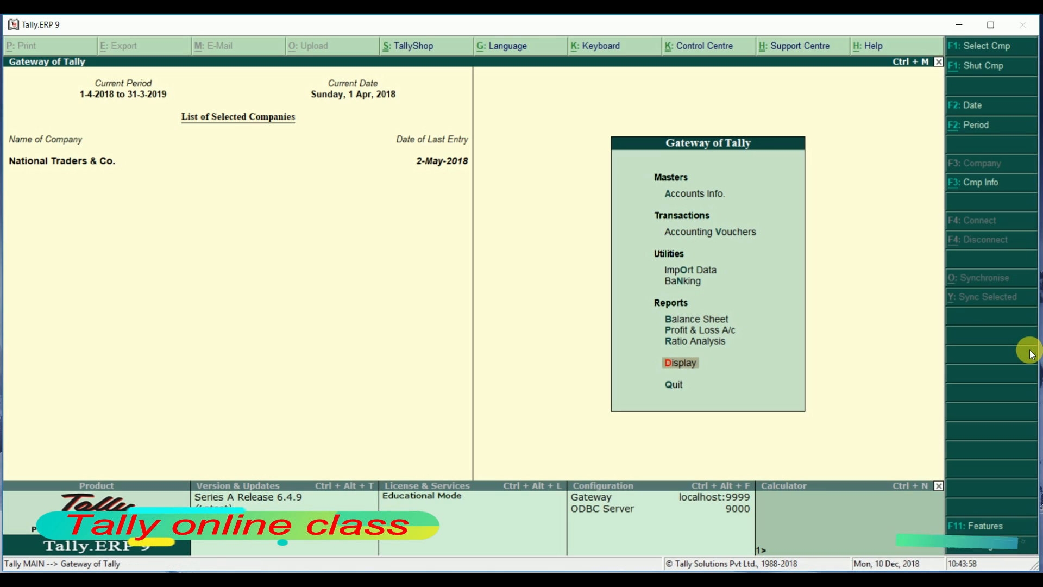
{"action": "key", "text": "Up"}
{"action": "key", "text": "Up"}
{"action": "key", "text": "Up"}
{"action": "key", "text": "Up"}
{"action": "key", "text": "Up"}
{"action": "key", "text": "Up"}
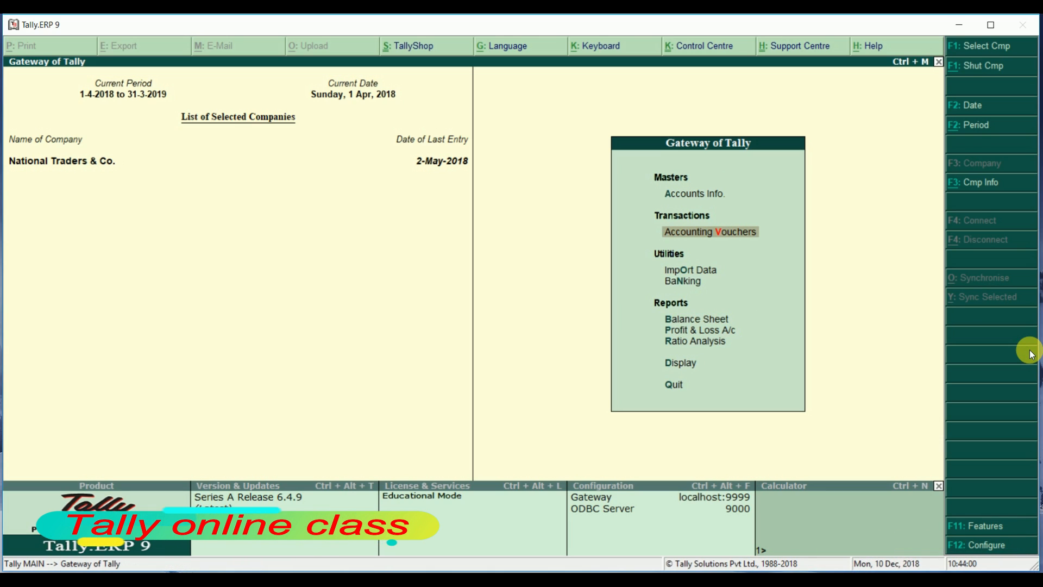
{"action": "key", "text": "Return"}
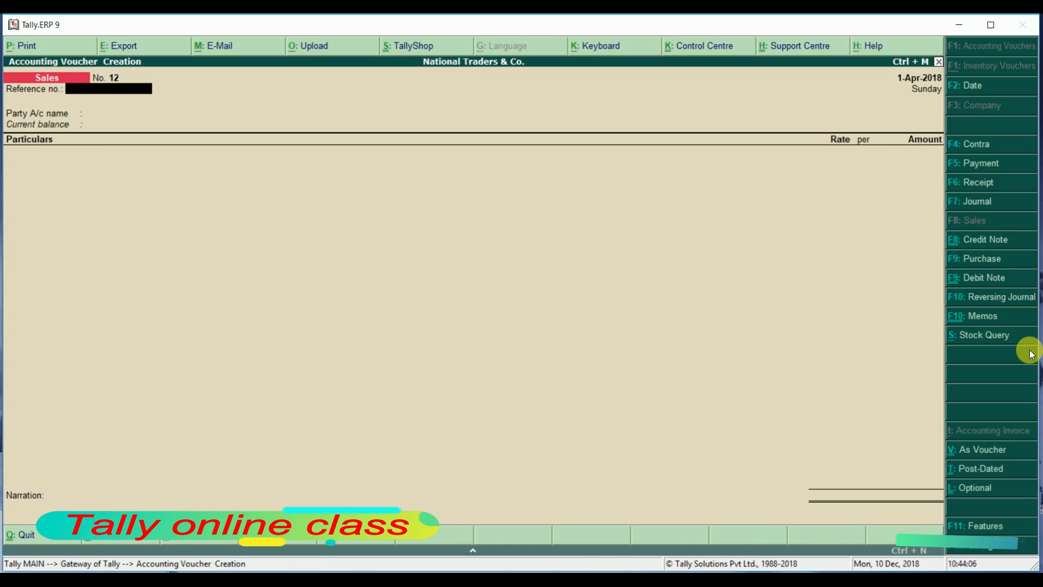
{"action": "left_click", "coordinate": [985, 281]}
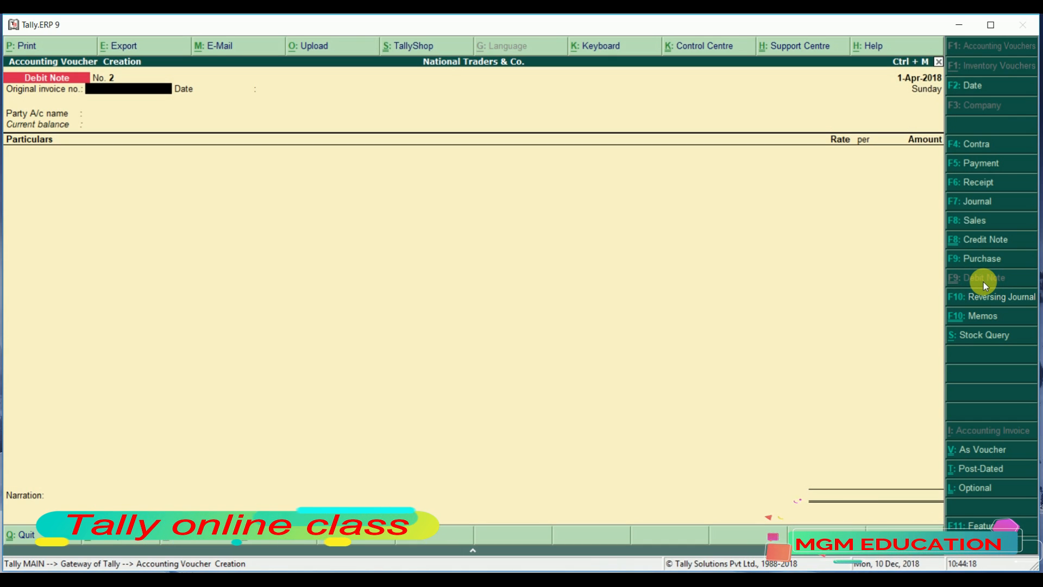
Enter original invoice number 101 dated 1-Apr-2018 and set the debit note's voucher date to 2-5
{"action": "type", "text": "101"}
{"action": "key", "text": "Return"}
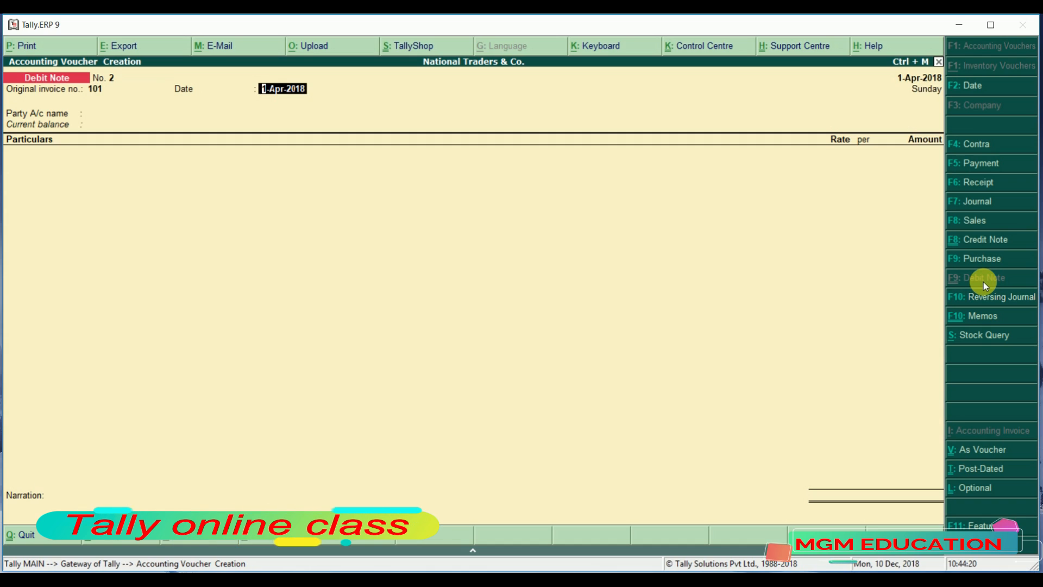
{"action": "key", "text": "Return"}
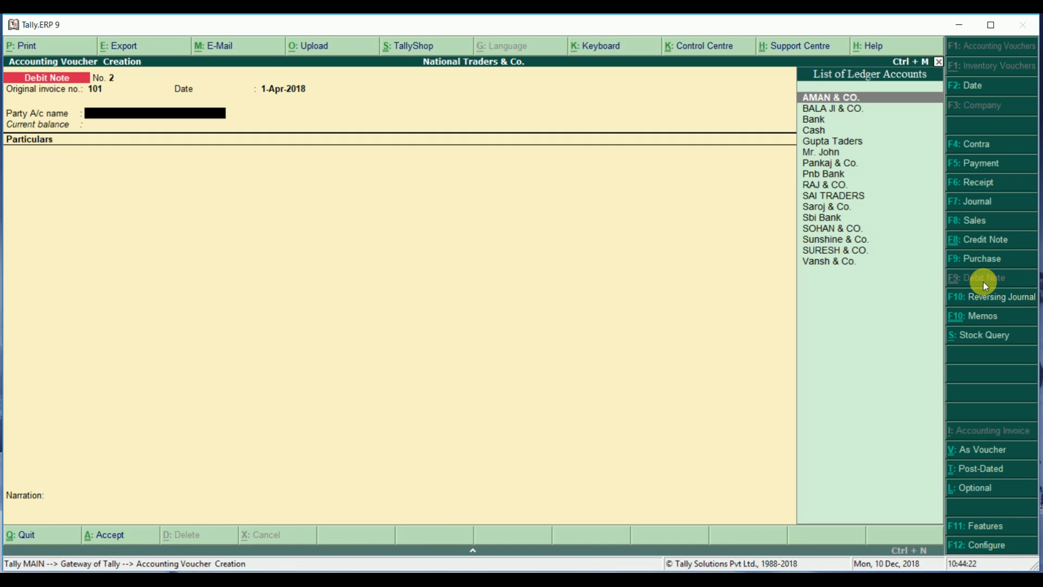
{"action": "key", "text": "F2"}
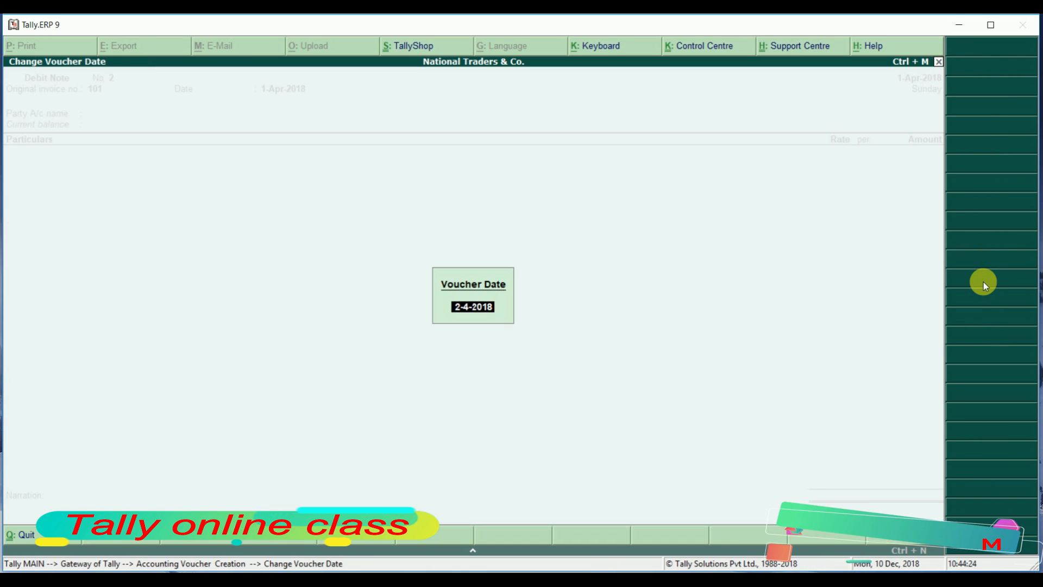
{"action": "type", "text": "2"}
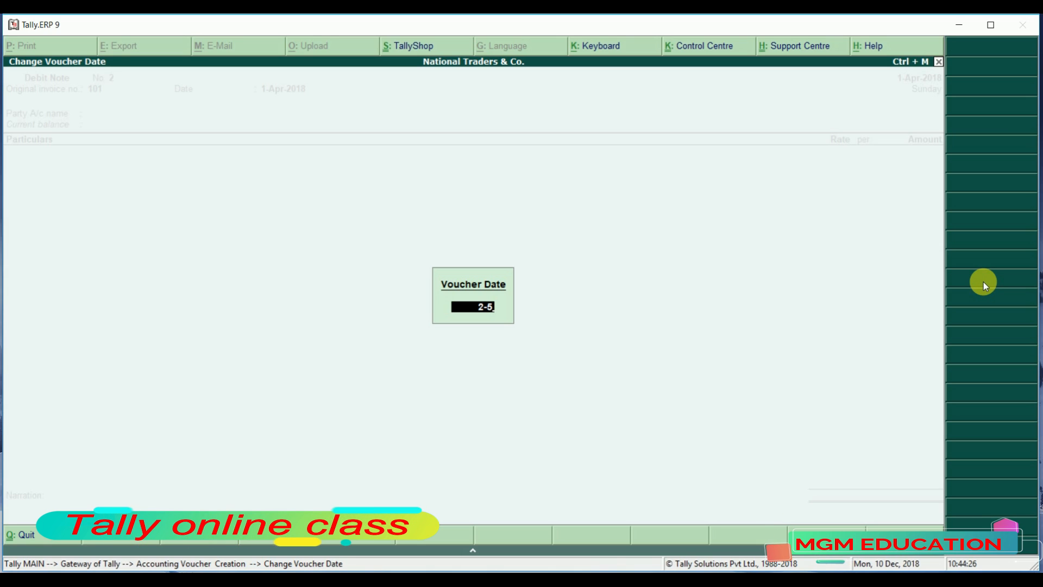
{"action": "type", "text": "-5"}
{"action": "key", "text": "Return"}
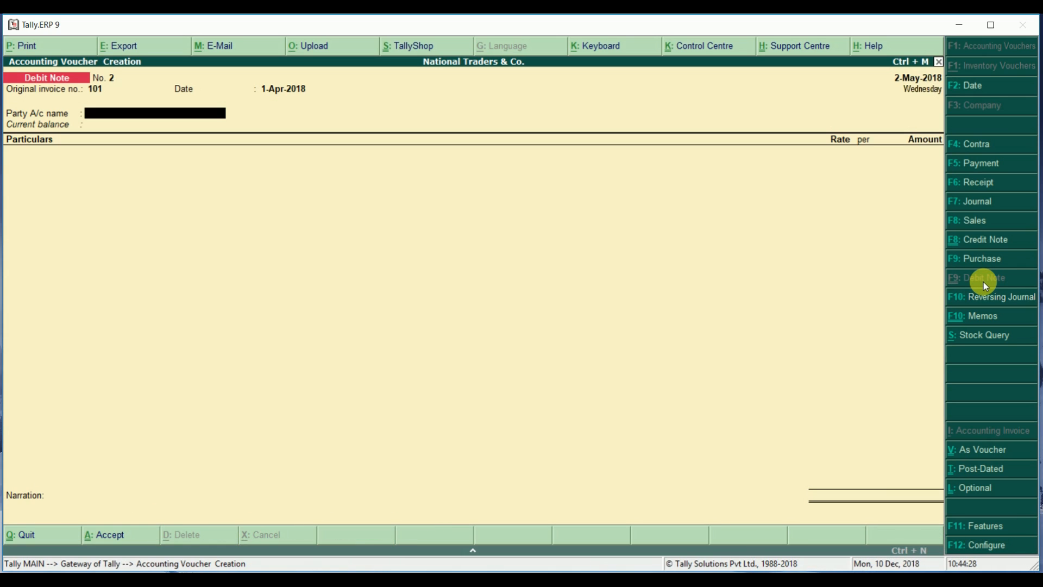
Select Pankaj & Co. as the debit note's party account and accept its party details
{"action": "type", "text": "P"}
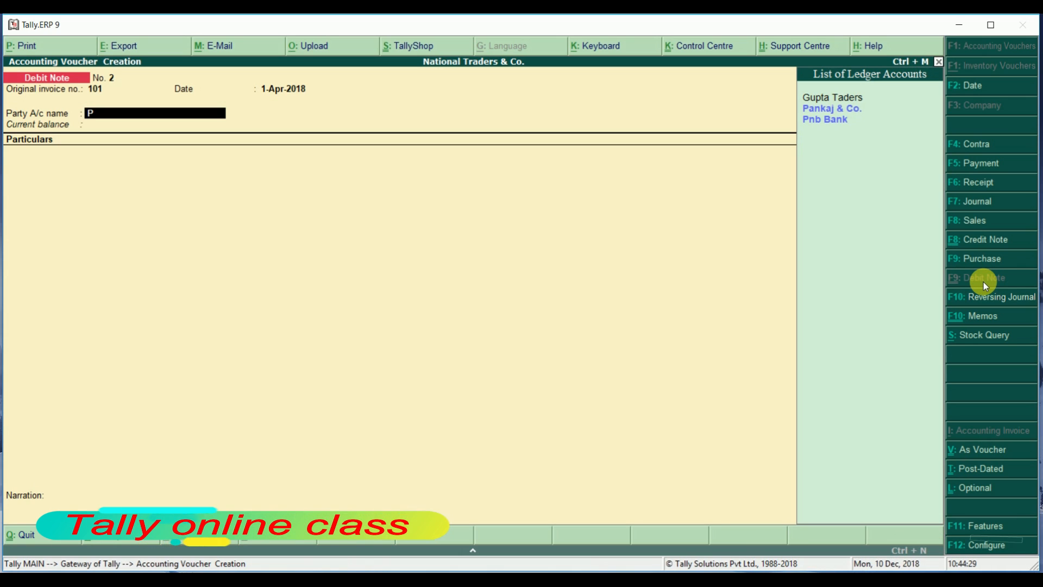
{"action": "key", "text": "Return"}
{"action": "key", "text": "Return"}
{"action": "key", "text": "Return"}
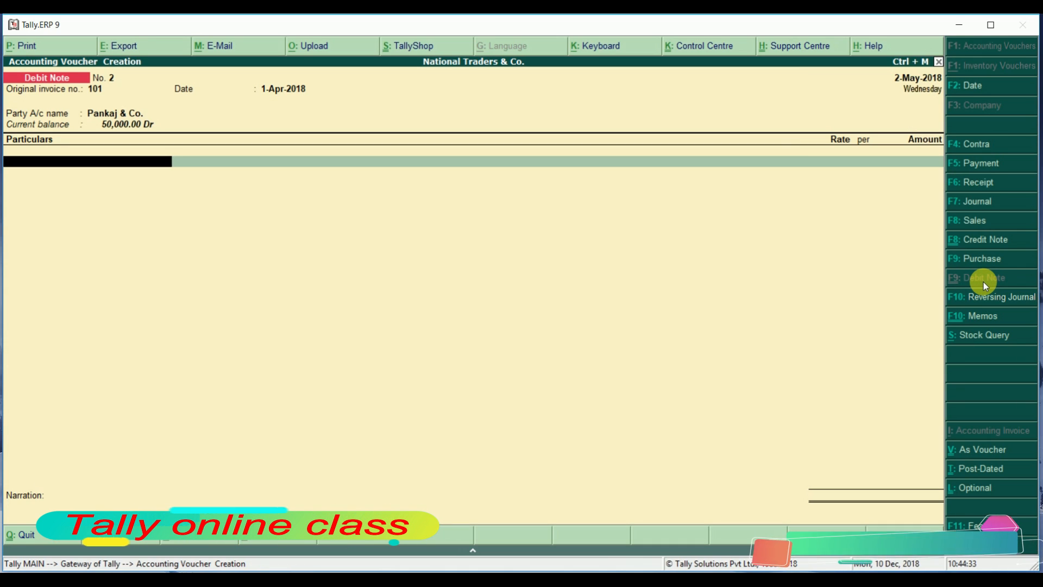
Start a new ledger named Int.Received from within the voucher and place it under Indirect Incomes
{"action": "key", "text": "alt+c"}
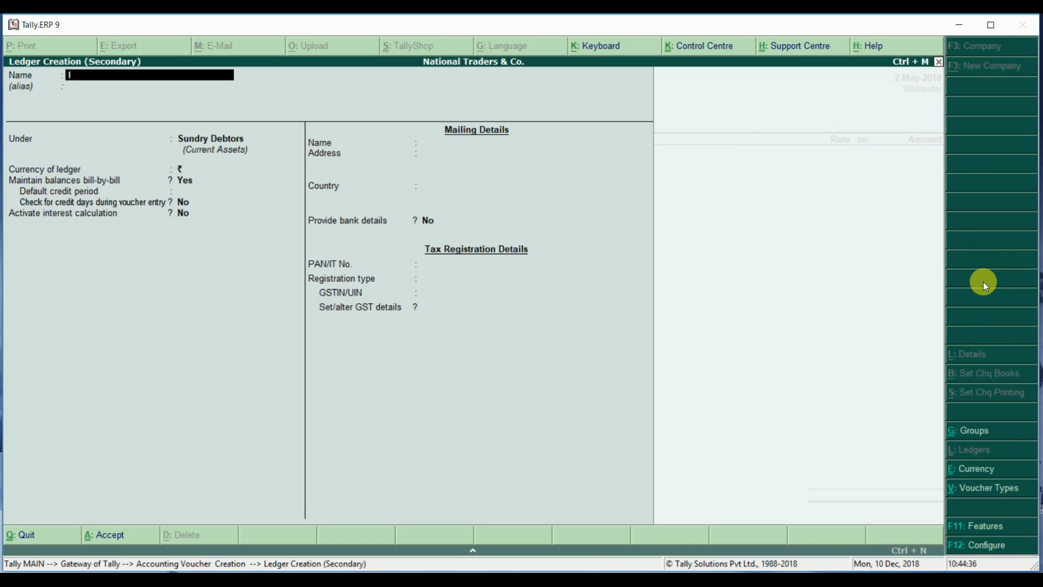
{"action": "type", "text": "Int.R"}
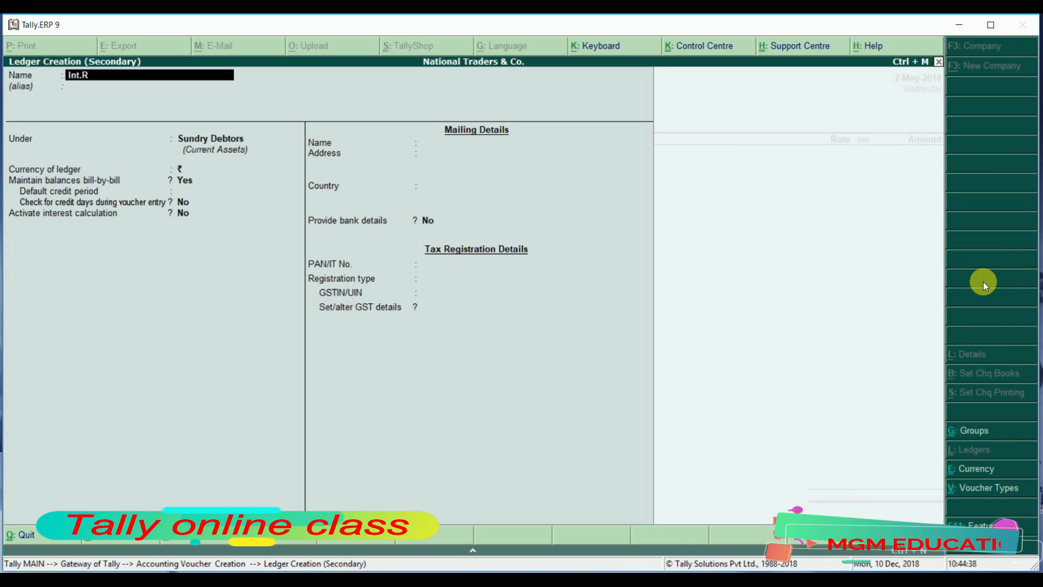
{"action": "type", "text": "eceived"}
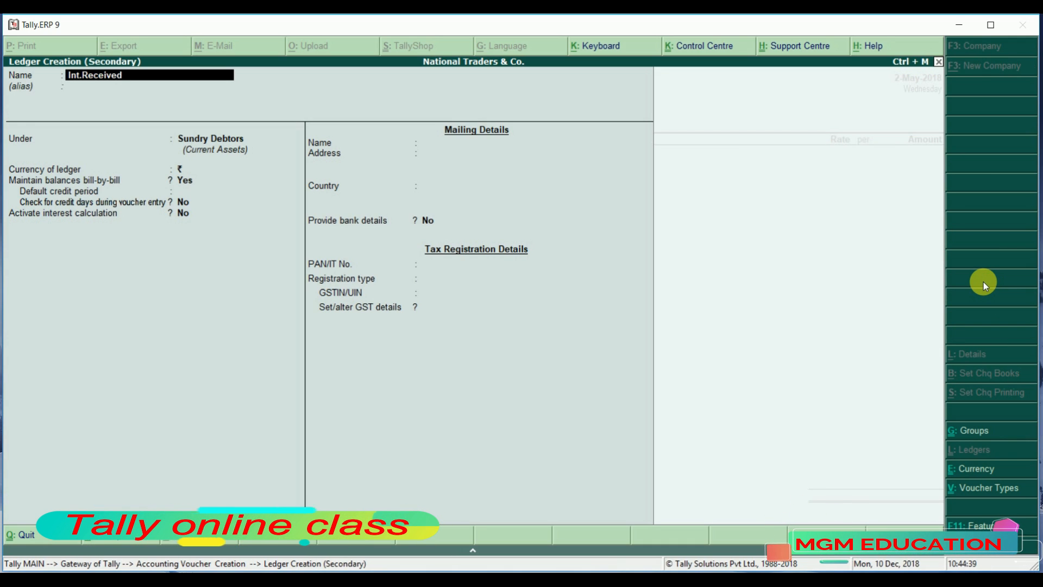
{"action": "key", "text": "Return"}
{"action": "key", "text": "Return"}
{"action": "type", "text": "I"}
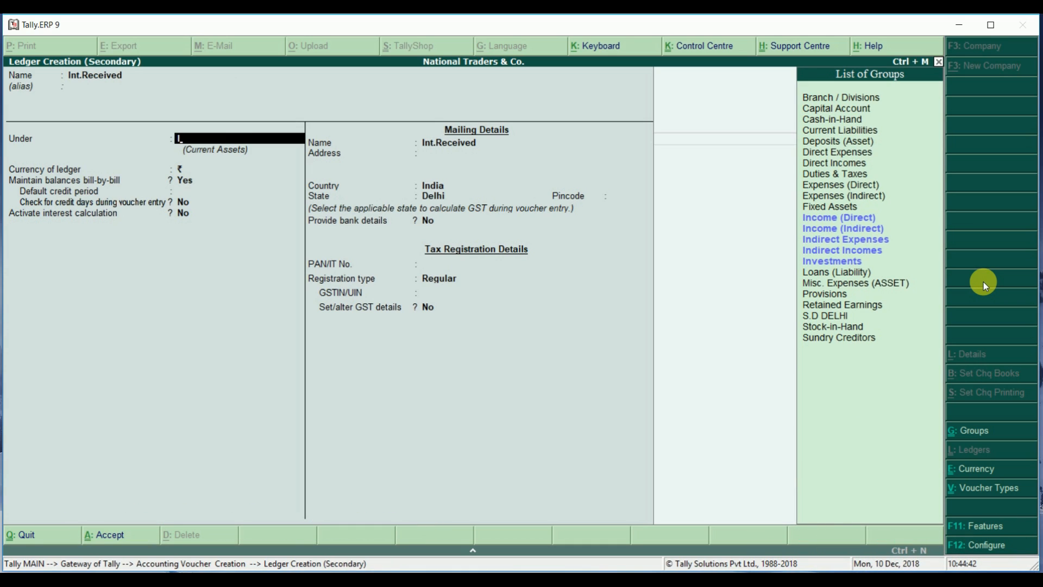
{"action": "key", "text": "Down"}
{"action": "key", "text": "Down"}
{"action": "key", "text": "Down"}
{"action": "key", "text": "Down"}
{"action": "key", "text": "Return"}
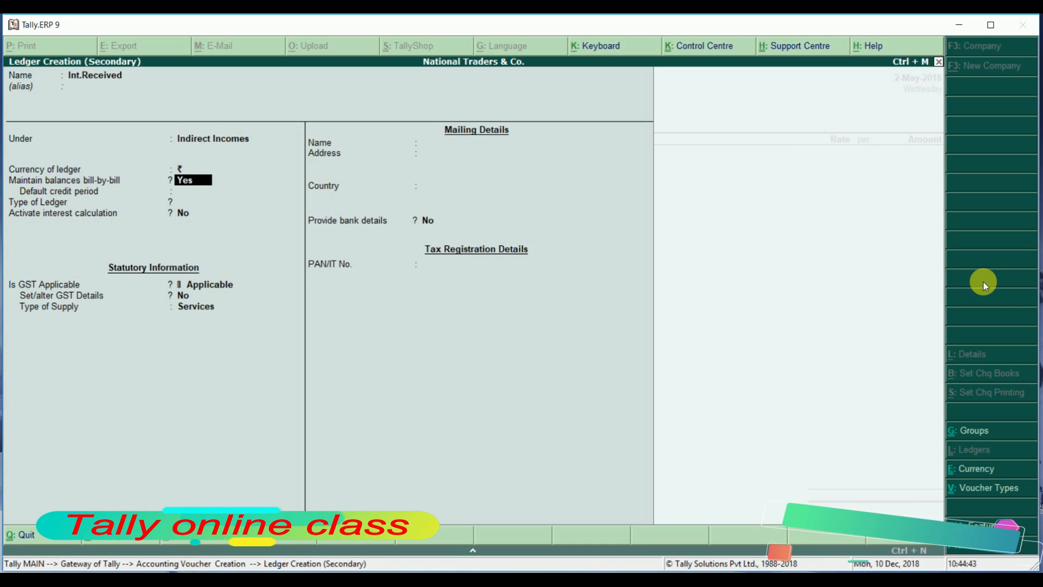
Keep the remaining Int.Received ledger defaults, with Type of Ledger as Not Applicable, and save the ledger
{"action": "key", "text": "Return"}
{"action": "key", "text": "Return"}
{"action": "key", "text": "Return"}
{"action": "key", "text": "Return"}
{"action": "key", "text": "Return"}
{"action": "key", "text": "Return"}
{"action": "key", "text": "Return"}
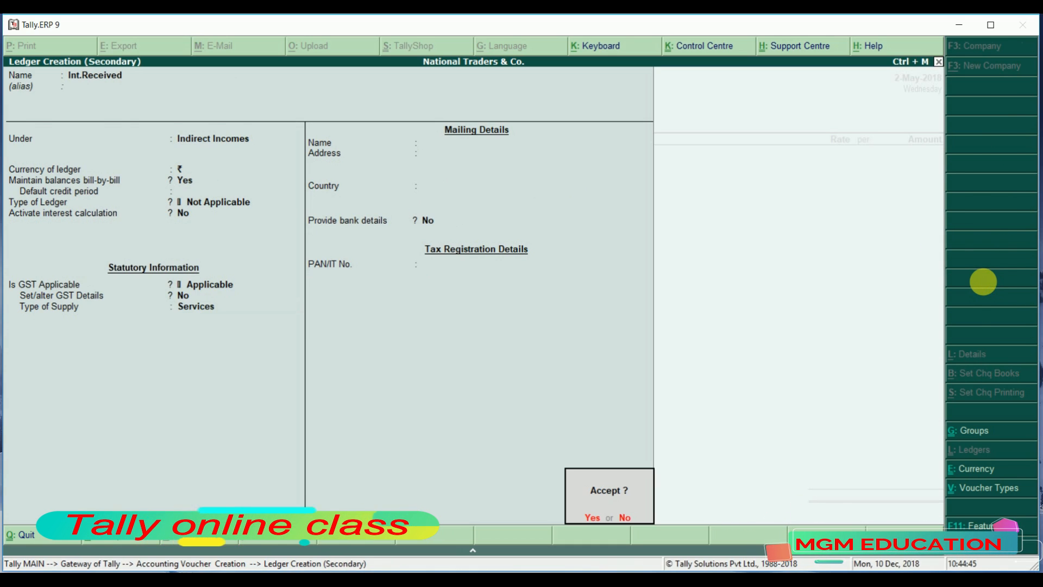
{"action": "key", "text": "Return"}
Enter 5000 as the Int.Received amount and proceed to the bill-wise details for Pankaj & Co
{"action": "type", "text": "5000"}
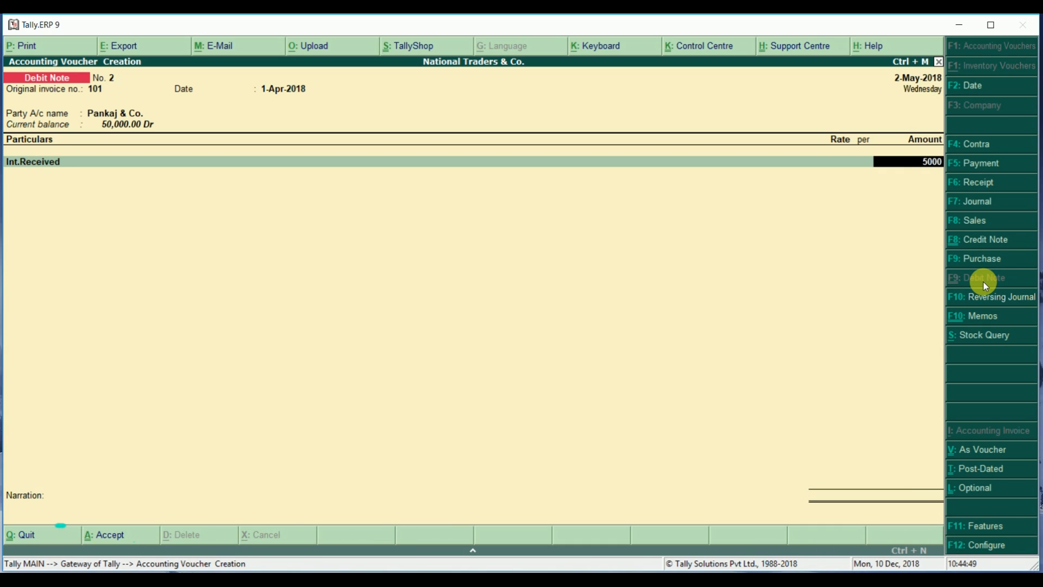
{"action": "key", "text": "Return"}
{"action": "key", "text": "Return"}
{"action": "key", "text": "Return"}
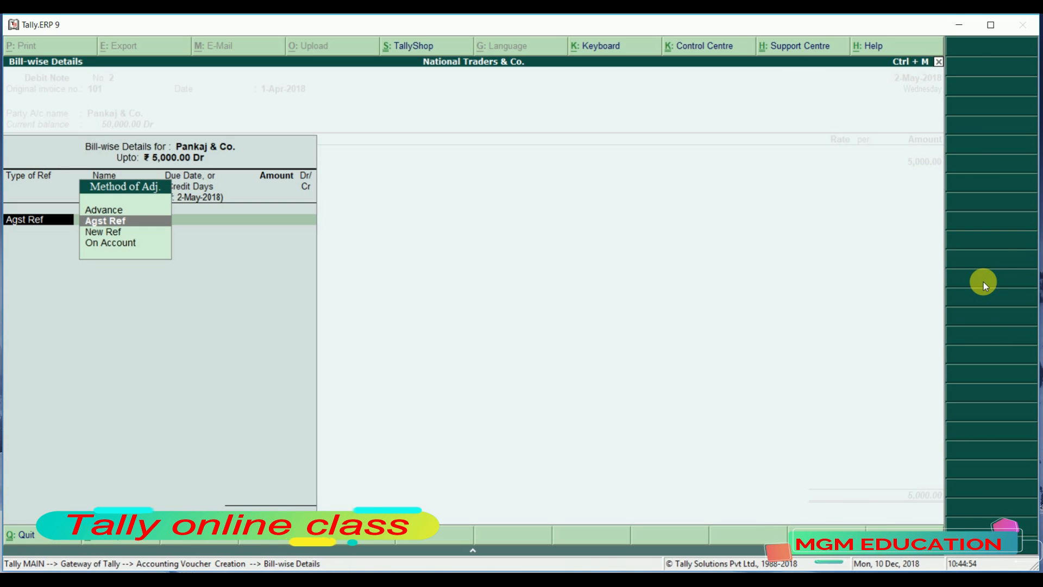
Allocate 50,000 Cr to Pankaj & Co.'s pending bill 11 as an Agst Ref in the bill-wise details
{"action": "key", "text": "Return"}
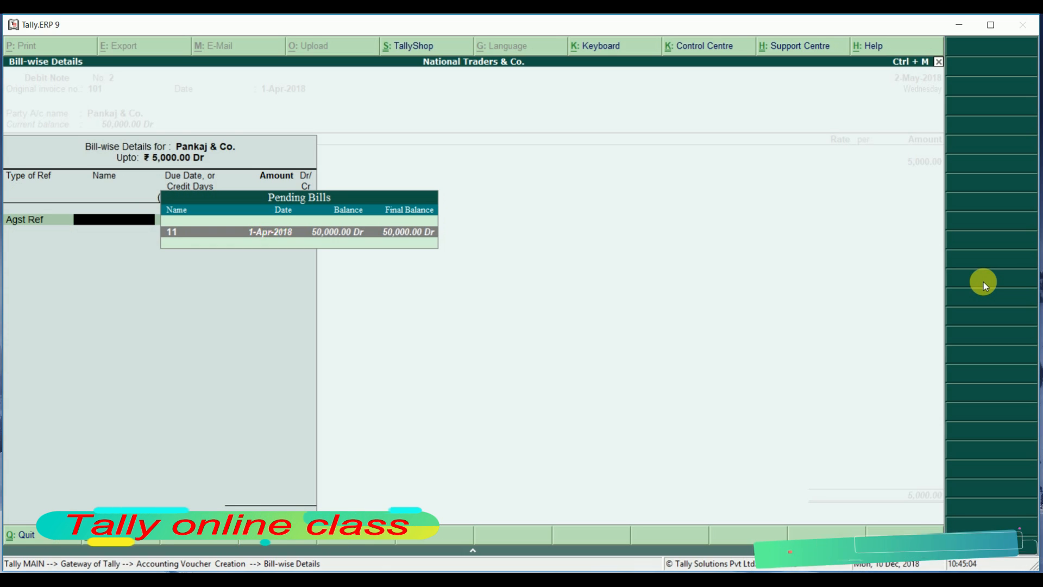
{"action": "key", "text": "Return"}
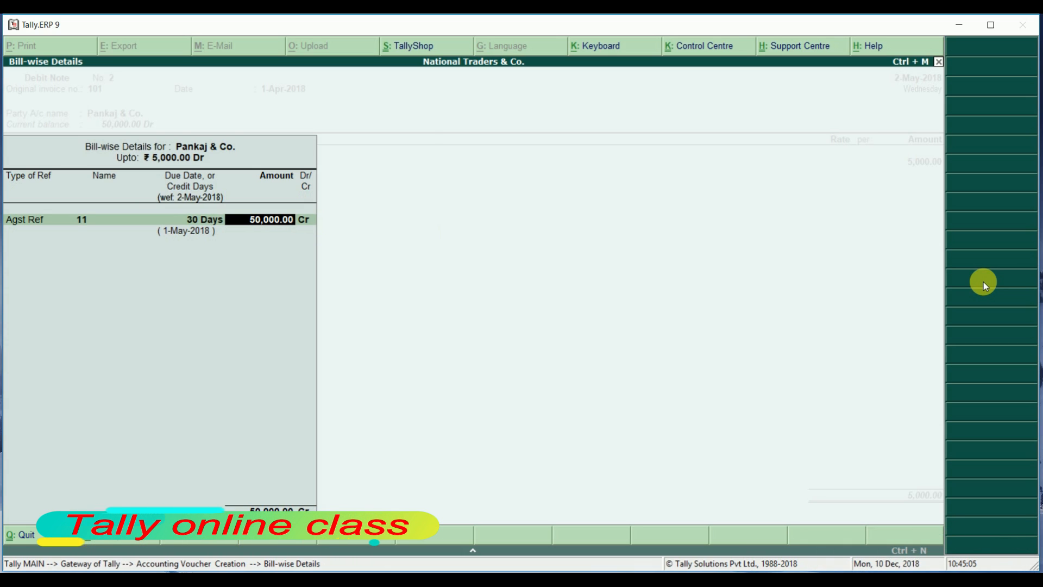
{"action": "key", "text": "Return"}
{"action": "key", "text": "Return"}
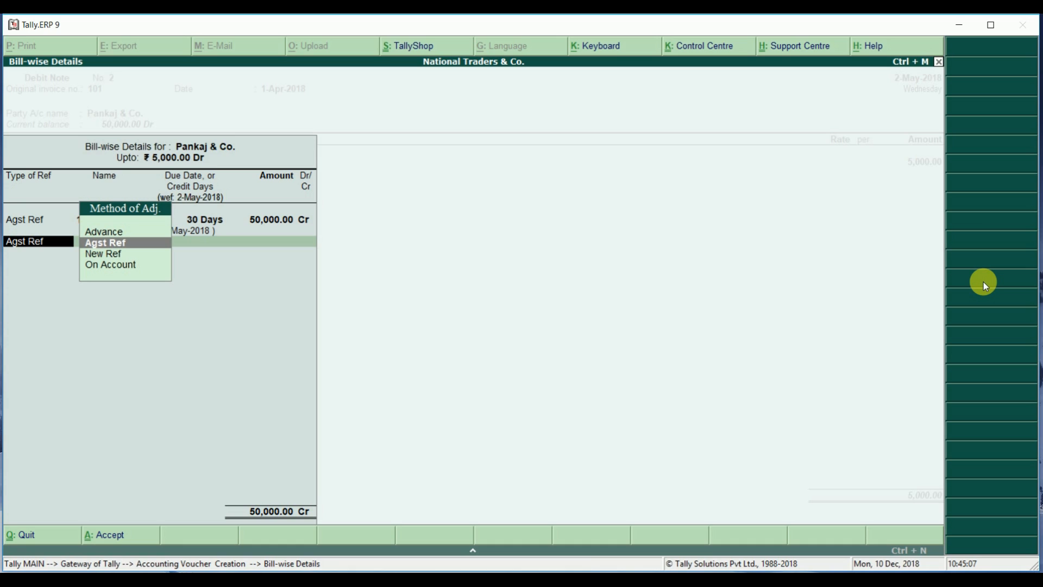
Add New Ref 2 for Pankaj & Co. with 30 days' credit and an amount of 55,000 Dr
{"action": "key", "text": "Down"}
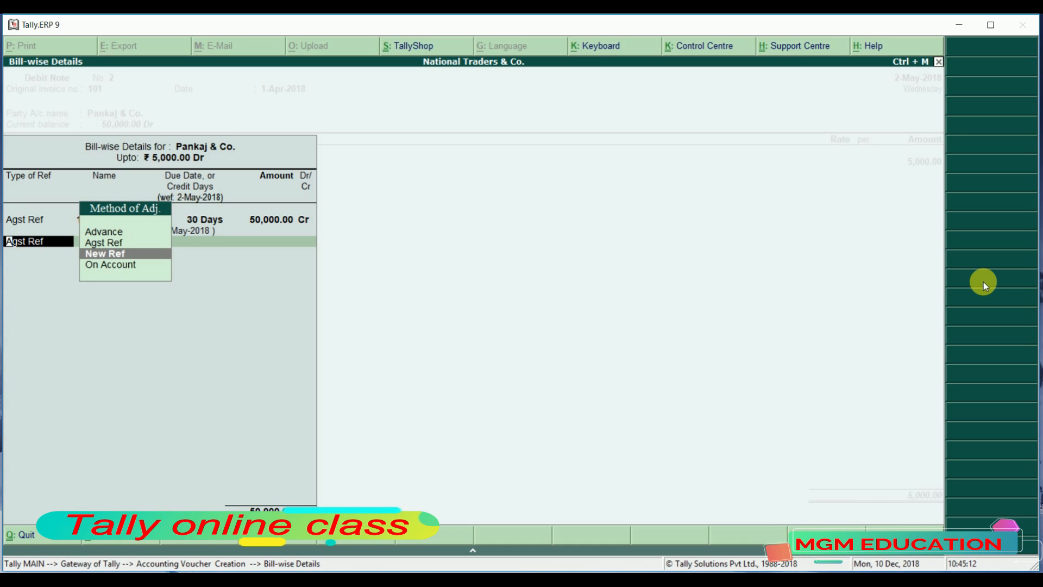
{"action": "key", "text": "Return"}
{"action": "key", "text": "Return"}
{"action": "key", "text": "Return"}
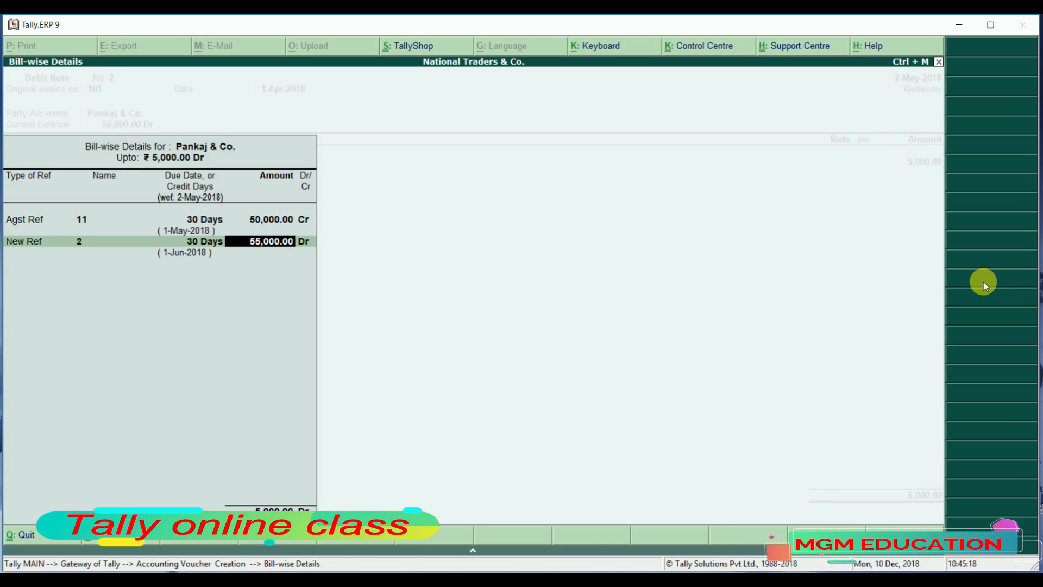
{"action": "key", "text": "Return"}
{"action": "key", "text": "Return"}
Accept the new reference's interest parameters with applicability Always, leave the narration blank and save the debit note
{"action": "key", "text": "Return"}
{"action": "key", "text": "Return"}
{"action": "key", "text": "Return"}
{"action": "key", "text": "Return"}
{"action": "key", "text": "Return"}
{"action": "key", "text": "Return"}
{"action": "key", "text": "Return"}
{"action": "key", "text": "Return"}
{"action": "key", "text": "Return"}
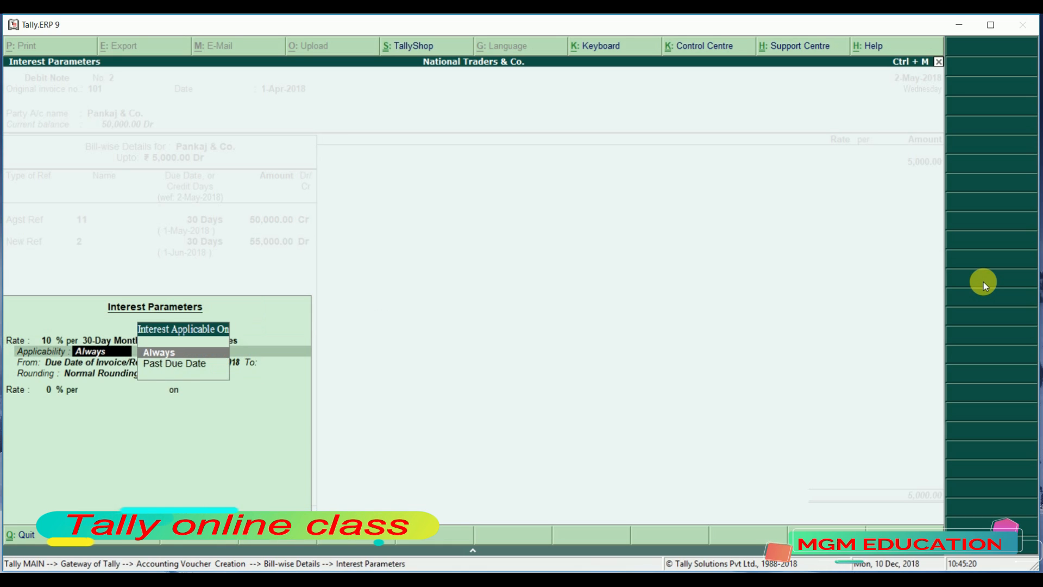
{"action": "key", "text": "Return"}
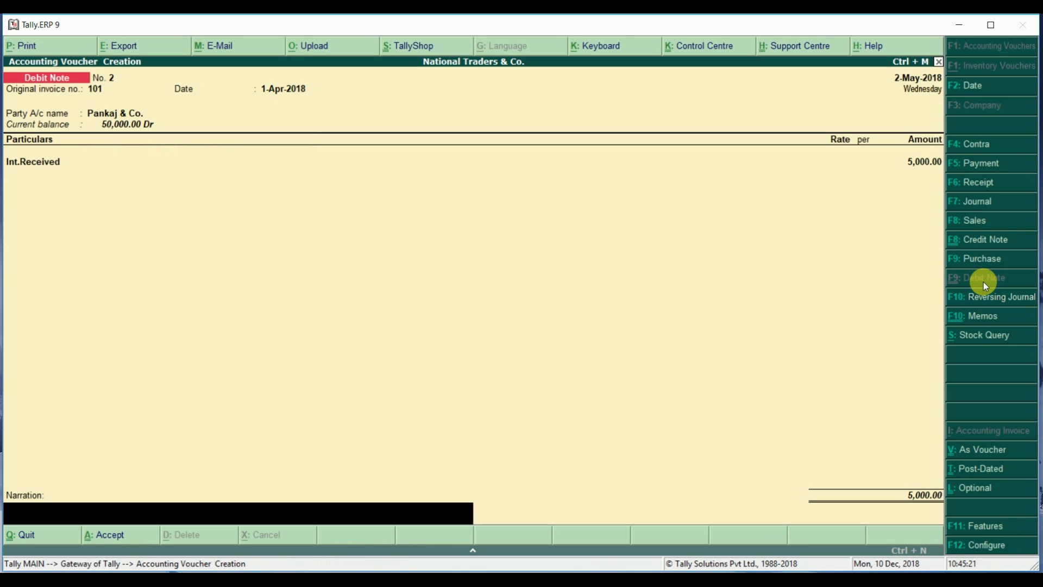
{"action": "key", "text": "Return"}
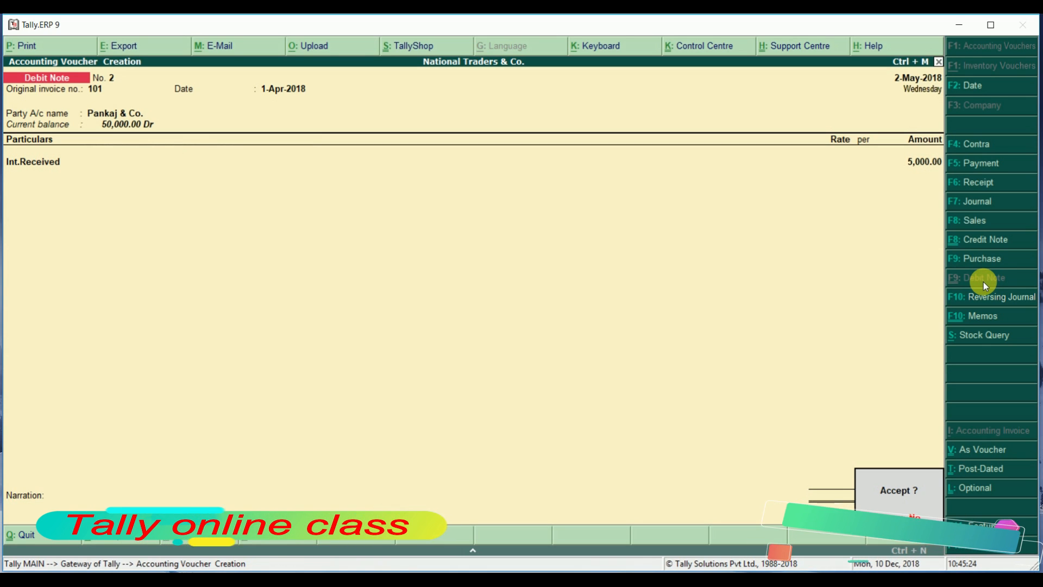
{"action": "key", "text": "Return"}
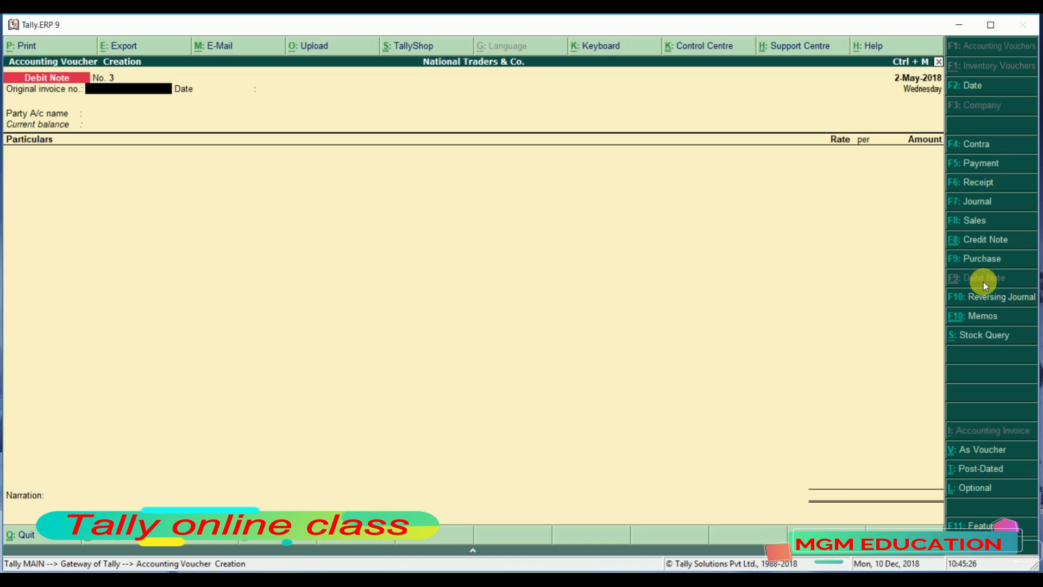
Leave debit note entry and go to the display reports
{"action": "key", "text": "Escape"}
{"action": "key", "text": "Return"}
{"action": "key", "text": "Down"}
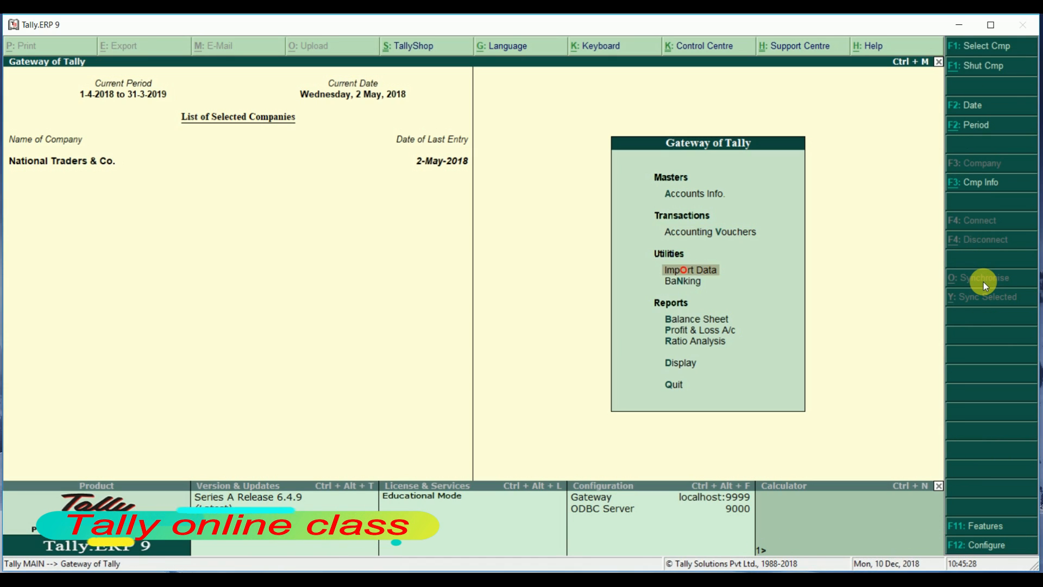
{"action": "key", "text": "Down"}
{"action": "key", "text": "Down"}
{"action": "key", "text": "Down"}
{"action": "key", "text": "Down"}
{"action": "key", "text": "Down"}
{"action": "key", "text": "Return"}
Open the Pankaj & Co. ledger report from the account books to check the interest entry
{"action": "key", "text": "Down"}
{"action": "key", "text": "Down"}
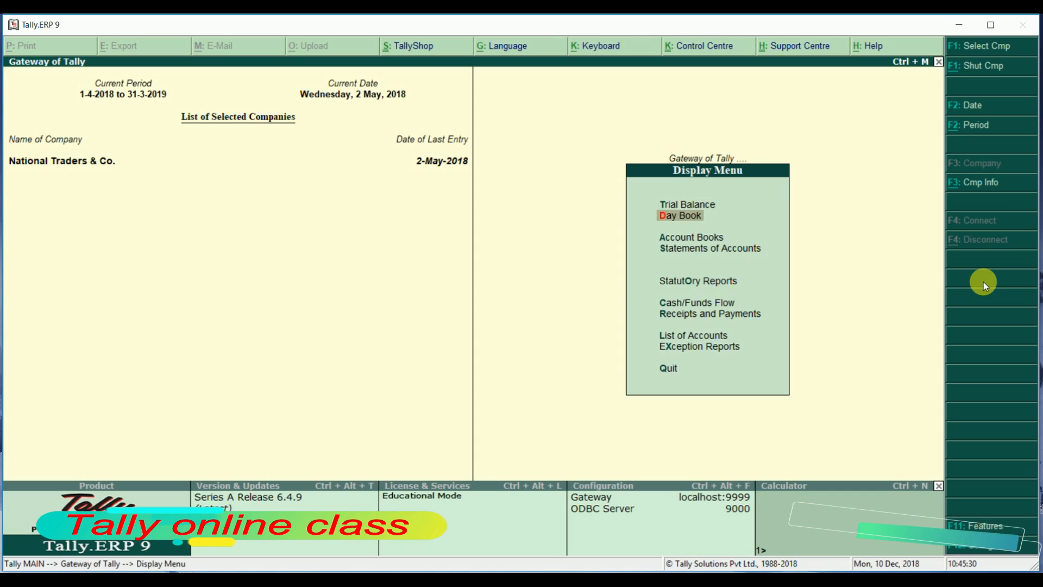
{"action": "key", "text": "Return"}
{"action": "key", "text": "Down"}
{"action": "key", "text": "Return"}
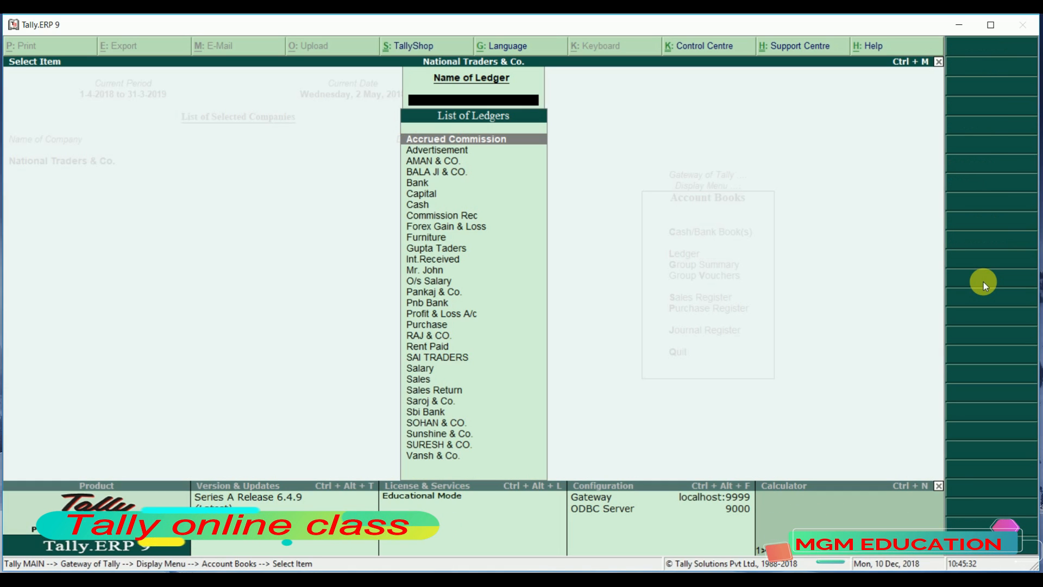
{"action": "type", "text": "P"}
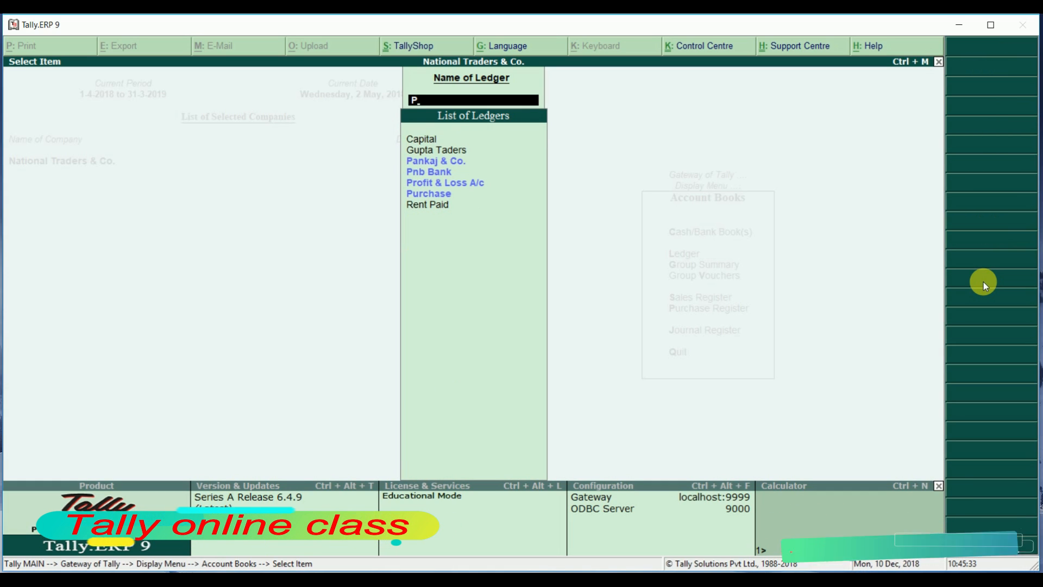
{"action": "key", "text": "Up"}
{"action": "key", "text": "Return"}
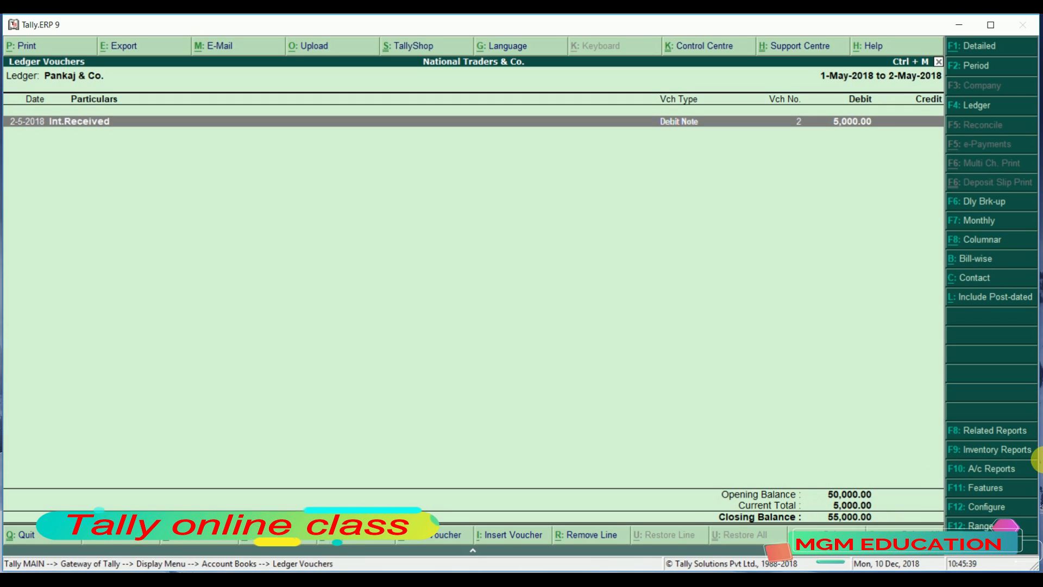
Set the ledger report's period to start on 1-4-2018 and review the sale and interest entries
{"action": "key", "text": "F2"}
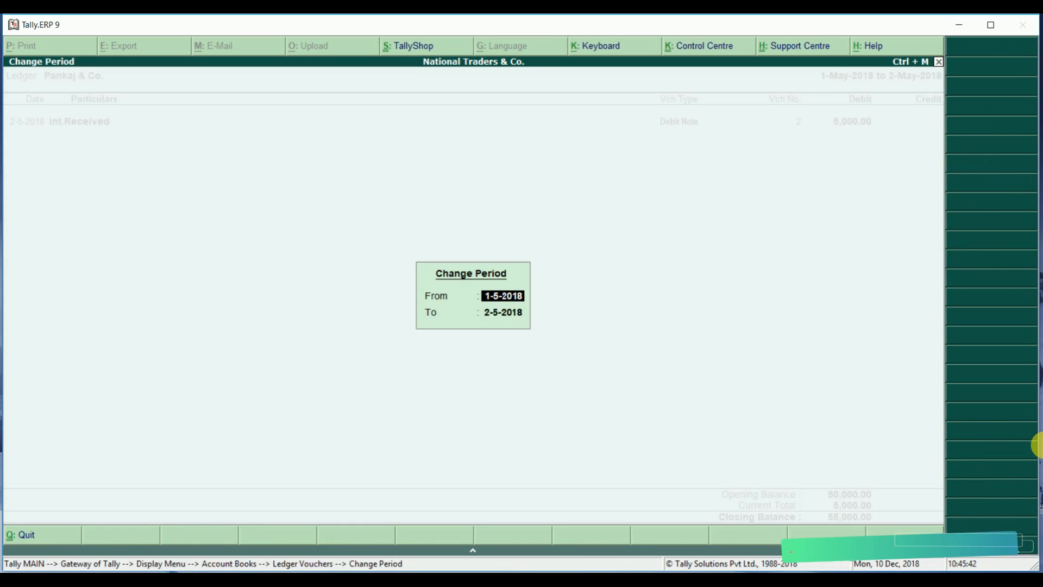
{"action": "type", "text": "1-4"}
{"action": "key", "text": "Return"}
{"action": "key", "text": "Return"}
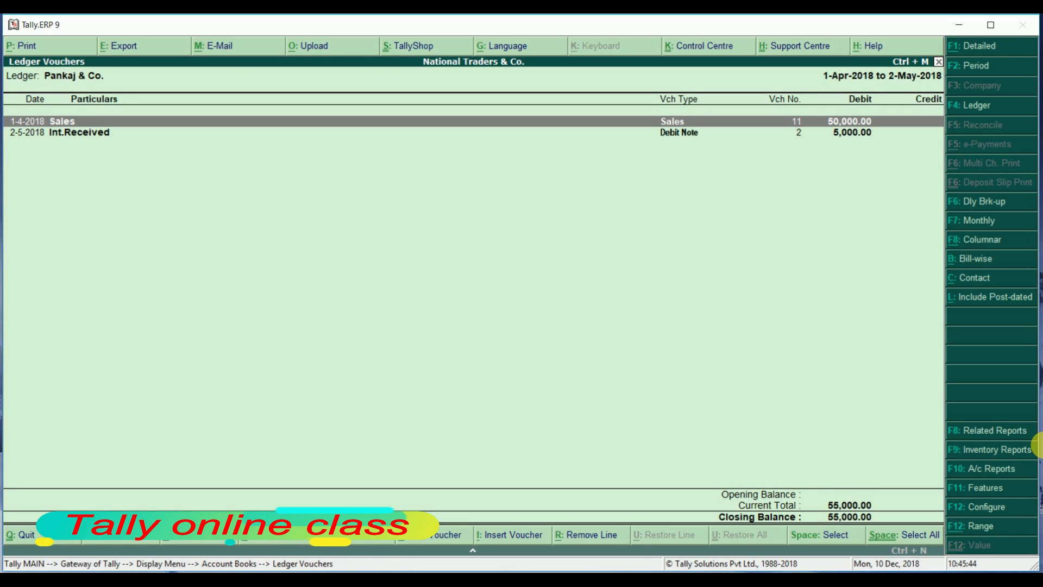
{"action": "key", "text": "Down"}
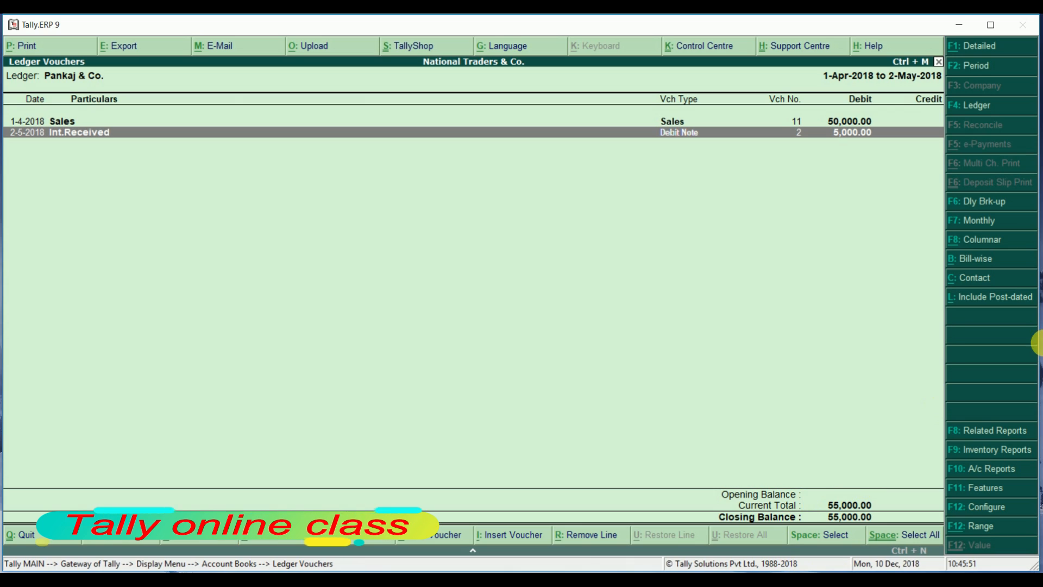
Close the Pankaj & Co. ledger report and return to accounting voucher entry
{"action": "key", "text": "Escape"}
{"action": "key", "text": "Escape"}
{"action": "key", "text": "Escape"}
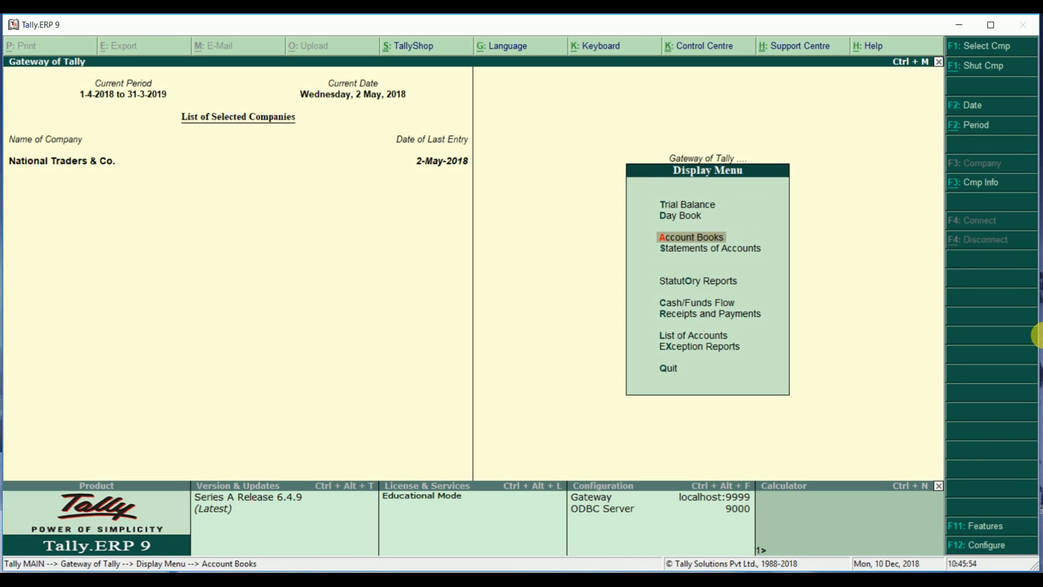
{"action": "key", "text": "Escape"}
{"action": "key", "text": "Up"}
{"action": "key", "text": "Up"}
{"action": "key", "text": "Up"}
{"action": "key", "text": "Up"}
{"action": "key", "text": "Up"}
{"action": "key", "text": "Up"}
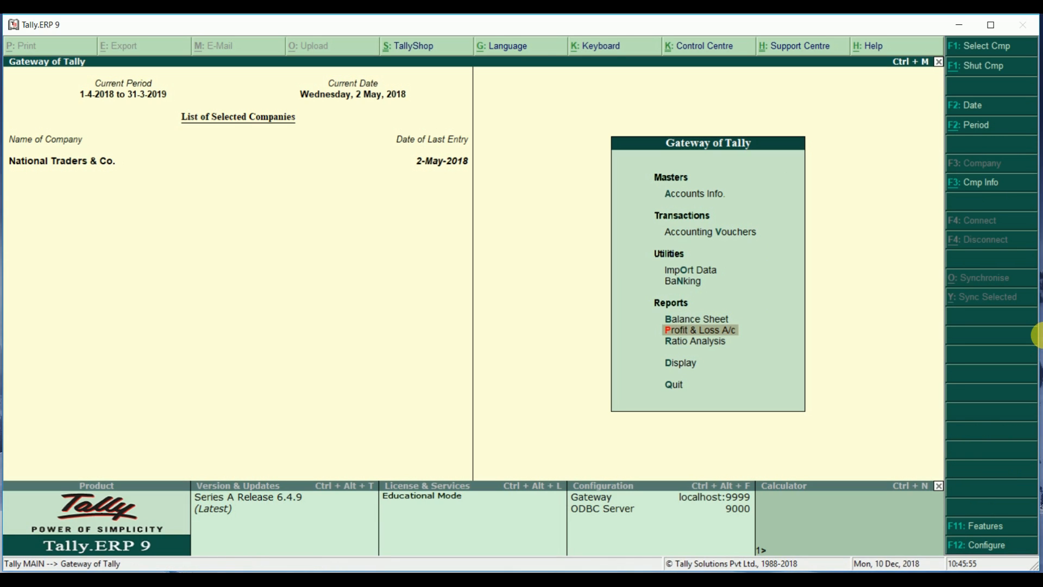
{"action": "key", "text": "Return"}
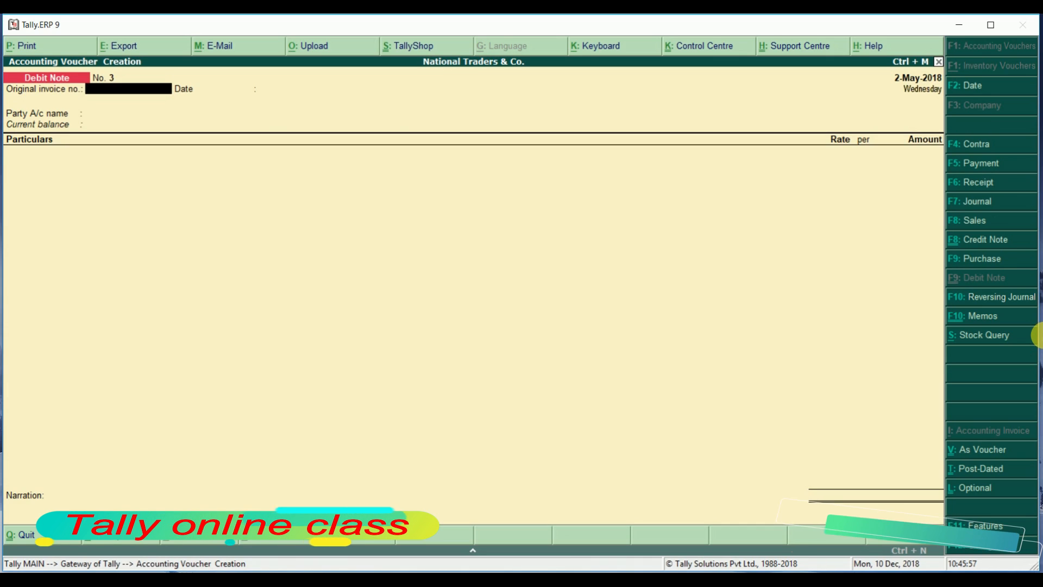
Start a receipt voucher and set its date to 31-May-2018
{"action": "left_click", "coordinate": [998, 185]}
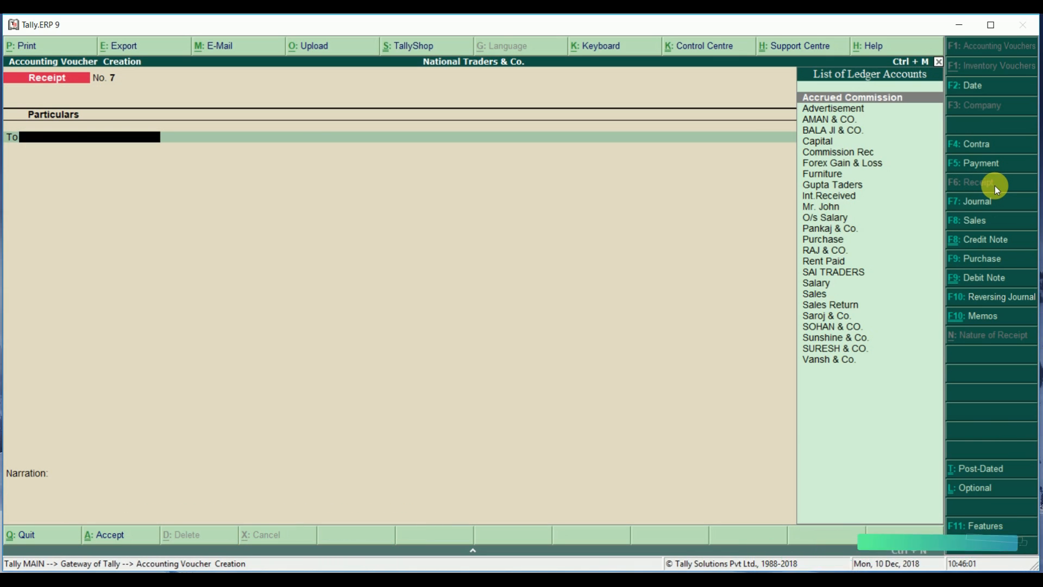
{"action": "key", "text": "F2"}
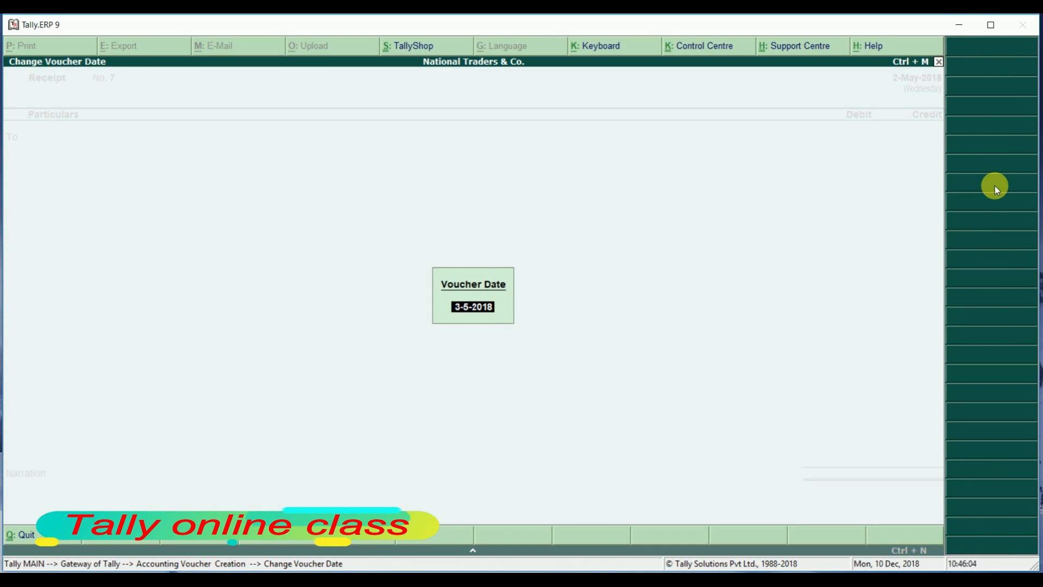
{"action": "type", "text": "31-"}
{"action": "key", "text": "Return"}
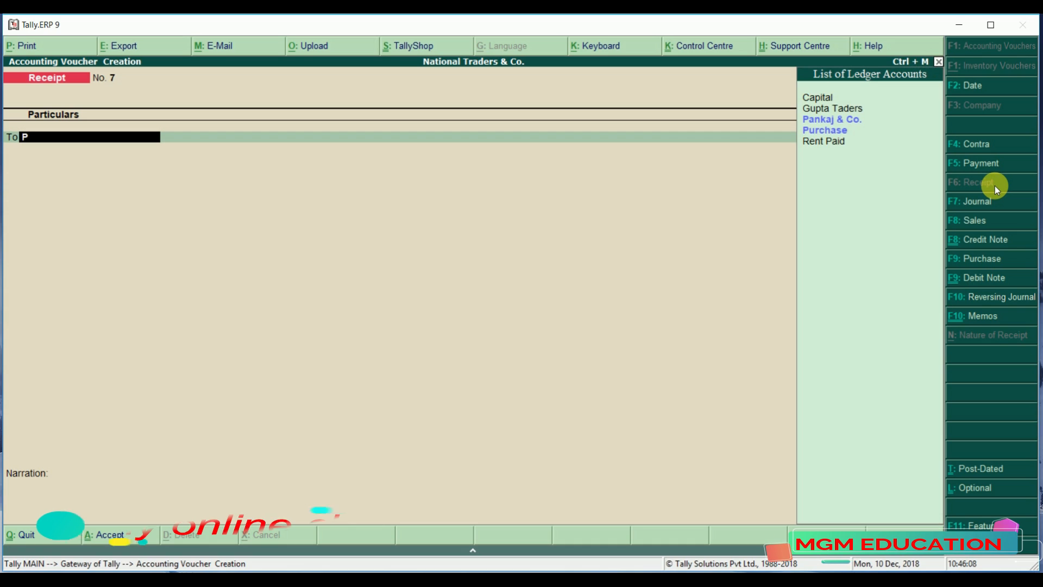
Credit Pankaj & Co. with 55000 in the receipt and proceed to its bill-wise details
{"action": "type", "text": "P"}
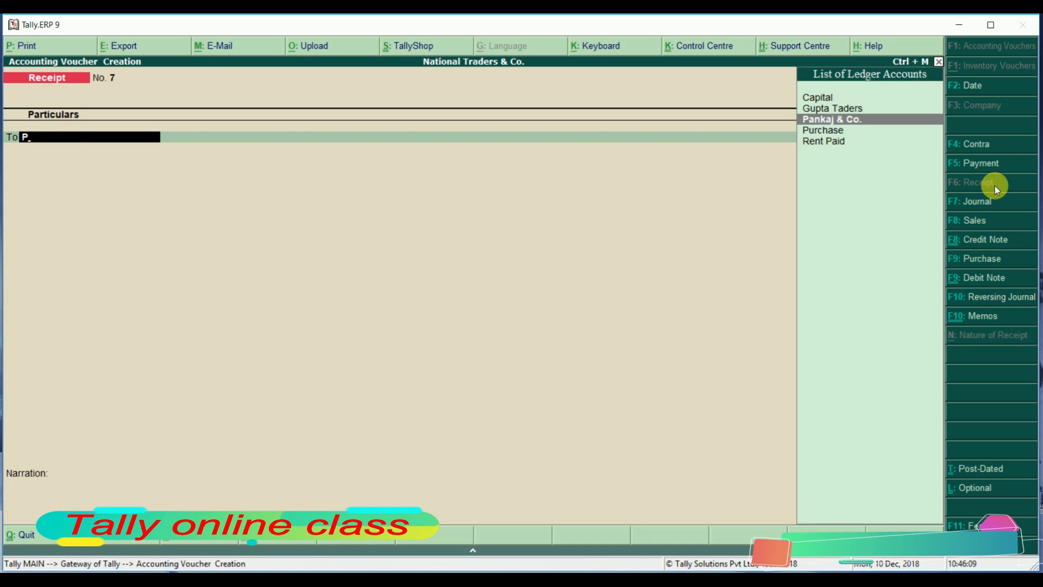
{"action": "key", "text": "Return"}
{"action": "type", "text": "55000"}
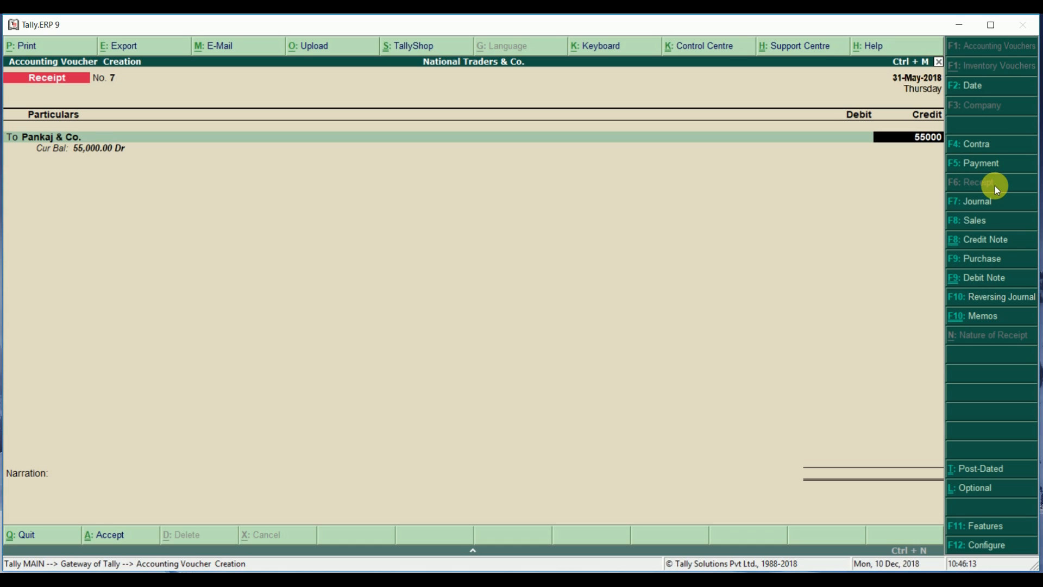
{"action": "key", "text": "Return"}
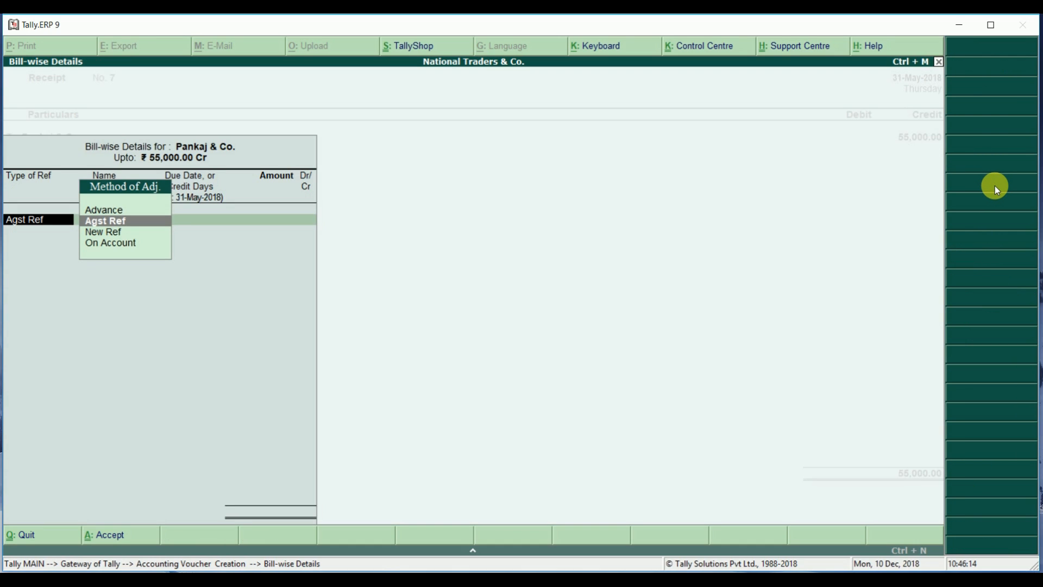
Allocate the 55,000 Cr receipt to Pankaj & Co.'s pending bill 2 as an Agst Ref
{"action": "key", "text": "Return"}
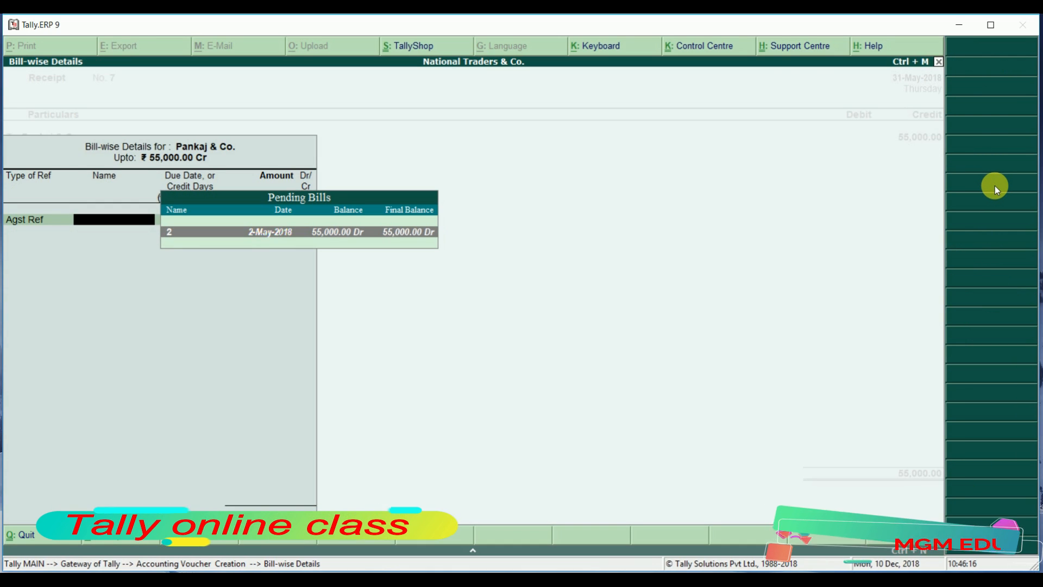
{"action": "key", "text": "Return"}
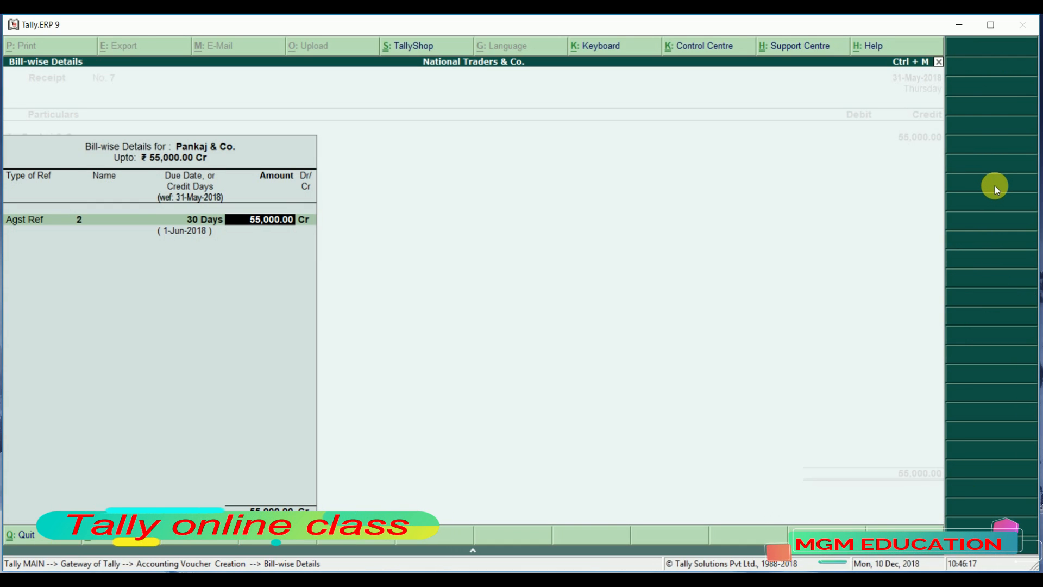
{"action": "key", "text": "Return"}
{"action": "key", "text": "Return"}
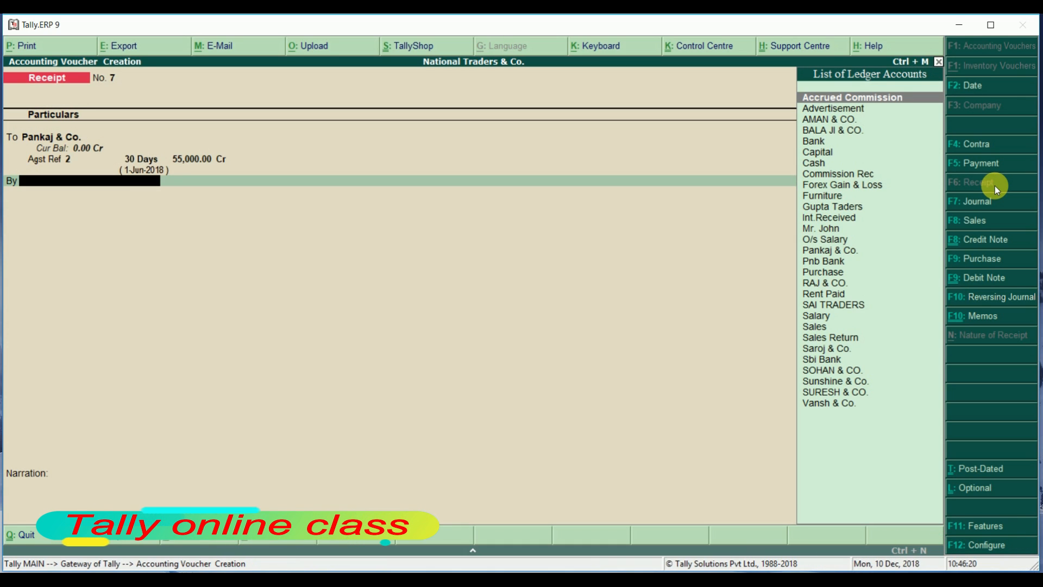
Debit Sbi Bank with 55,000 in the receipt voucher
{"action": "type", "text": "B"}
{"action": "key", "text": "Down"}
{"action": "key", "text": "Down"}
{"action": "key", "text": "Down"}
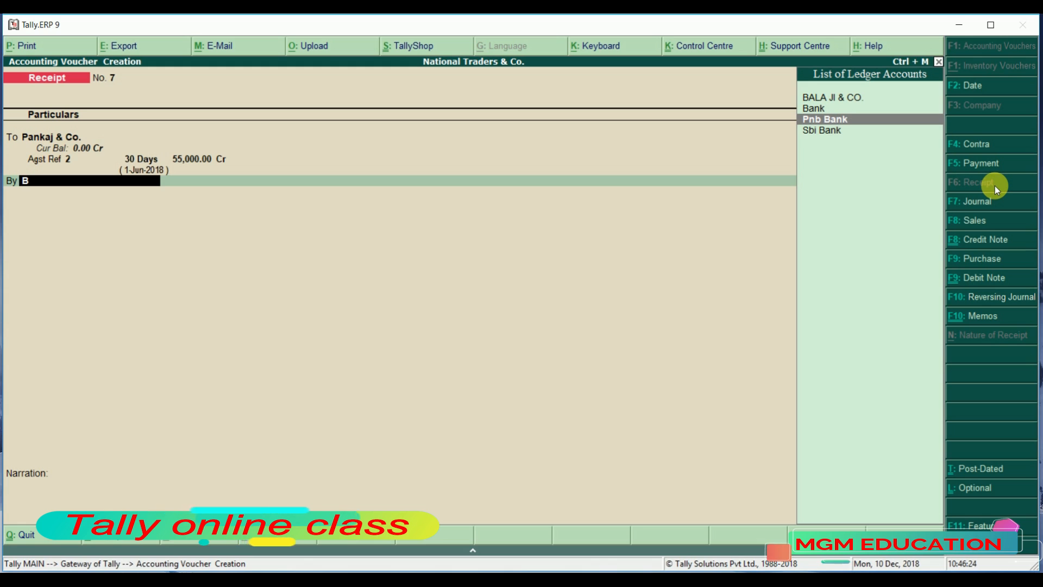
{"action": "key", "text": "Down"}
{"action": "key", "text": "Return"}
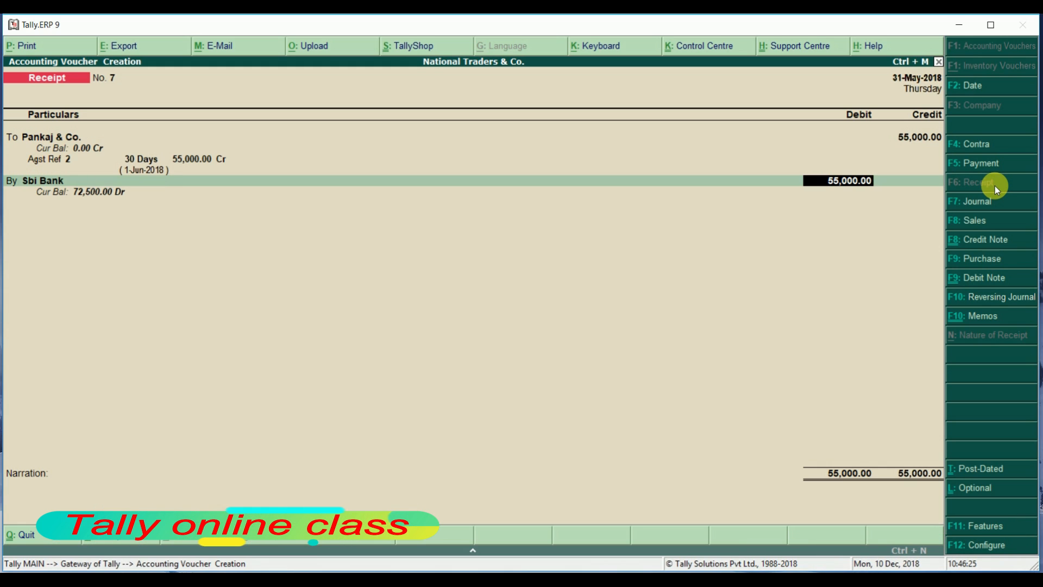
{"action": "key", "text": "Return"}
Keep the Cheque/DD bank allocation dated 31-May-2018 with the bank left blank, and save the receipt voucher
{"action": "key", "text": "Return"}
{"action": "key", "text": "Return"}
{"action": "key", "text": "Return"}
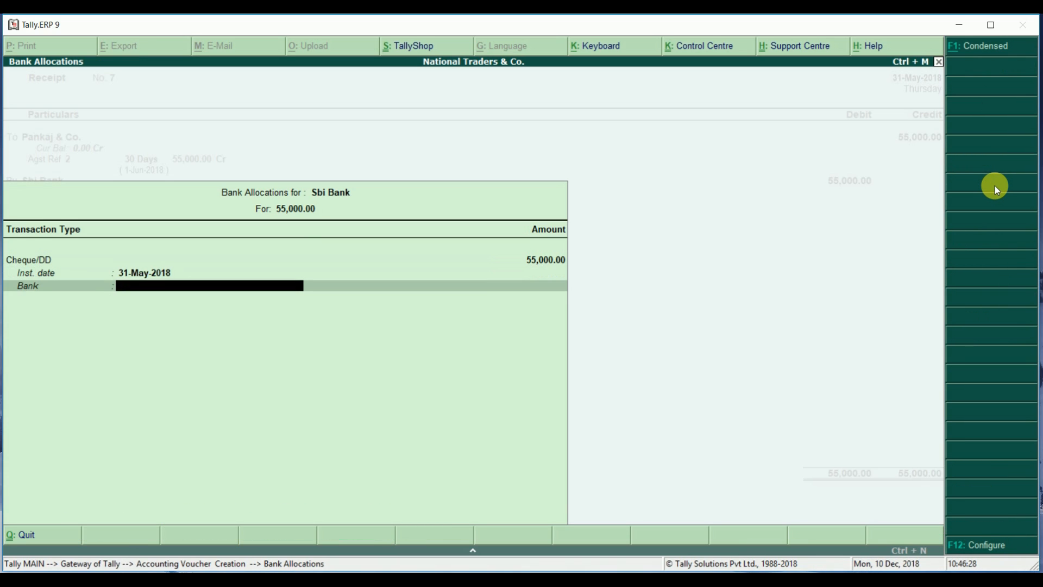
{"action": "key", "text": "Return"}
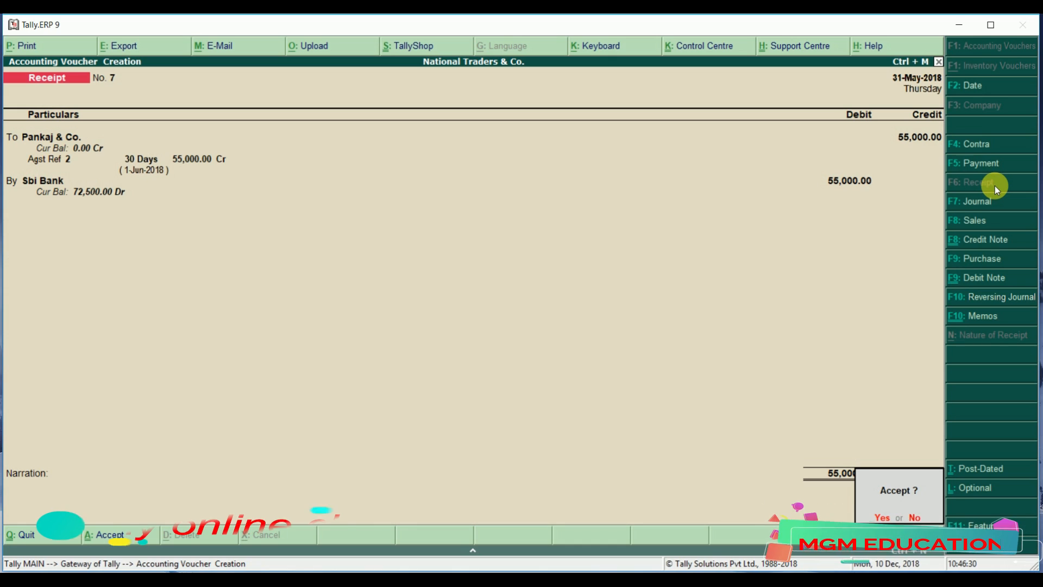
{"action": "key", "text": "Return"}
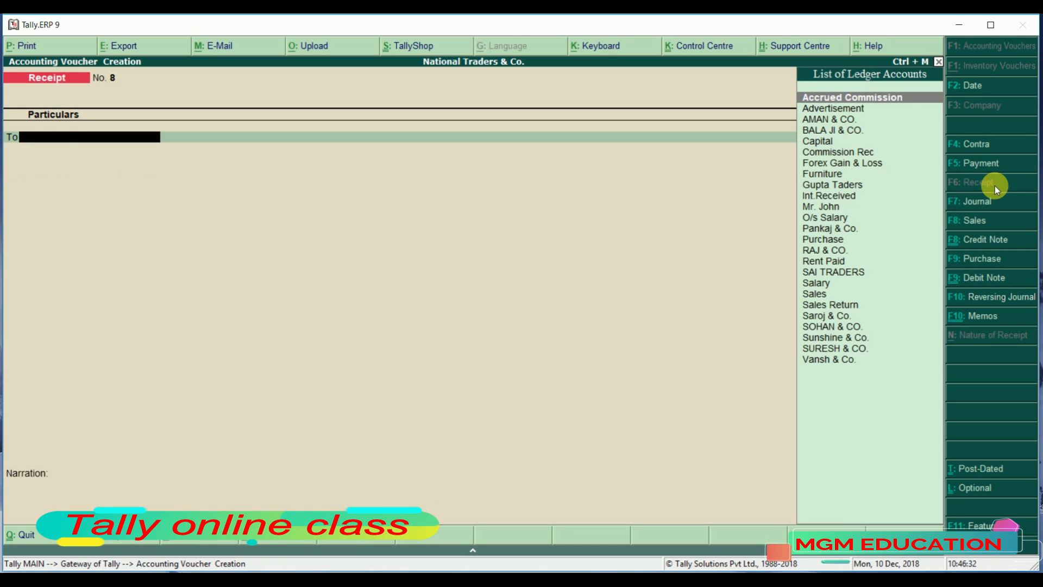
Leave receipt entry and reopen the Pankaj & Co. ledger report to check the recorded receipt
{"action": "key", "text": "Escape"}
{"action": "key", "text": "Return"}
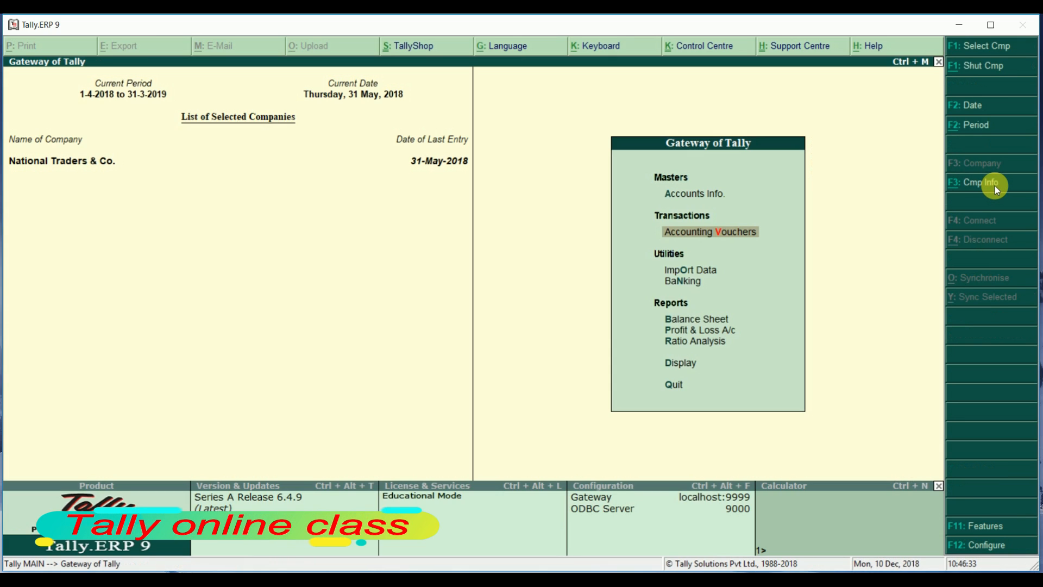
{"action": "key", "text": "d"}
{"action": "key", "text": "Down"}
{"action": "key", "text": "Down"}
{"action": "key", "text": "Down"}
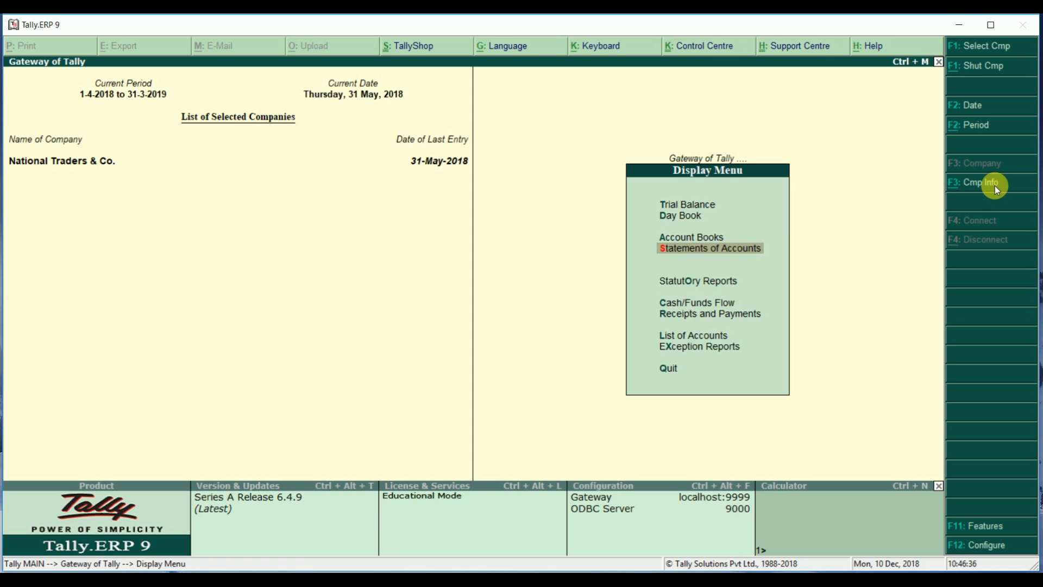
{"action": "key", "text": "Up"}
{"action": "key", "text": "Return"}
{"action": "key", "text": "Down"}
{"action": "key", "text": "Return"}
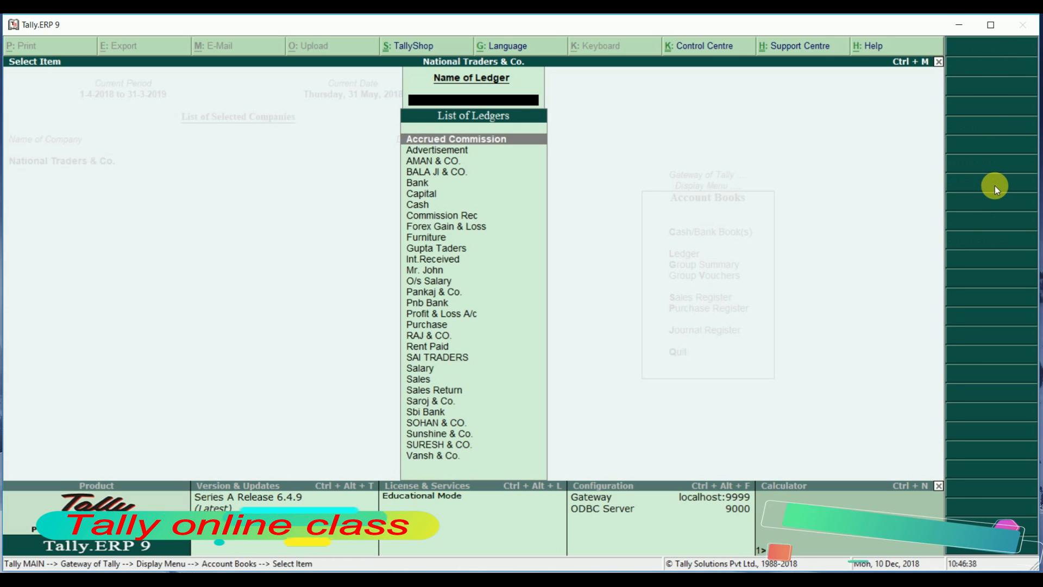
{"action": "type", "text": "P"}
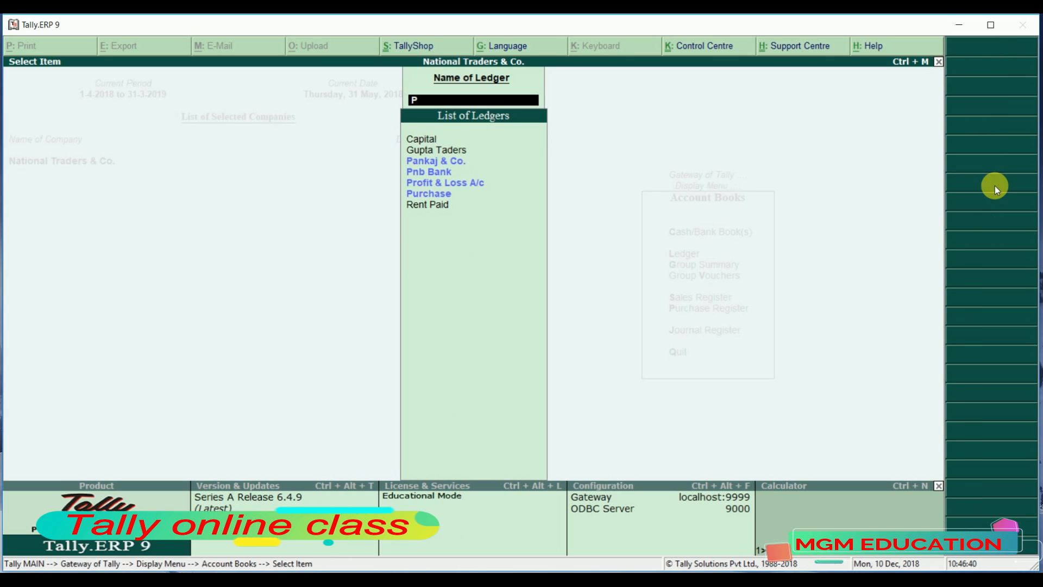
{"action": "key", "text": "Return"}
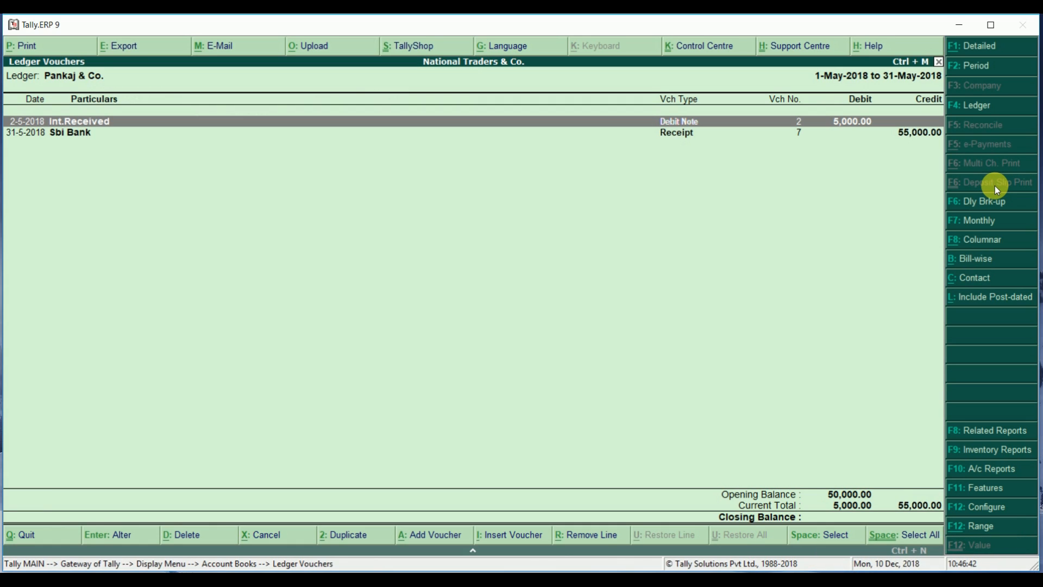